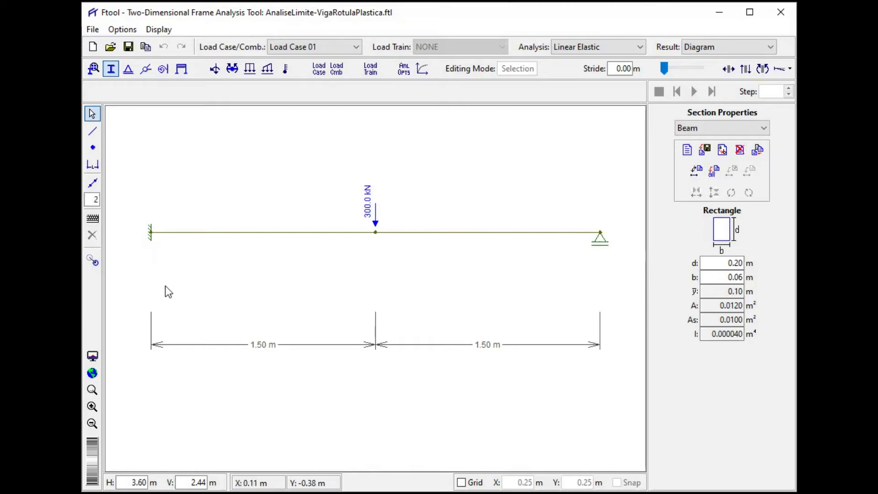
# - Review the beam's material parameters and section properties, and view its linear elastic bending moment diagram
pyautogui.click(93, 71)
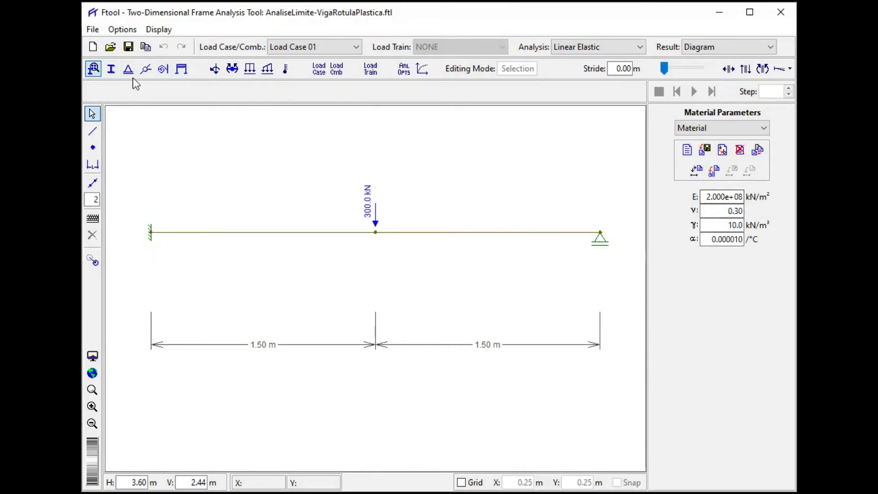
pyautogui.click(111, 69)
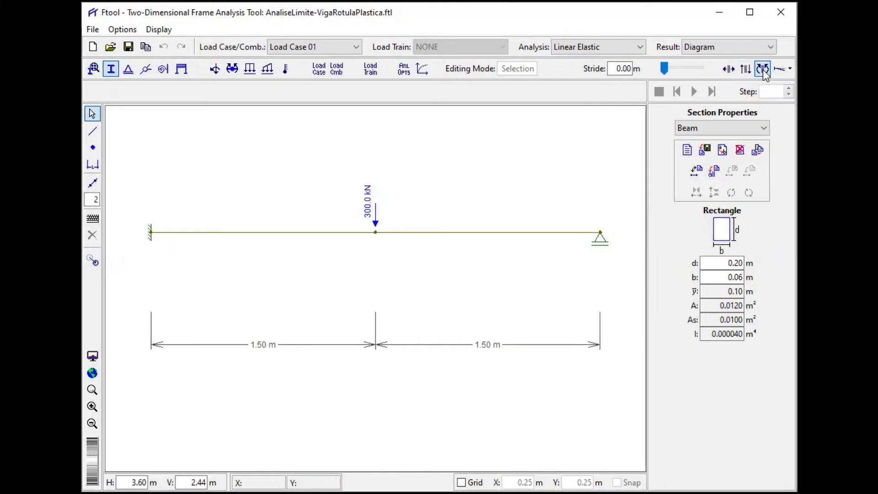
pyautogui.click(762, 68)
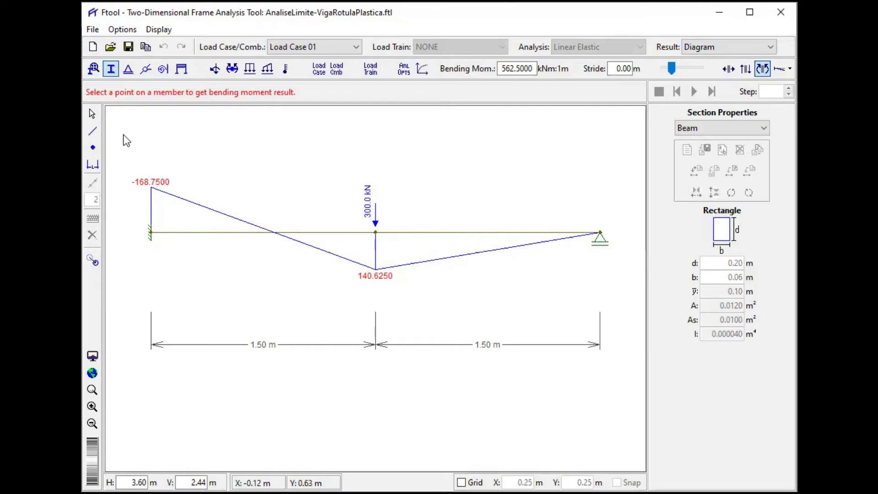
pyautogui.click(92, 114)
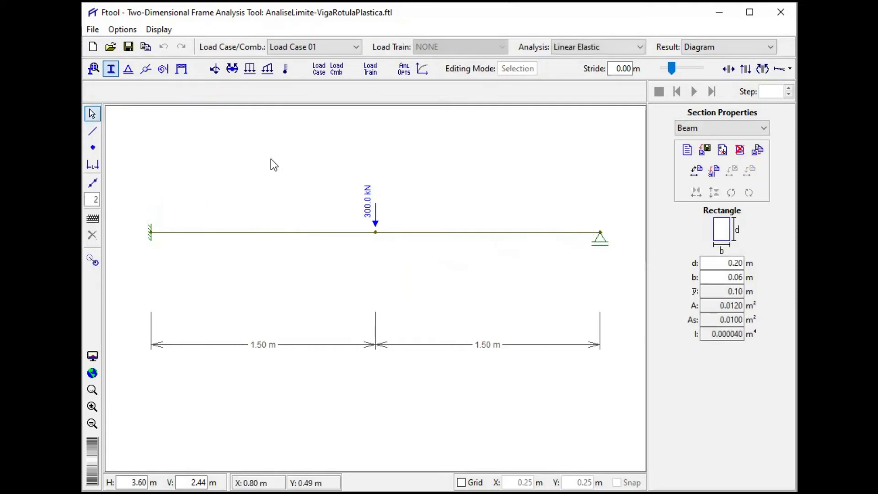
# - Turn on the grid and snapping at 0.25 m spacing, with free drawing space below the beam
pyautogui.click(460, 482)
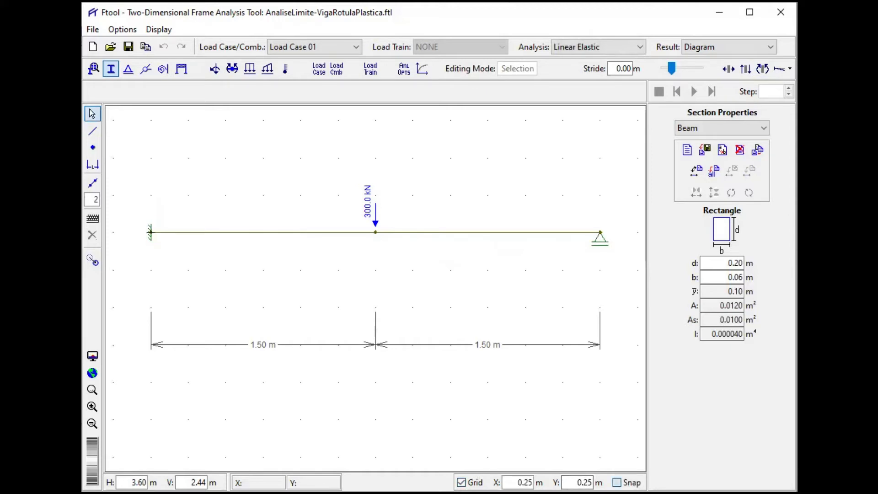
pyautogui.click(617, 482)
pyautogui.scroll(-1, 460, 349)
pyautogui.moveTo(459, 349); pyautogui.dragTo(442, 275)
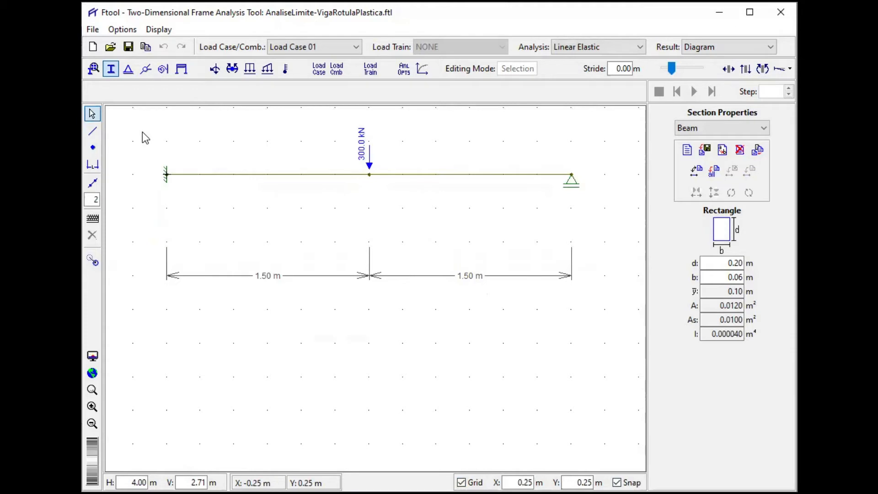
# - Copy the whole beam 1.50 m straight down with the Move transform, leaving the original in place
pyautogui.moveTo(146, 138); pyautogui.dragTo(611, 230)
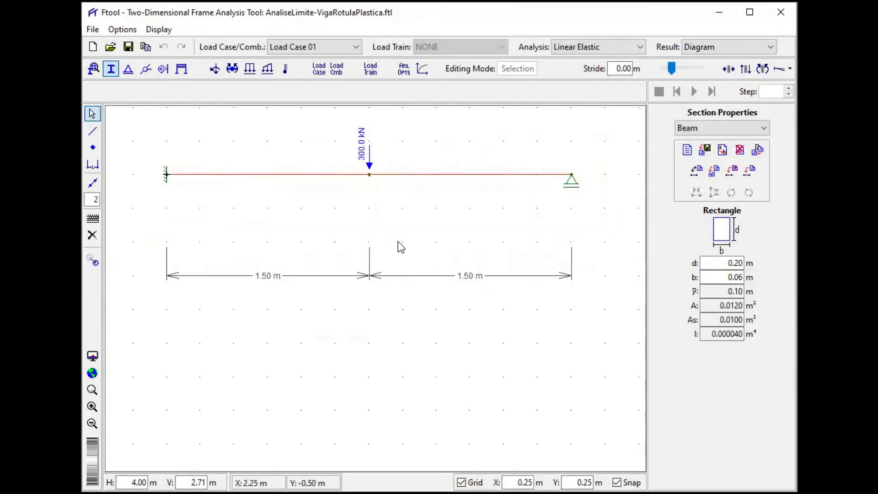
pyautogui.click(93, 262)
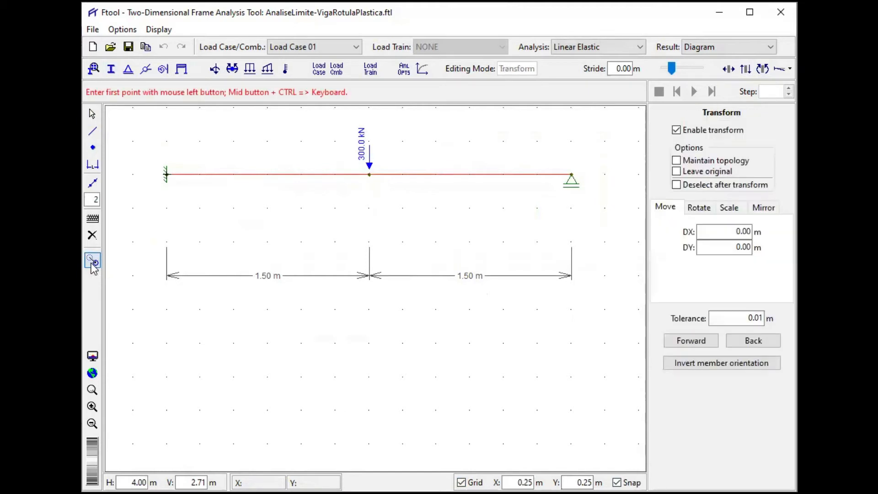
pyautogui.click(676, 172)
pyautogui.click(436, 174)
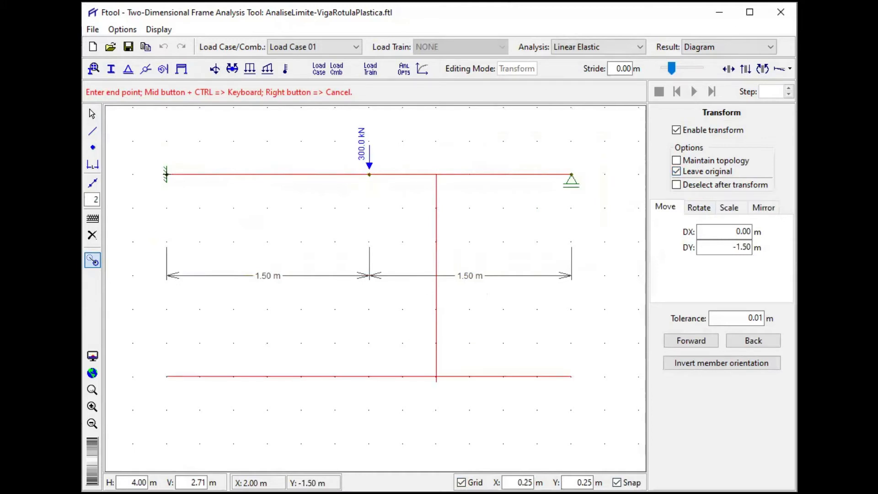
pyautogui.click(437, 376)
pyautogui.rightClick(446, 348)
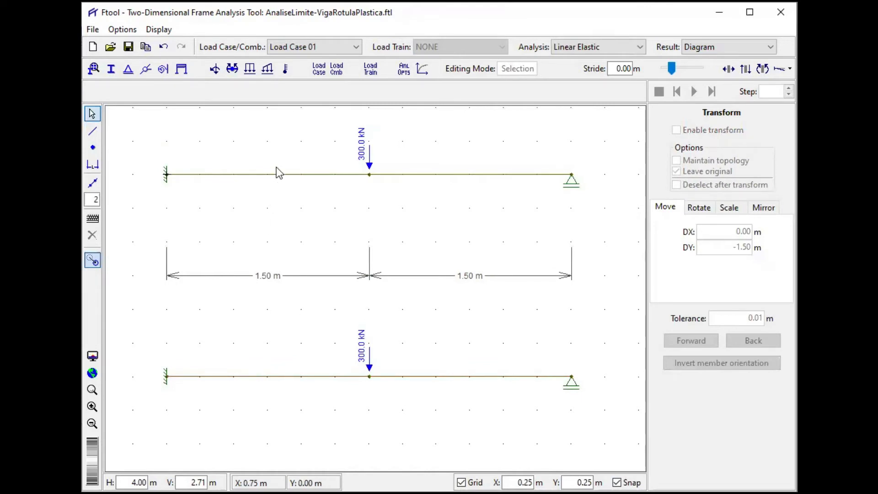
# - Create a semi-rigid connection labelled "Rigid connection" with the lower beam's left span selected
pyautogui.click(290, 378)
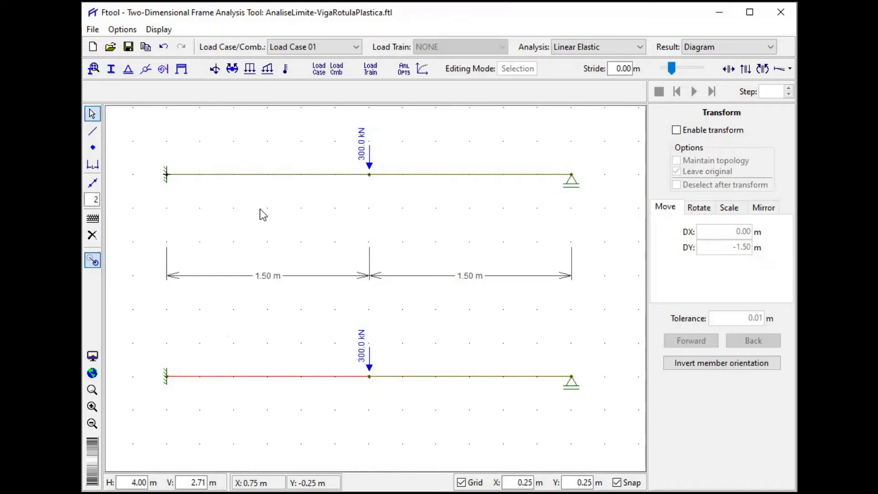
pyautogui.click(163, 70)
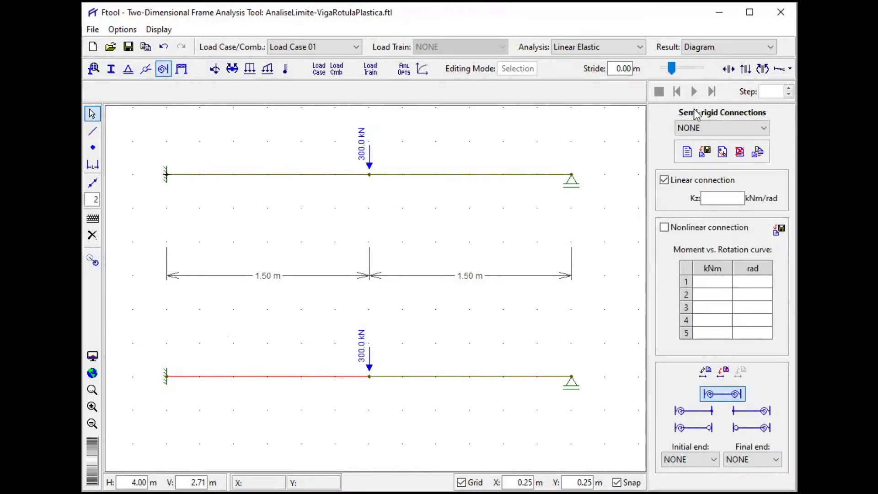
pyautogui.click(710, 132)
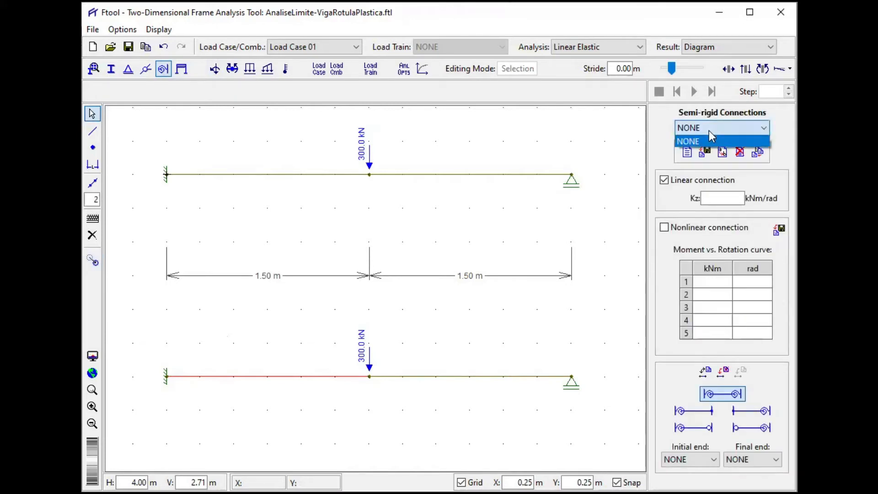
pyautogui.click(710, 137)
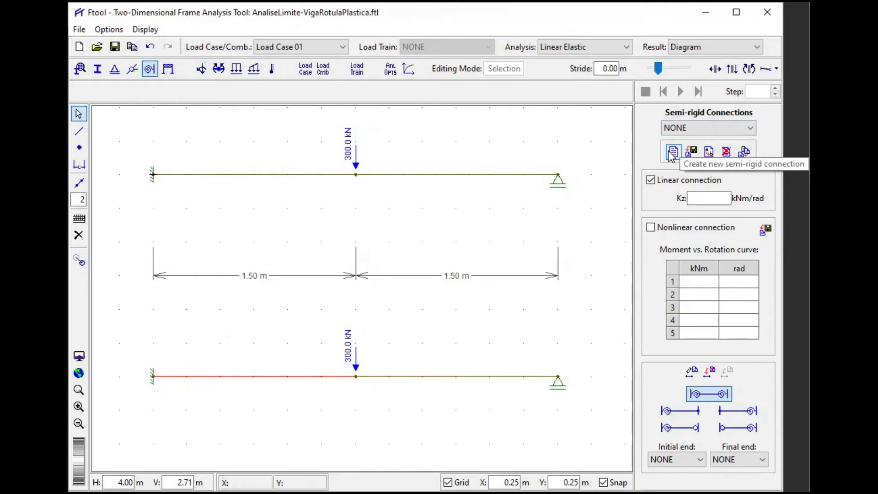
pyautogui.click(672, 154)
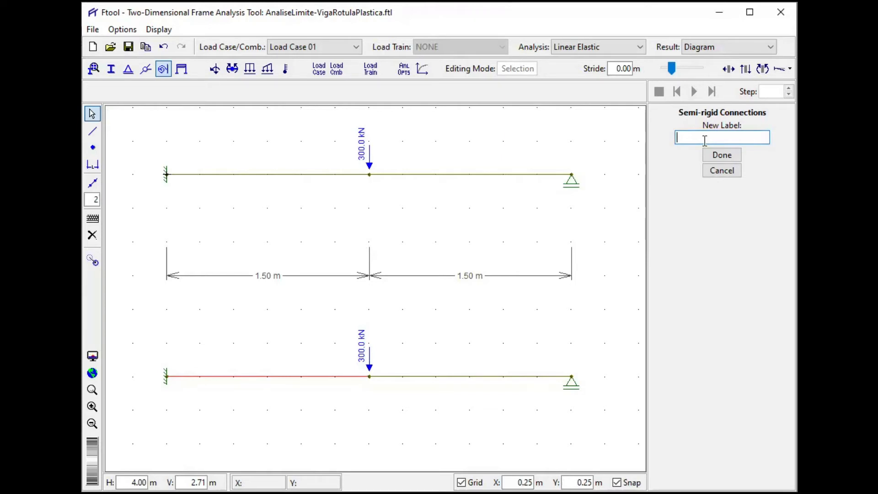
pyautogui.write('R')
pyautogui.write('igid connection')
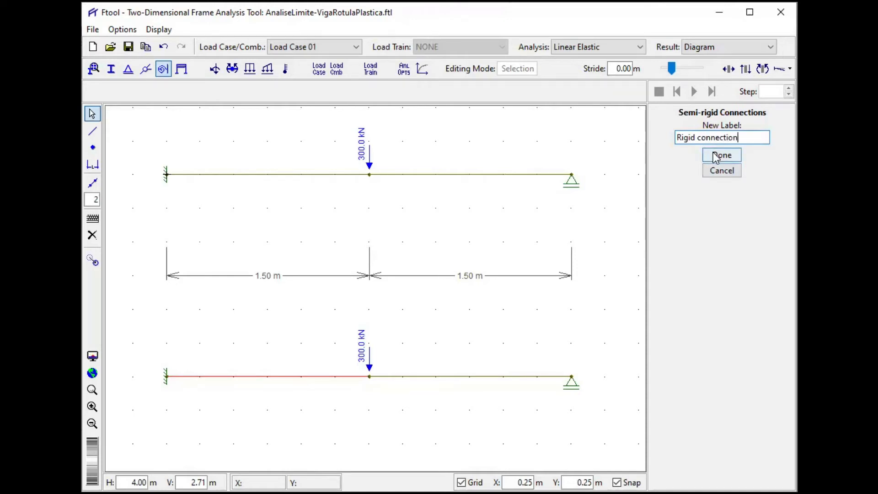
pyautogui.click(716, 156)
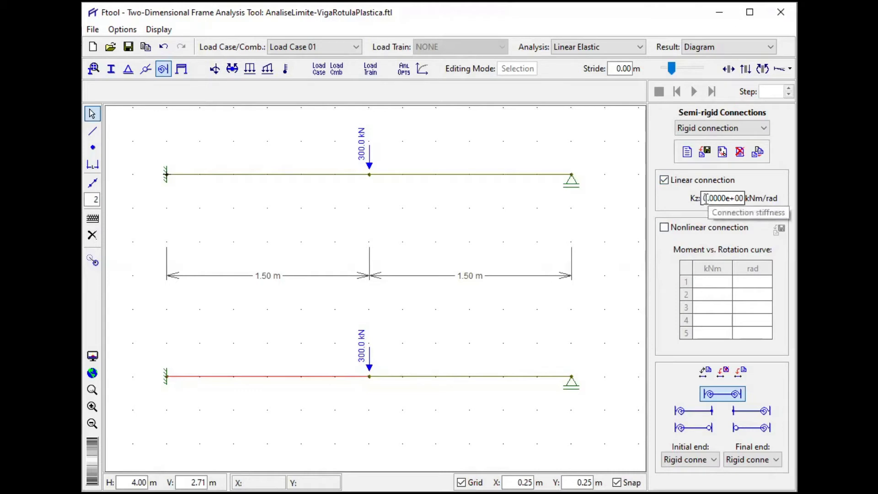
# - Set the linear connection stiffness Kz to 1.0000e+10 kNm/rad and apply it to both ends of the lower beam's left span
pyautogui.moveTo(706, 198); pyautogui.dragTo(701, 199)
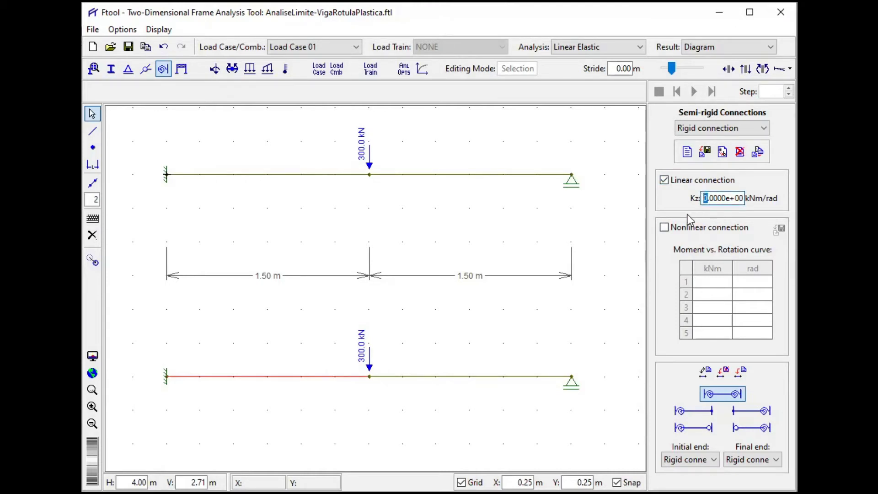
pyautogui.write('1')
pyautogui.press('BackSpace')
pyautogui.write('1')
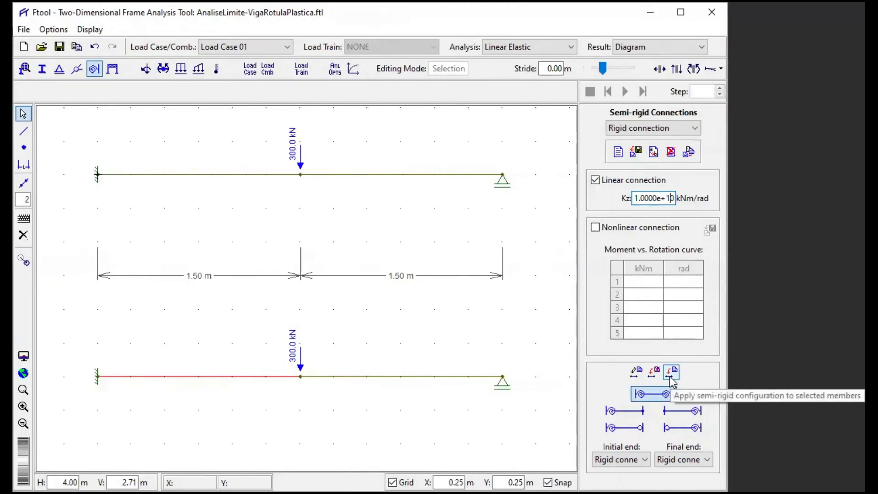
pyautogui.click(671, 376)
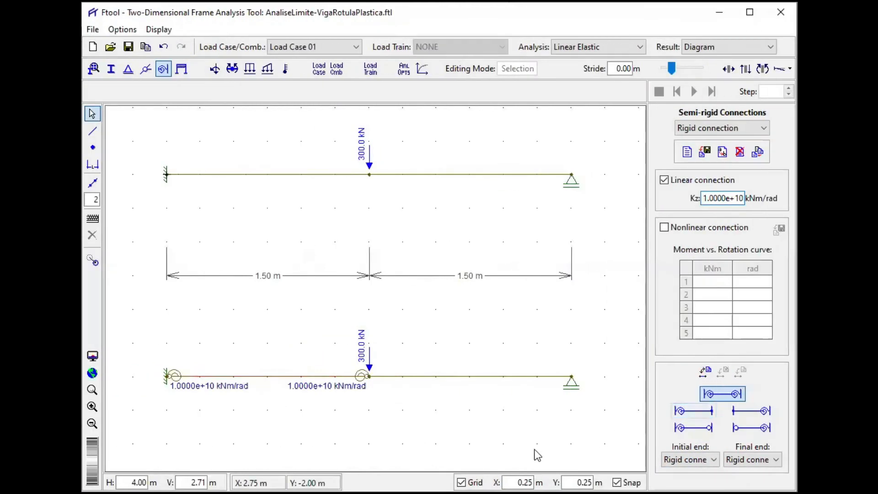
# - Turn off the grid and view the bending moment diagrams of both beams with the rigid connections
pyautogui.click(461, 482)
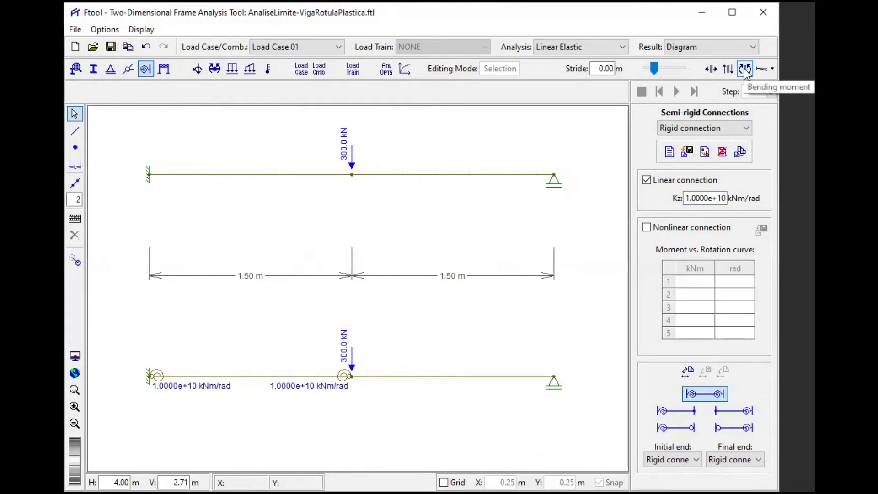
pyautogui.moveTo(430, 237); pyautogui.dragTo(438, 252)
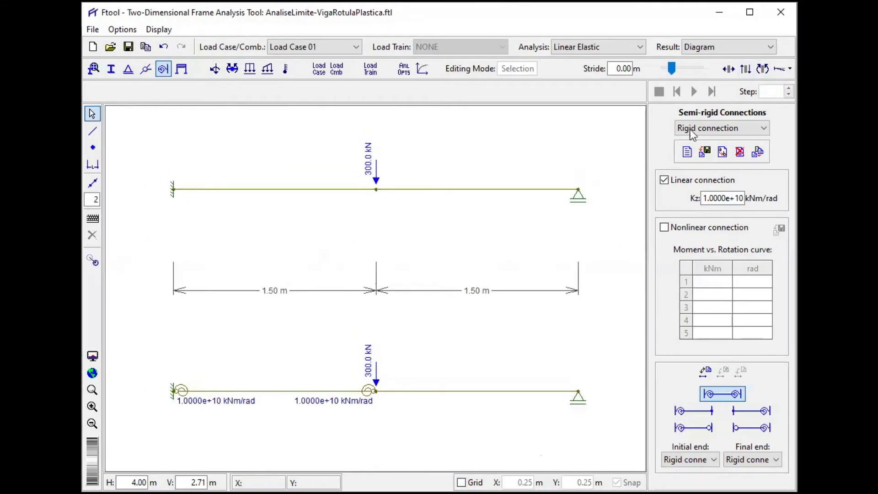
pyautogui.click(760, 69)
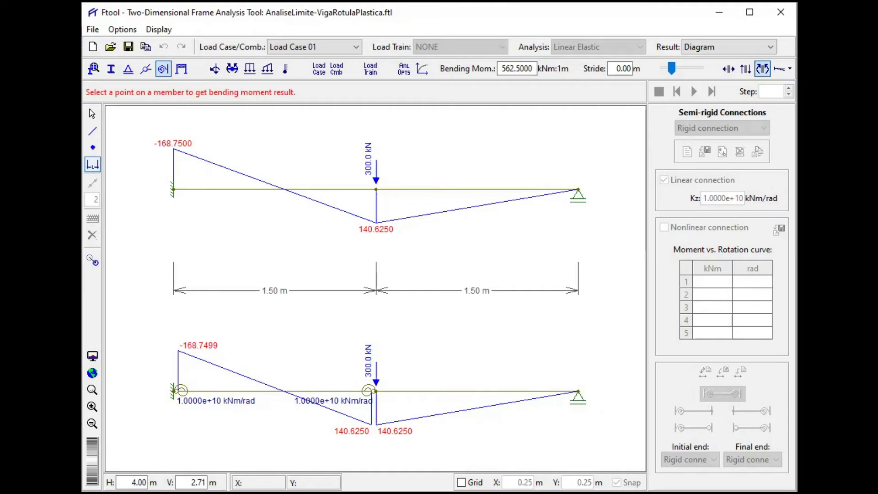
pyautogui.click(92, 114)
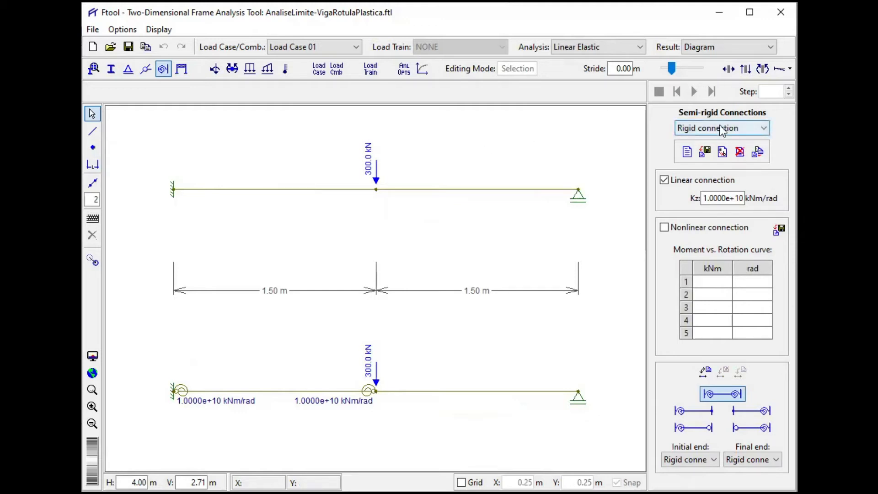
# - Create another semi-rigid connection labelled "Linear flexible"
pyautogui.click(686, 153)
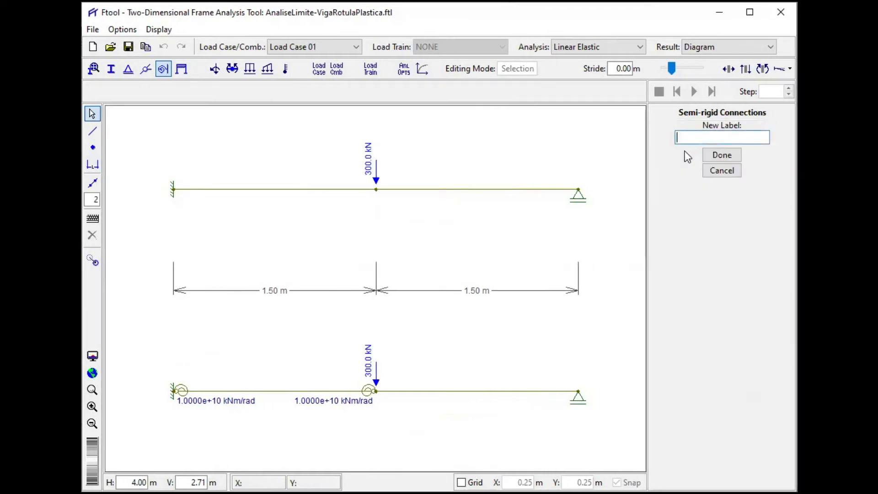
pyautogui.write('Flexible')
pyautogui.press('BackSpace')
pyautogui.press('BackSpace')
pyautogui.press('BackSpace')
pyautogui.press('BackSpace')
pyautogui.press('BackSpace')
pyautogui.press('BackSpace')
pyautogui.press('BackSpace')
pyautogui.press('BackSpace')
pyautogui.write('Linear flexible')
pyautogui.press('Return')
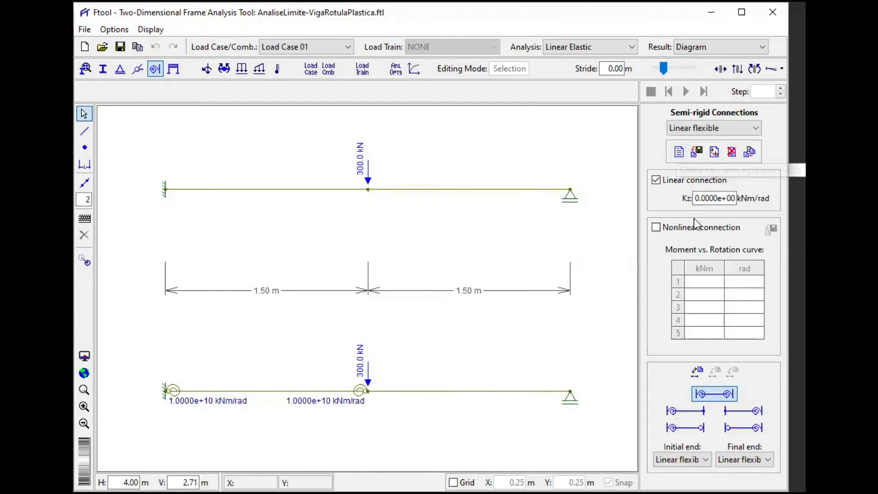
# - Set the Linear flexible stiffness Kz to 8.0000e+04 kNm/rad and apply it to both ends of the lower beam's left span
pyautogui.click(697, 198)
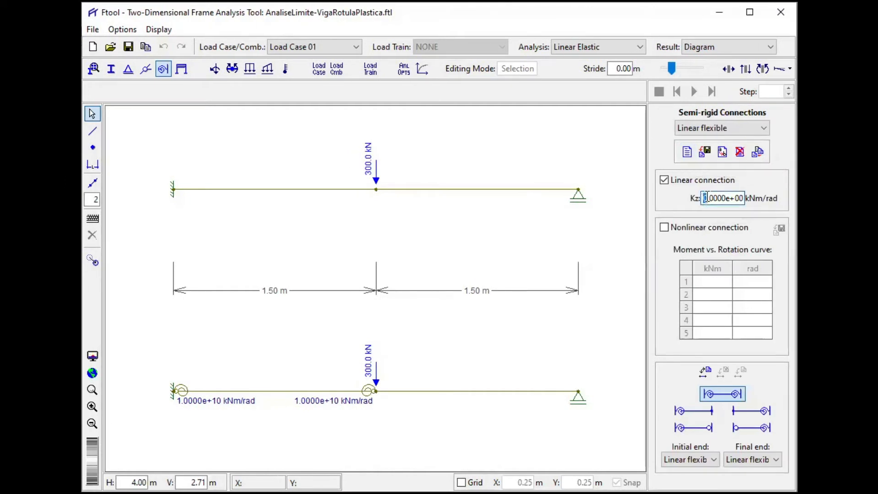
pyautogui.write('8')
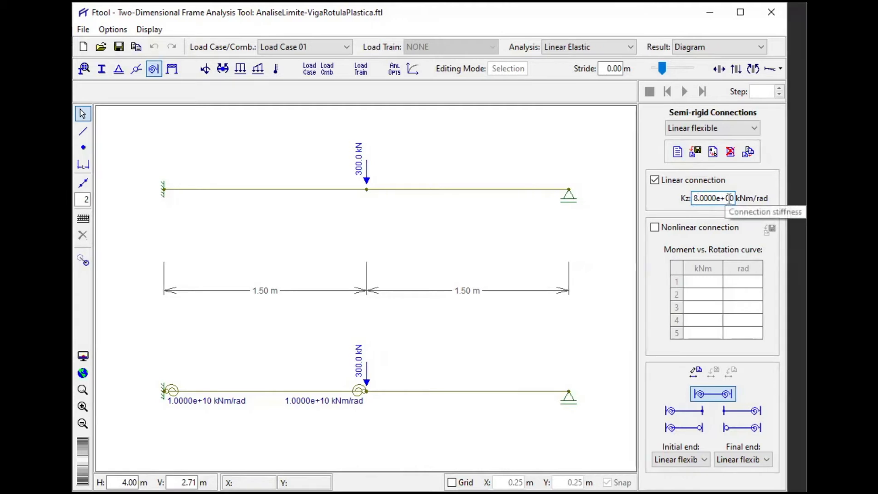
pyautogui.moveTo(739, 197); pyautogui.dragTo(744, 196)
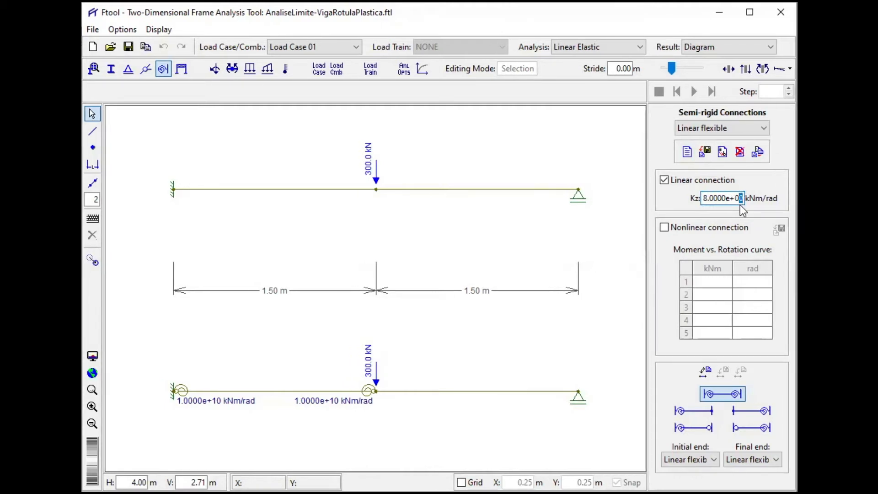
pyautogui.write('4')
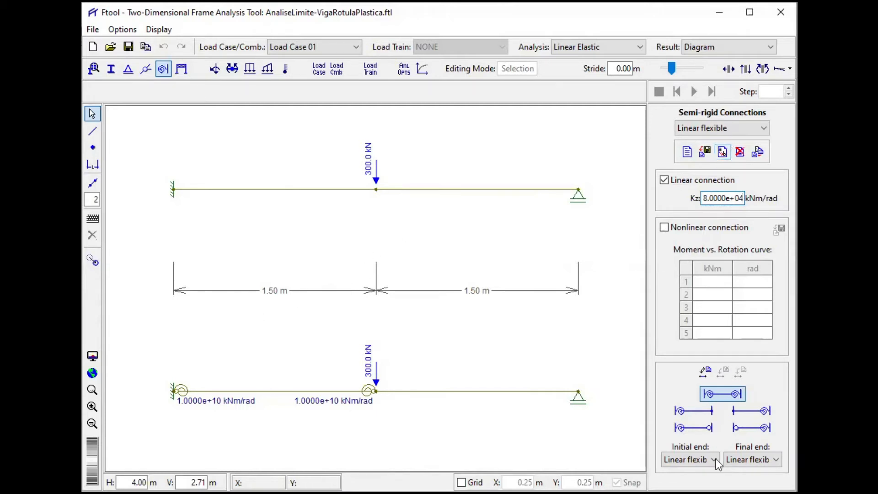
pyautogui.click(316, 396)
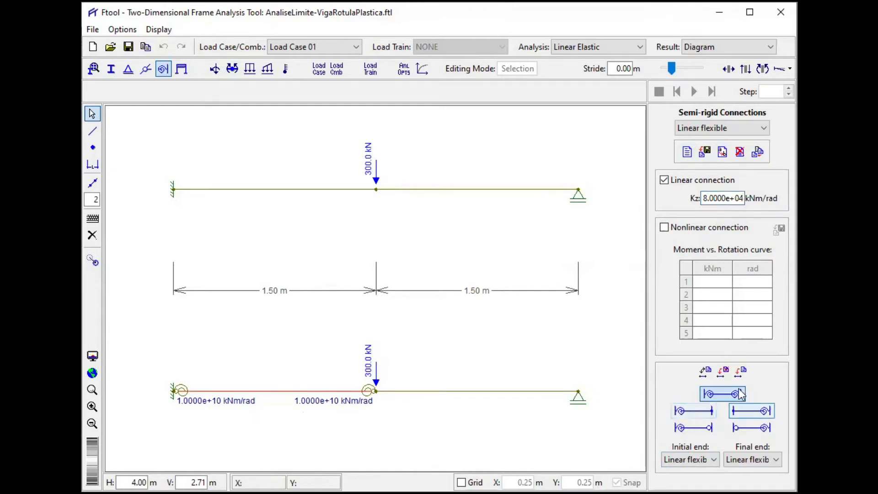
pyautogui.click(741, 371)
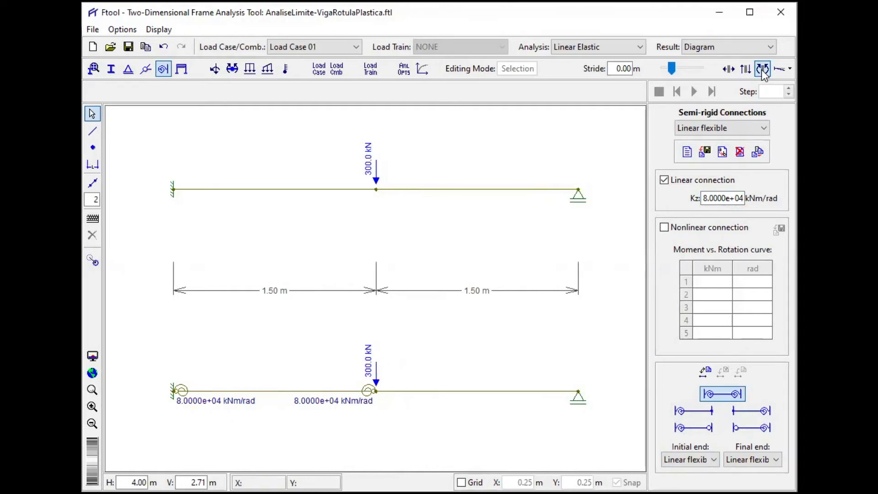
# - Compare the bending moment diagrams of the original beam and the copy with flexible connections
pyautogui.click(761, 69)
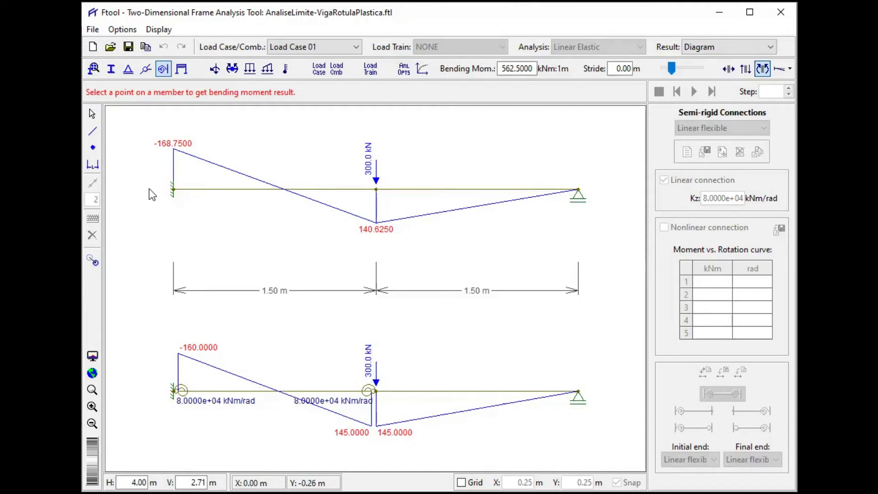
pyautogui.click(98, 116)
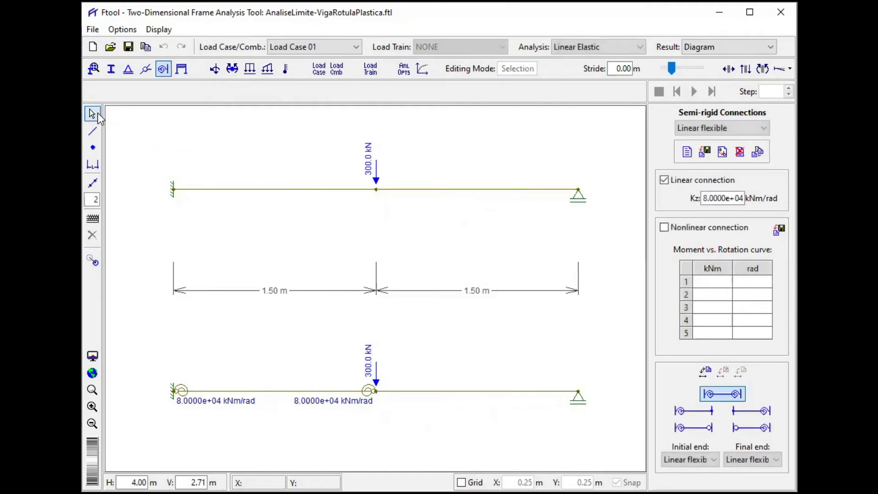
# - Select the upper beam's left span and create a new semi-rigid connection labelled "Elasto-plastic"
pyautogui.click(260, 189)
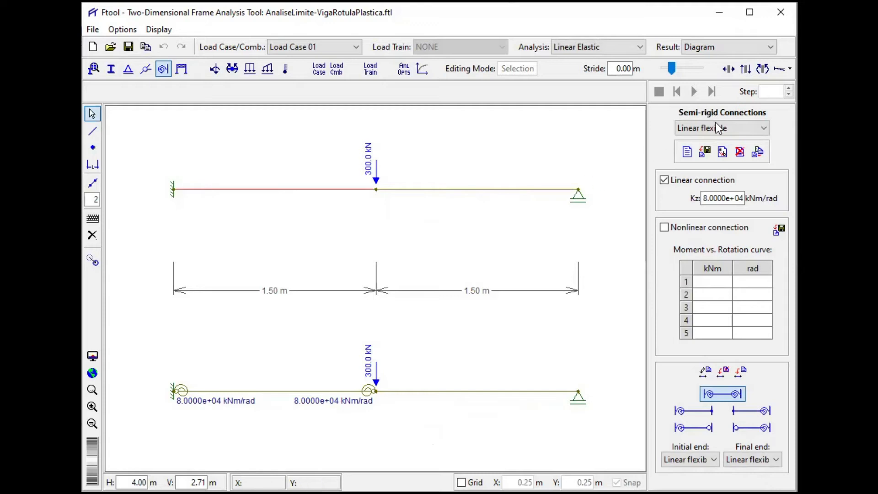
pyautogui.click(687, 152)
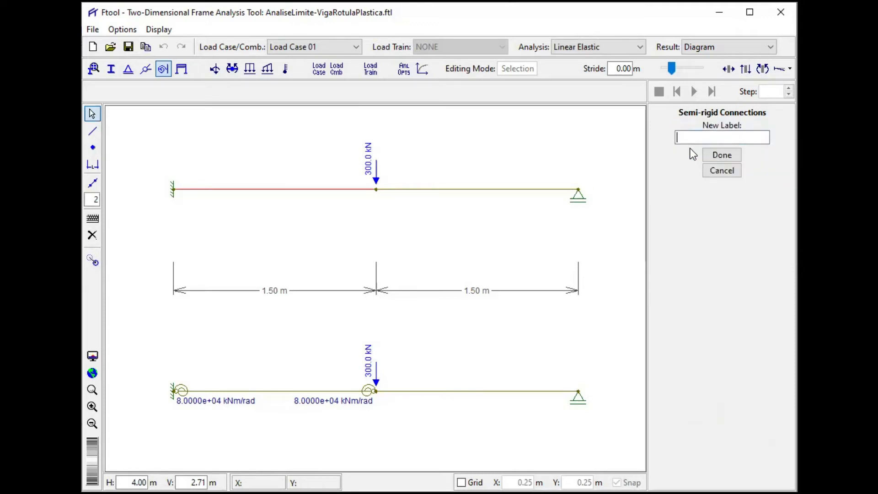
pyautogui.write('Elasto-plastic')
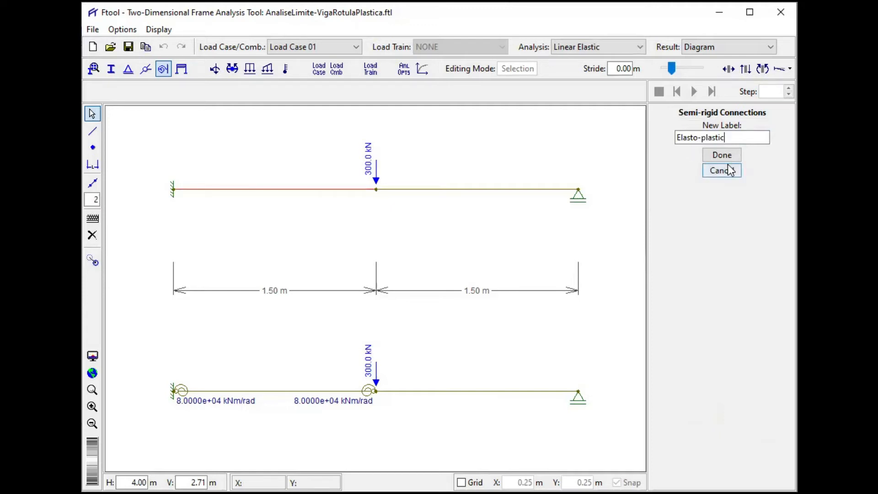
pyautogui.click(731, 153)
# - Make the Elasto-plastic connection nonlinear and enter 150 kNm at 1.875e-3 rad as the second point of its moment-rotation curve
pyautogui.click(663, 228)
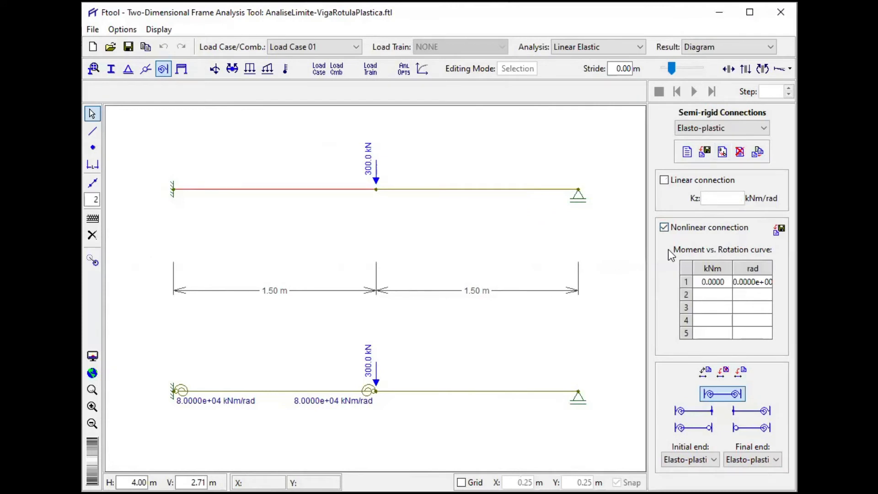
pyautogui.doubleClick(720, 297)
pyautogui.write('150')
pyautogui.click(738, 293)
pyautogui.write('1.876')
pyautogui.press('BackSpace')
pyautogui.write('5e')
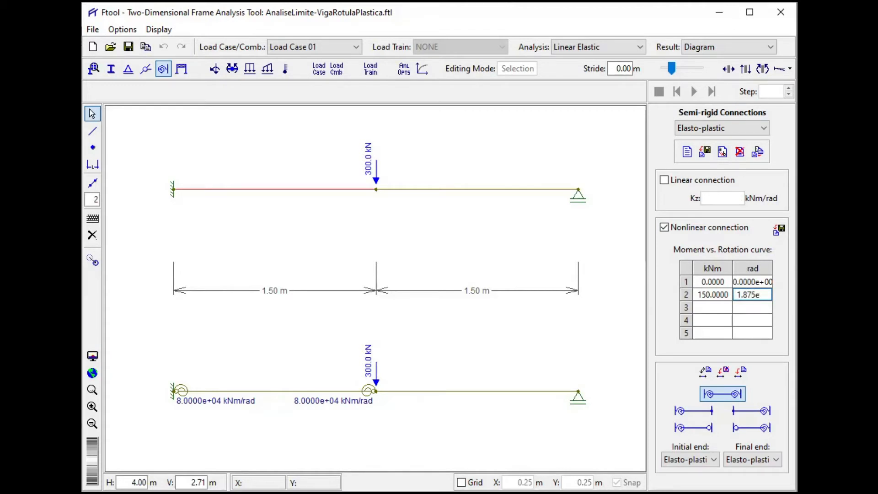
pyautogui.write('-3')
pyautogui.press('Return')
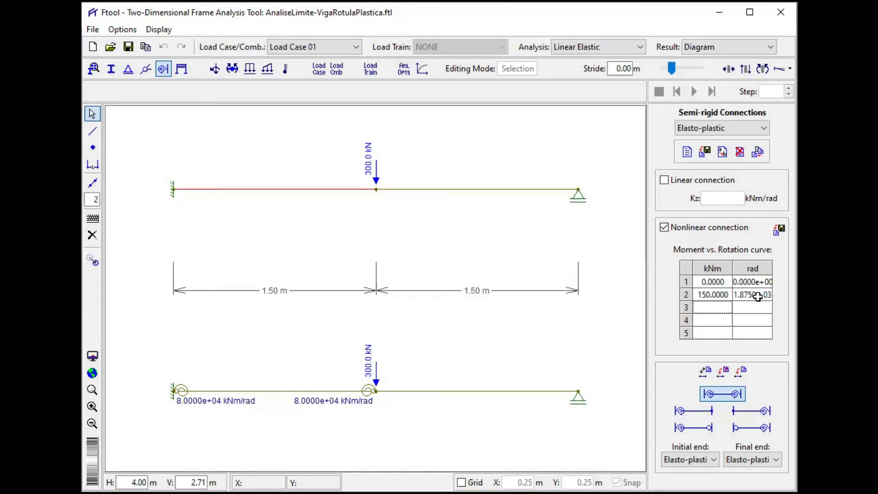
# - Add a third curve point of 150 kNm at 3e-2 rad and apply the Elasto-plastic connection to both ends of the upper beam's left span
pyautogui.write('150')
pyautogui.press('Return')
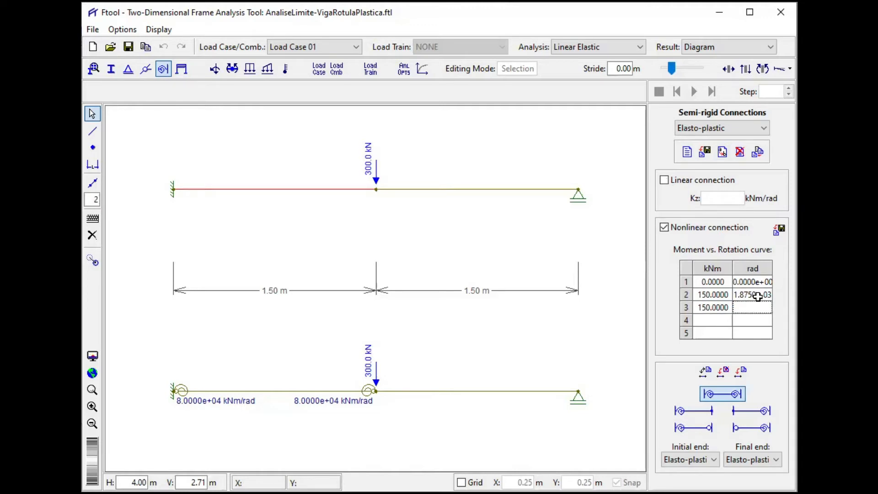
pyautogui.write('3e-2')
pyautogui.press('Return')
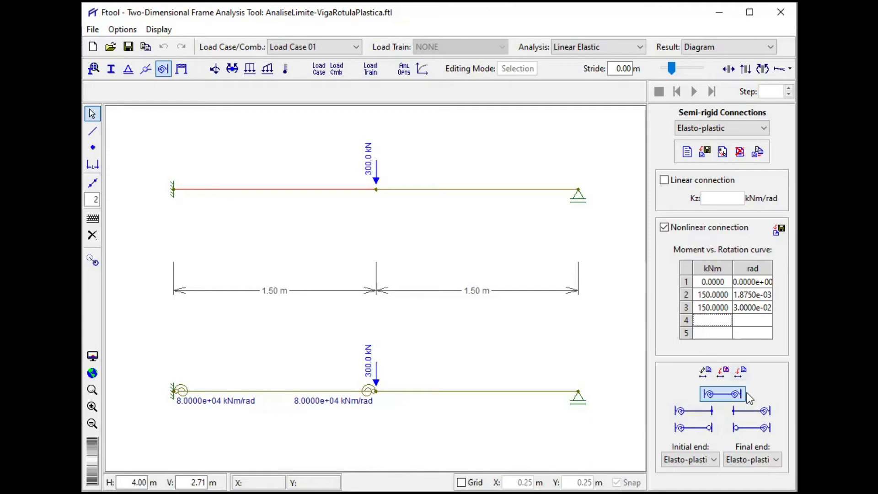
pyautogui.click(739, 373)
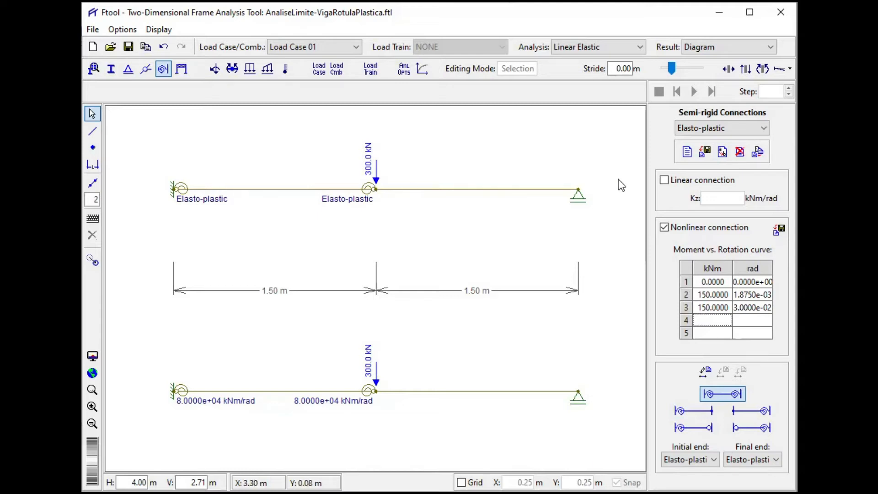
# - Switch the analysis type to Nonlinear and set the load increment to 0.1 in the analysis options
pyautogui.click(604, 45)
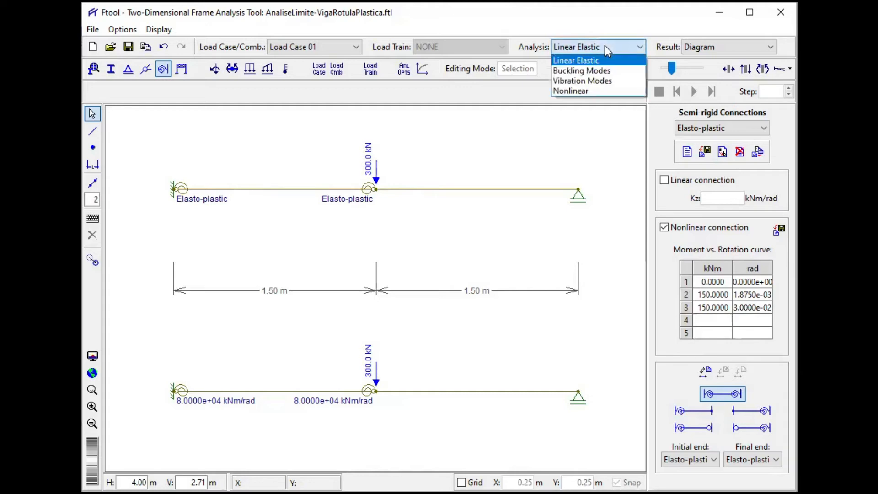
pyautogui.click(597, 91)
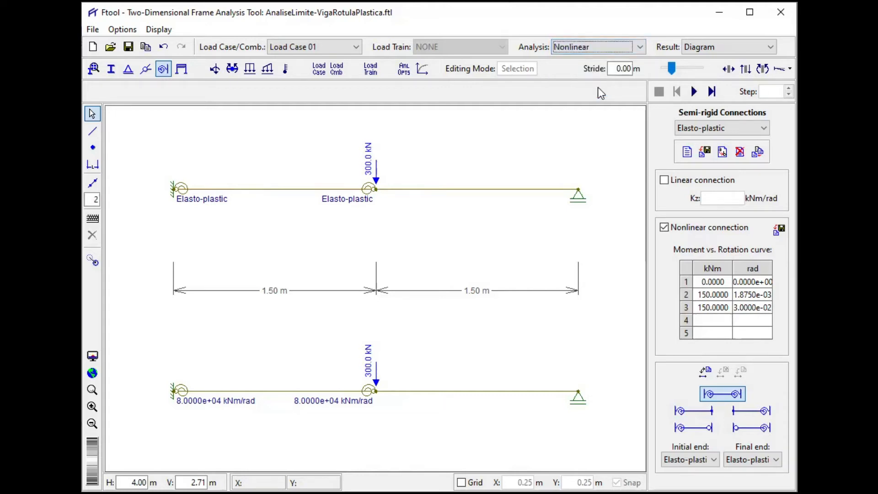
pyautogui.click(402, 69)
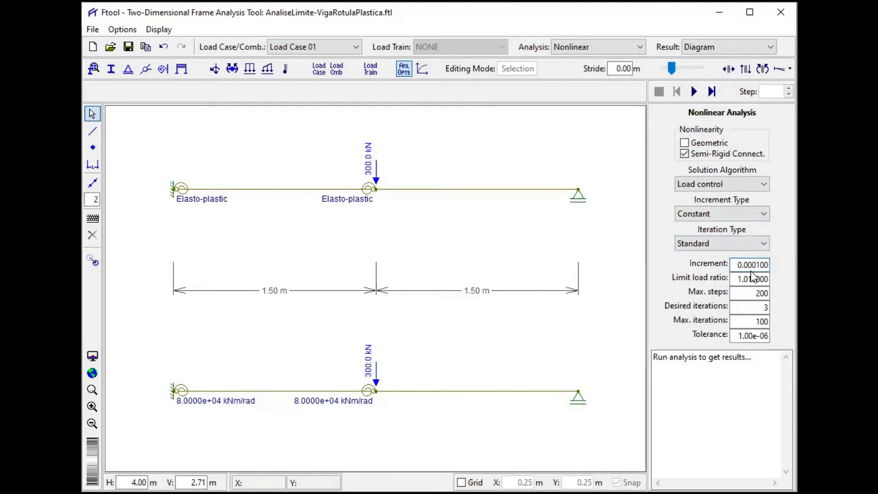
pyautogui.press('BackSpace')
pyautogui.press('BackSpace')
pyautogui.press('BackSpace')
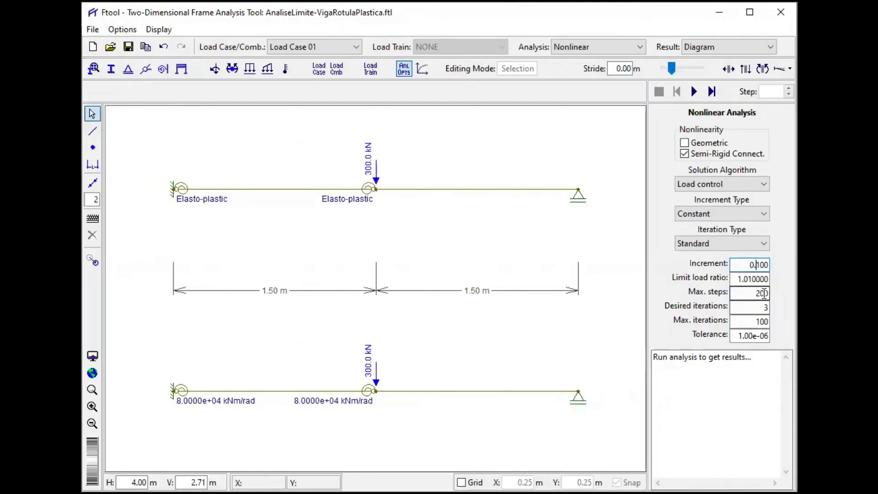
# - Set the maximum number of nonlinear analysis steps to 250
pyautogui.click(692, 294)
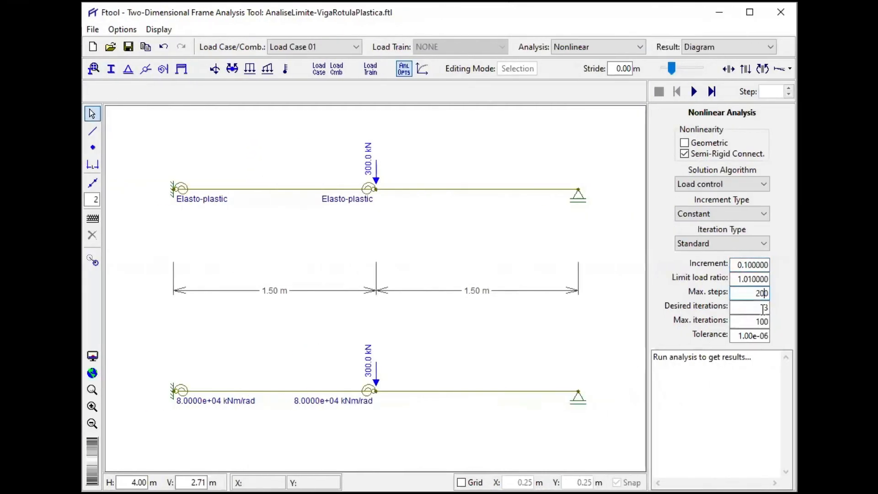
pyautogui.press('BackSpace')
pyautogui.write('5')
pyautogui.press('Return')
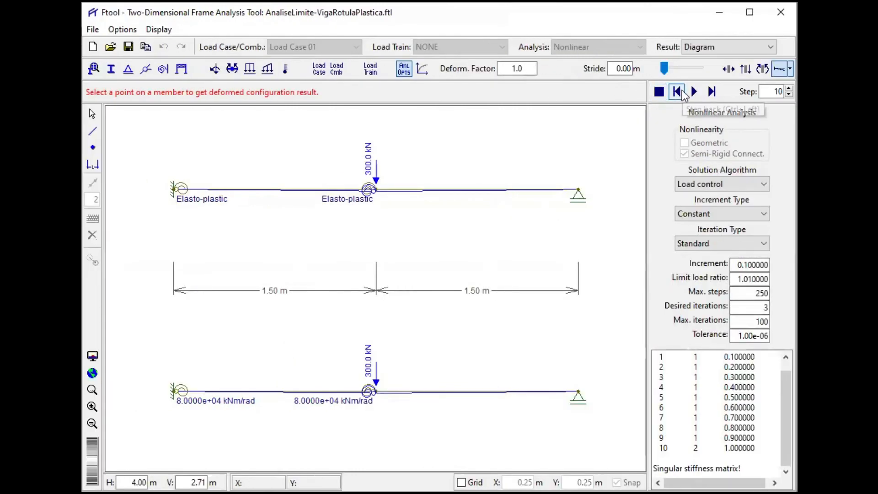
# - Reset the nonlinear analysis, advance it incrementally to step 6 while viewing both beams' bending moment diagrams, and return to selection mode
pyautogui.click(679, 92)
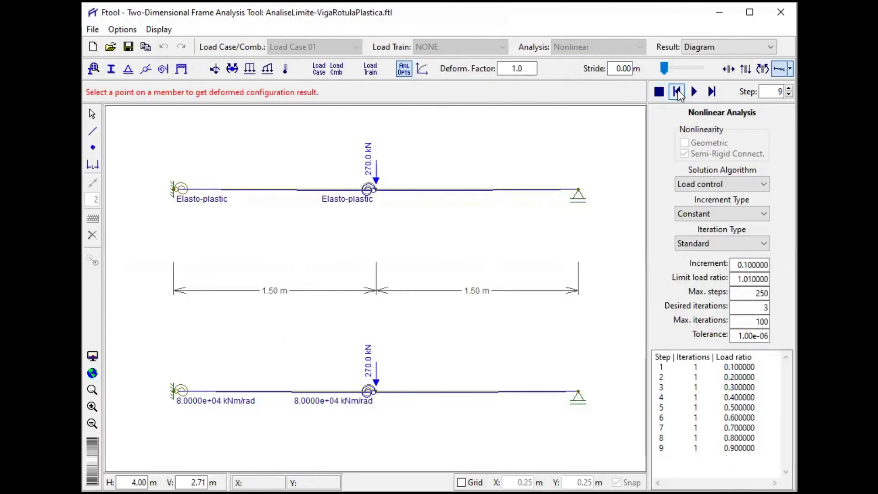
pyautogui.click(662, 93)
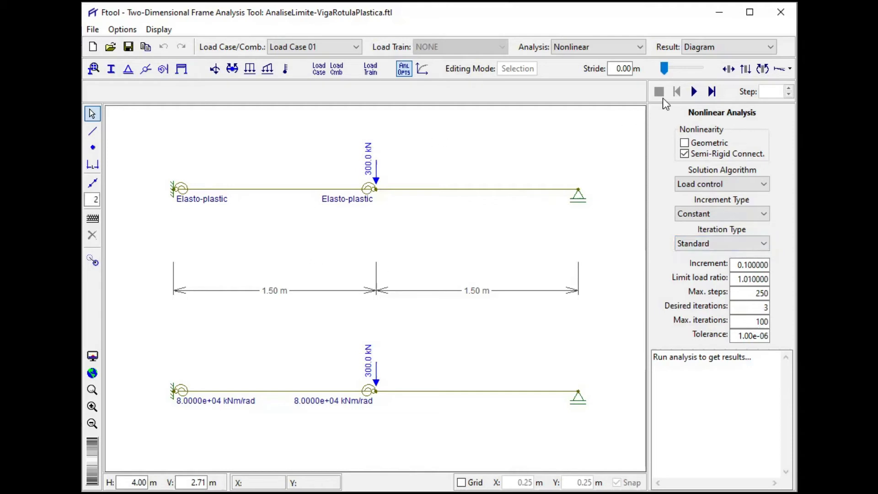
pyautogui.click(707, 91)
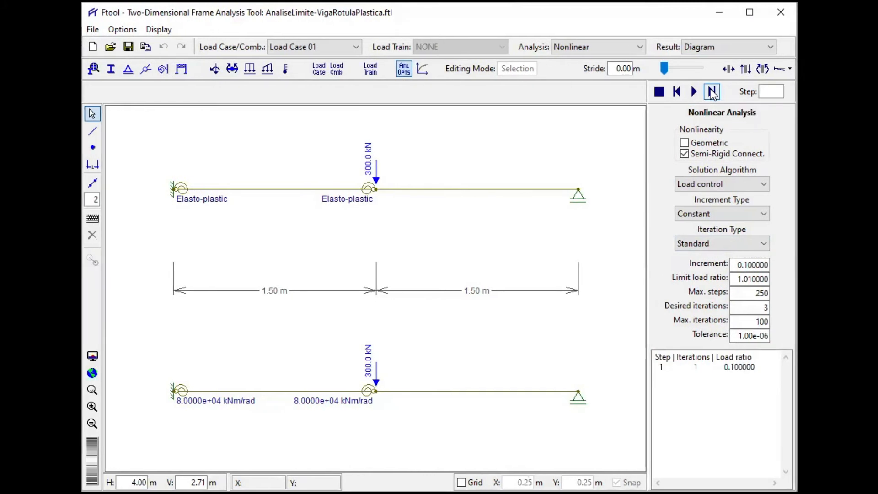
pyautogui.click(762, 69)
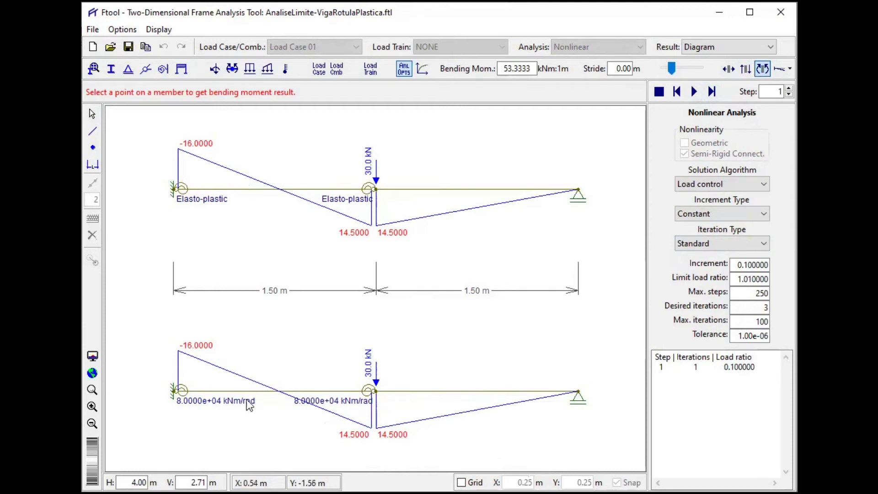
pyautogui.click(711, 91)
pyautogui.click(711, 92)
pyautogui.click(712, 92)
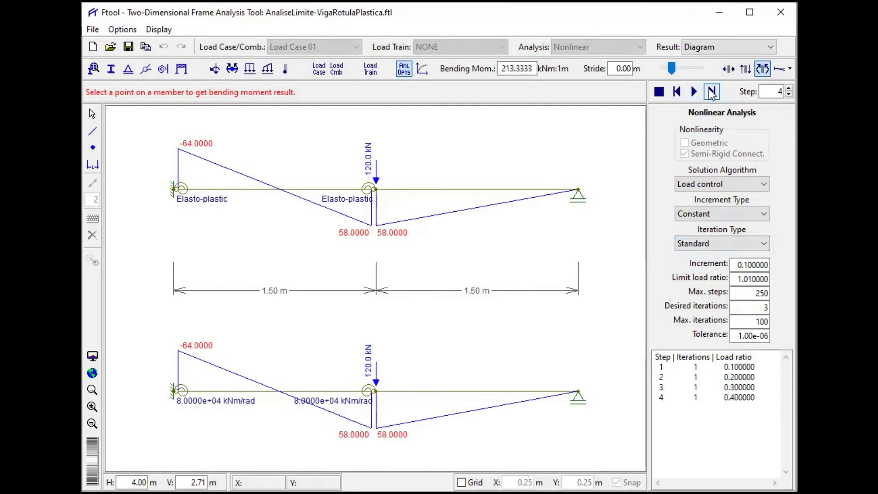
pyautogui.click(711, 92)
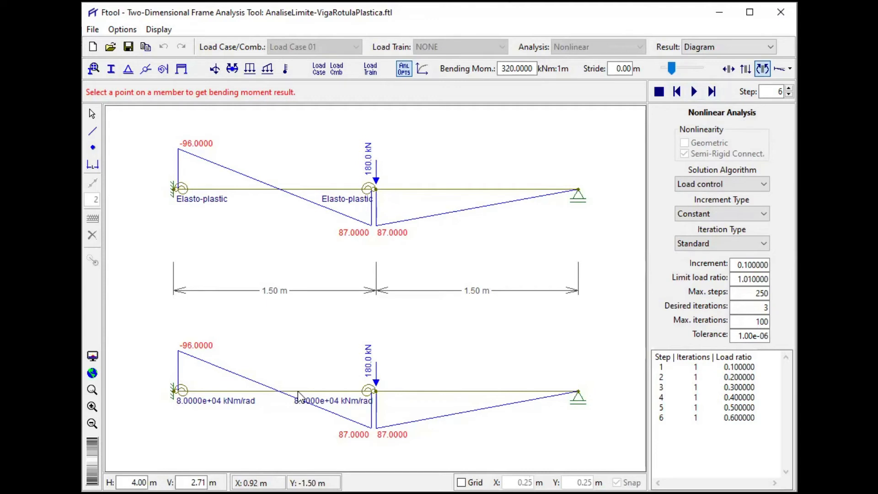
pyautogui.click(93, 114)
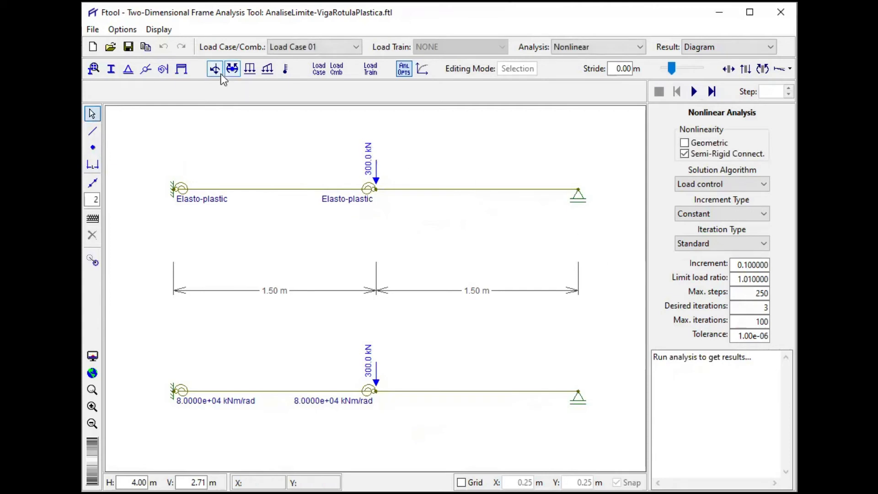
# - Create another semi-rigid connection labelled "Plastic hinge" and define it as nonlinear
pyautogui.click(164, 72)
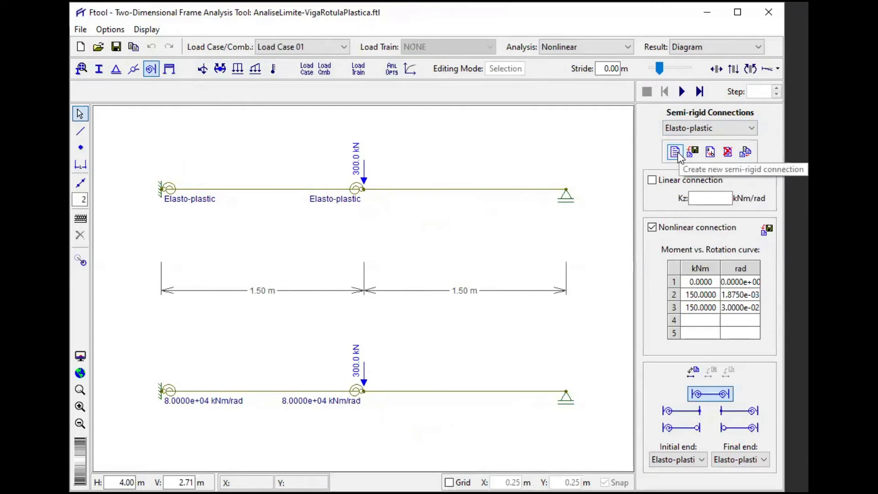
pyautogui.click(689, 152)
pyautogui.write('Plastic hinge')
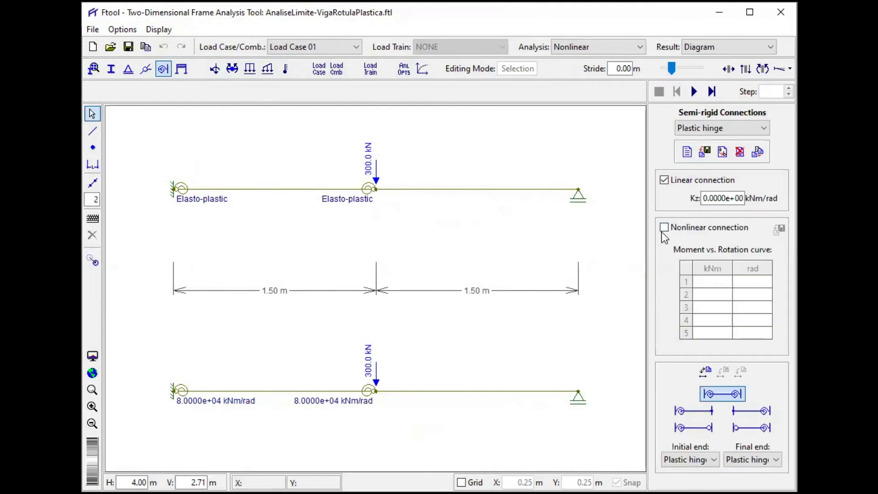
pyautogui.click(664, 227)
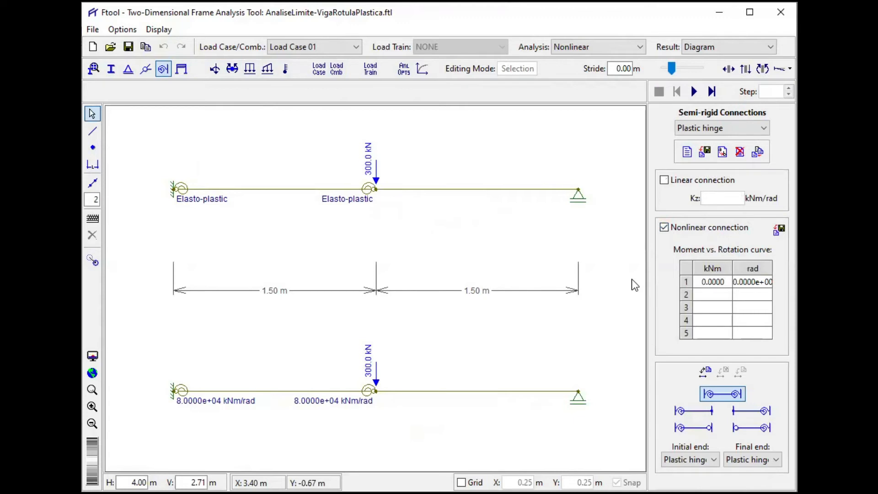
# - Import the Plastic hinge moment-rotation curve from MomRot.txt and apply the connection to both ends of the lower beam's left span
pyautogui.click(318, 391)
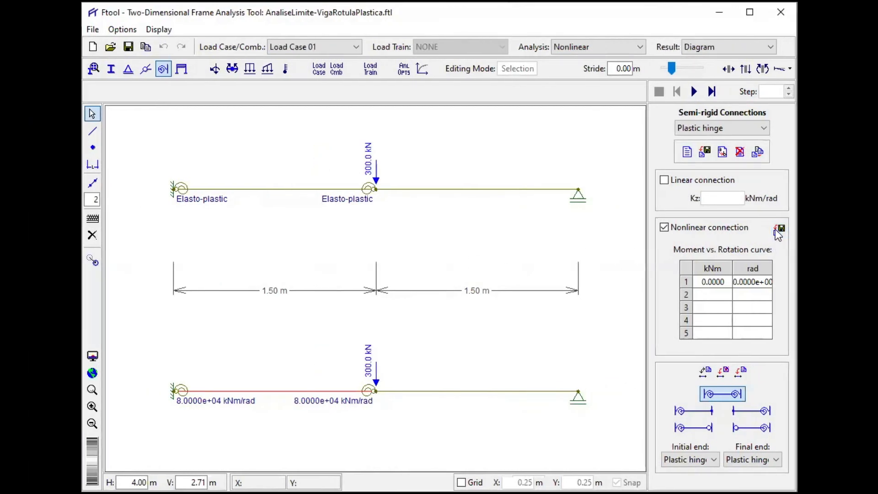
pyautogui.click(779, 228)
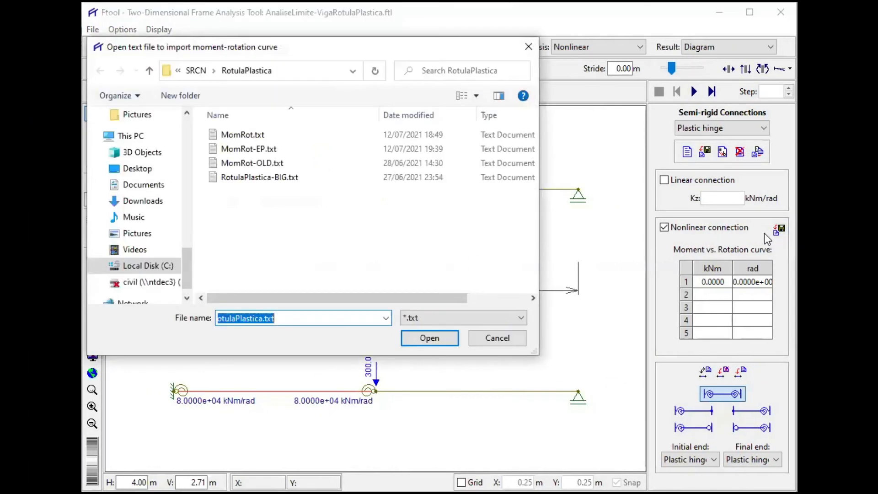
pyautogui.click(239, 134)
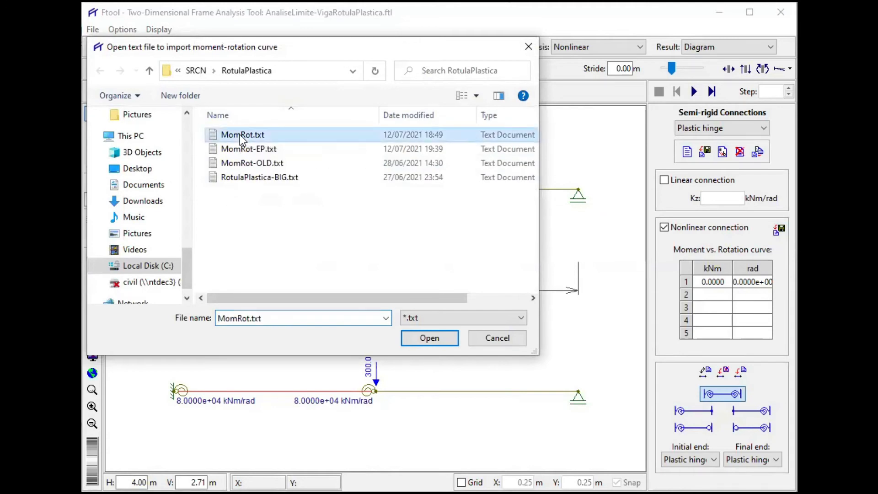
pyautogui.click(429, 338)
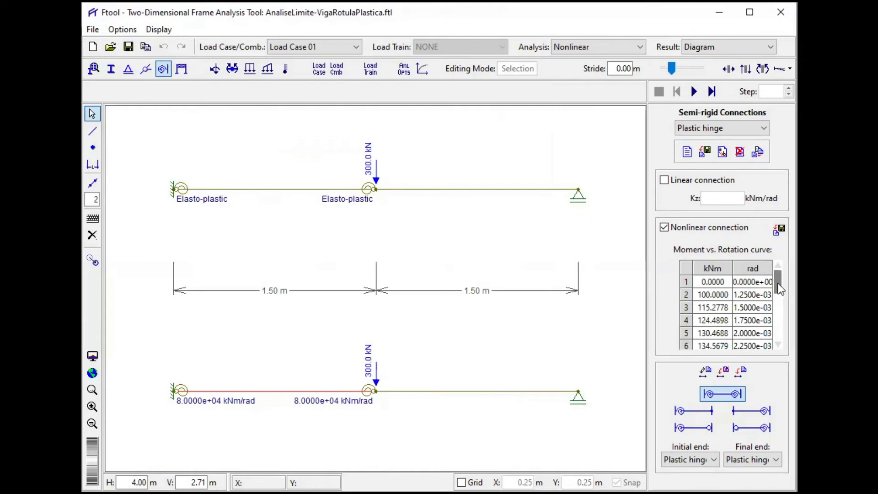
pyautogui.moveTo(783, 292); pyautogui.dragTo(782, 346)
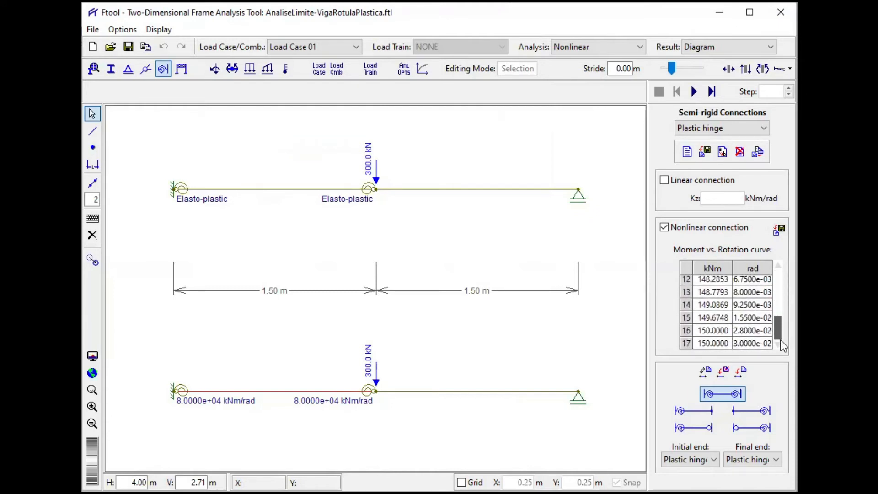
pyautogui.moveTo(782, 346)
pyautogui.mouseDown()
pyautogui.moveTo(783, 282)
pyautogui.moveTo(783, 337)
pyautogui.mouseUp()
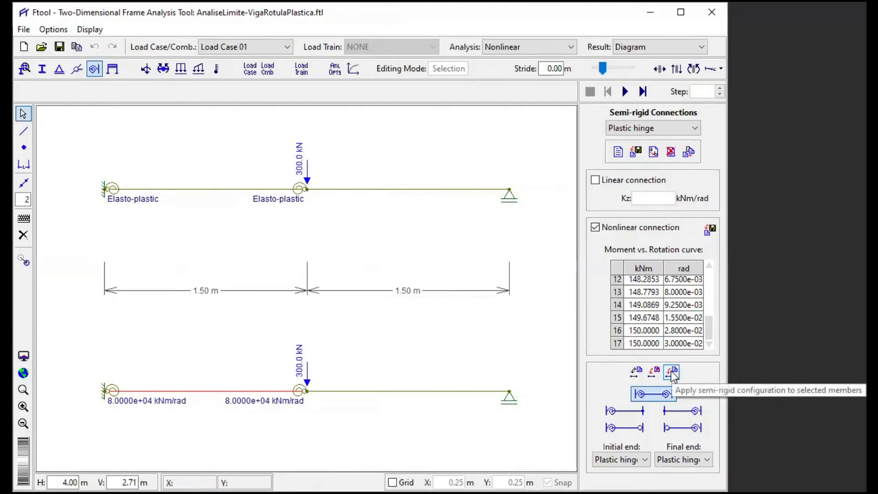
pyautogui.click(741, 373)
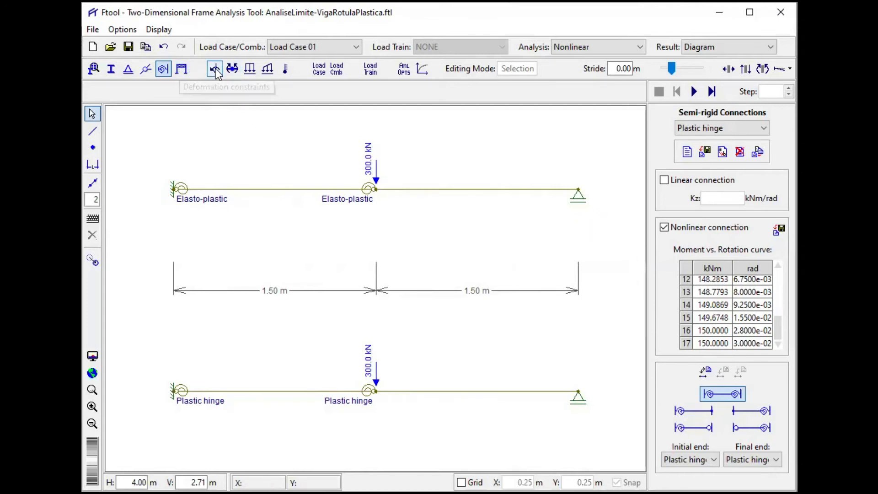
# - Open the nonlinear analysis options and advance the analysis incrementally to step 6 with both beams' bending moment diagrams displayed
pyautogui.click(405, 70)
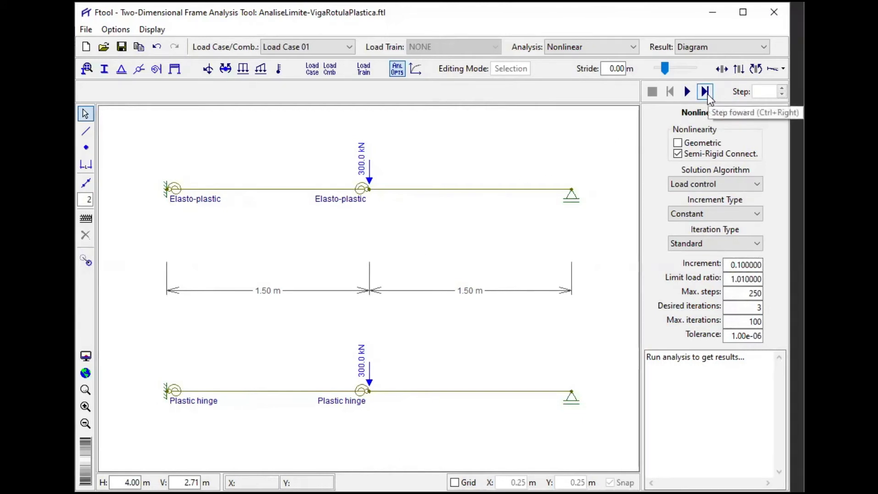
pyautogui.click(706, 95)
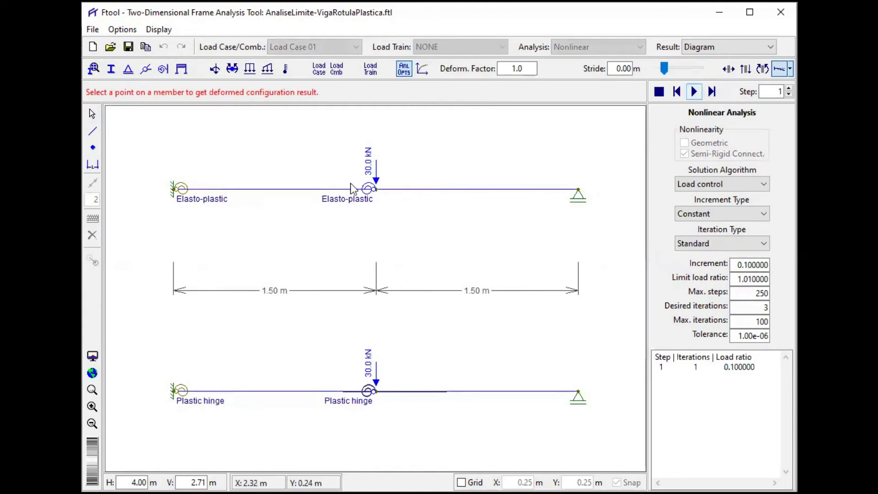
pyautogui.click(762, 69)
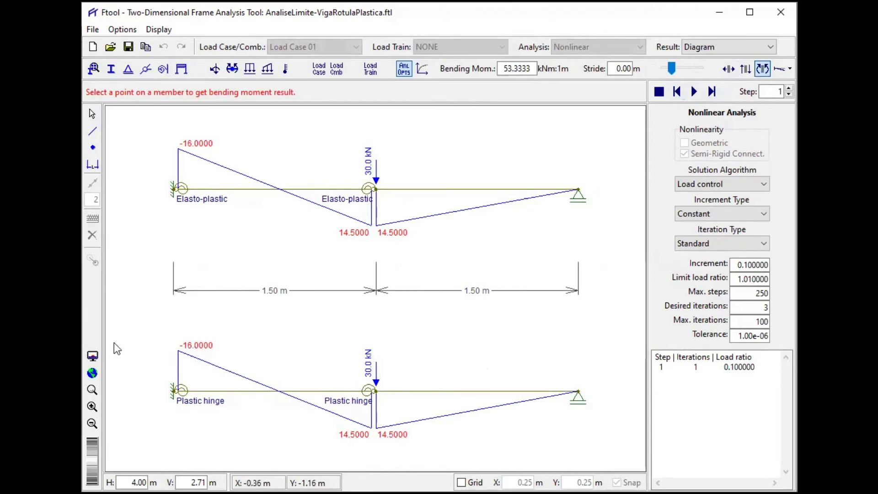
pyautogui.click(712, 92)
pyautogui.click(712, 93)
pyautogui.click(712, 93)
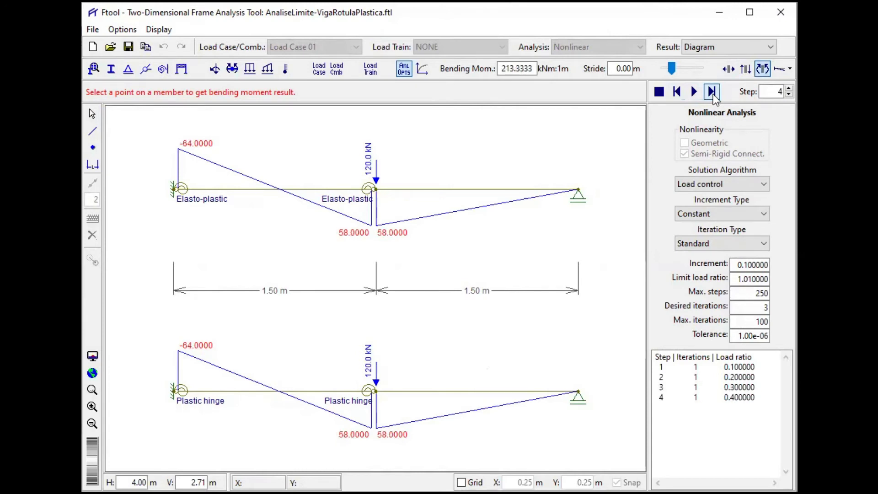
pyautogui.click(712, 93)
pyautogui.click(713, 93)
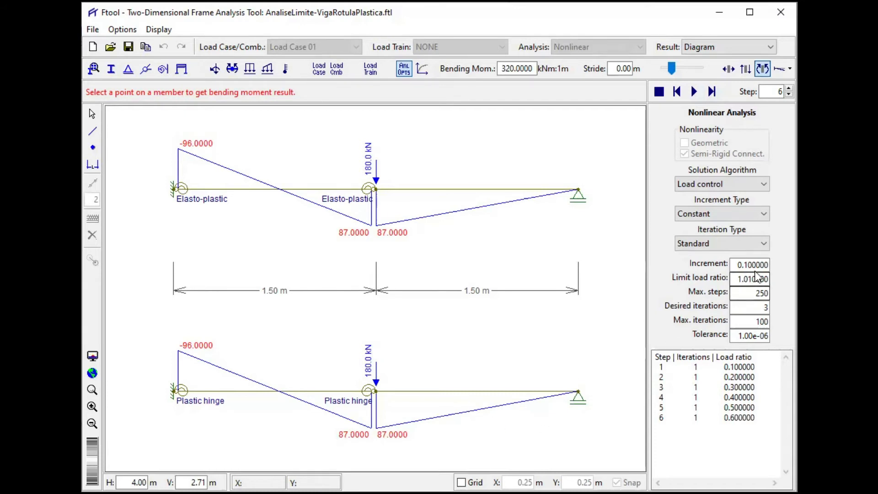
# - Set the load increment to 0.01, then continue the nonlinear analysis from step 6 through step 9 and on to step 45
pyautogui.click(720, 264)
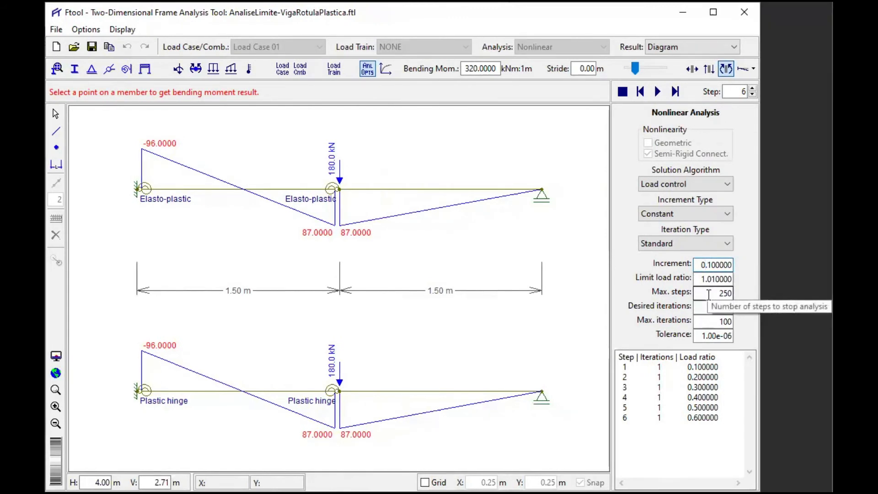
pyautogui.write('0')
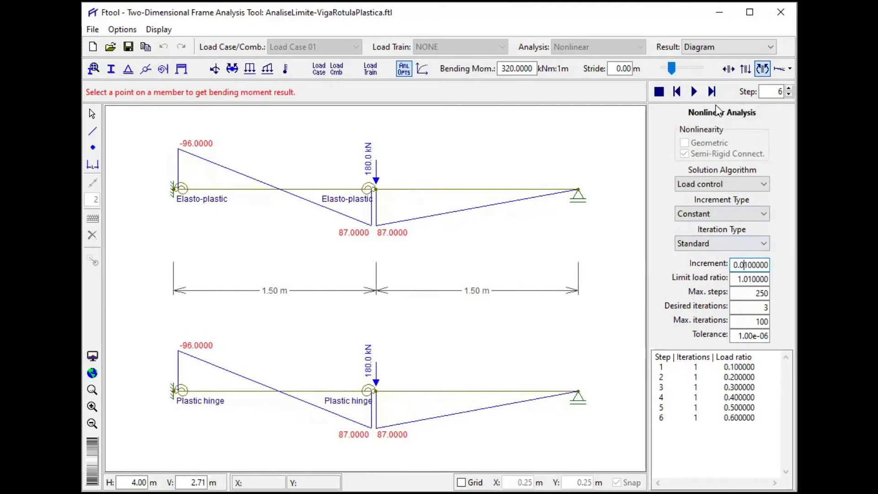
pyautogui.click(713, 91)
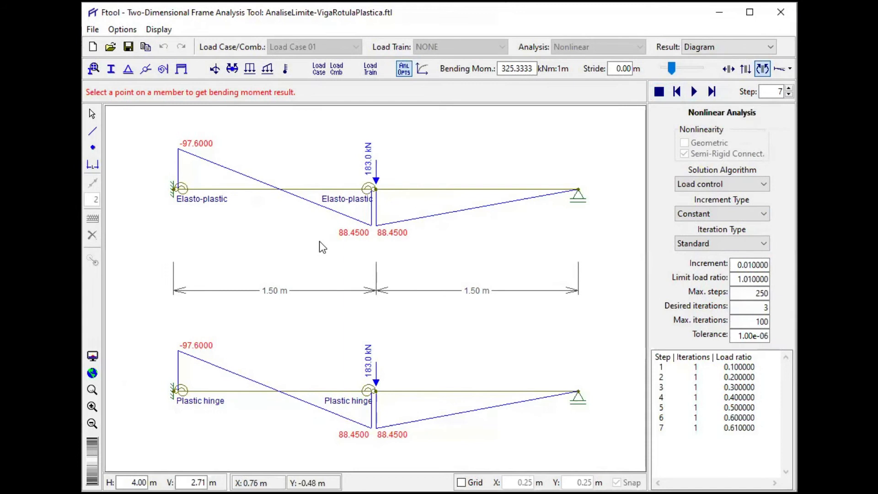
pyautogui.click(711, 95)
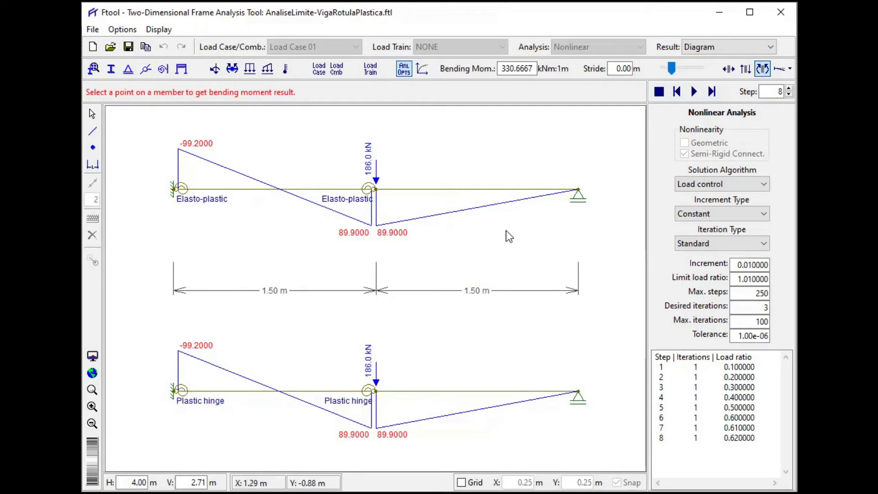
pyautogui.click(712, 94)
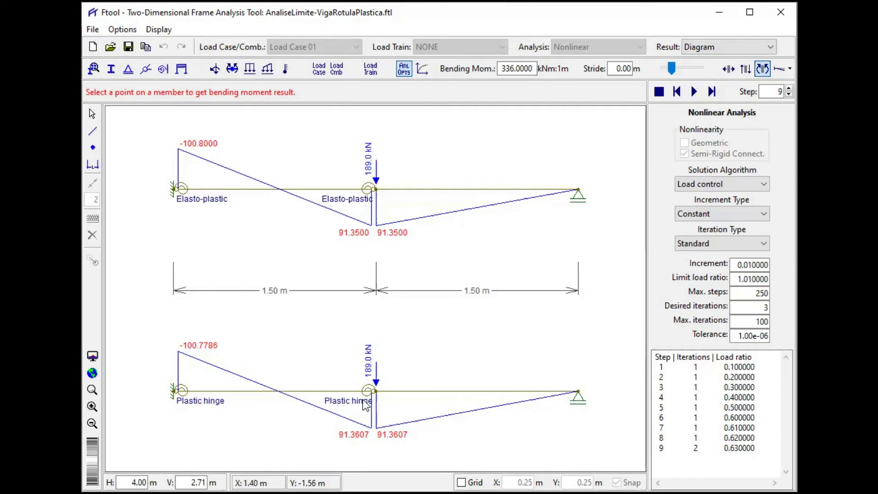
pyautogui.click(710, 92)
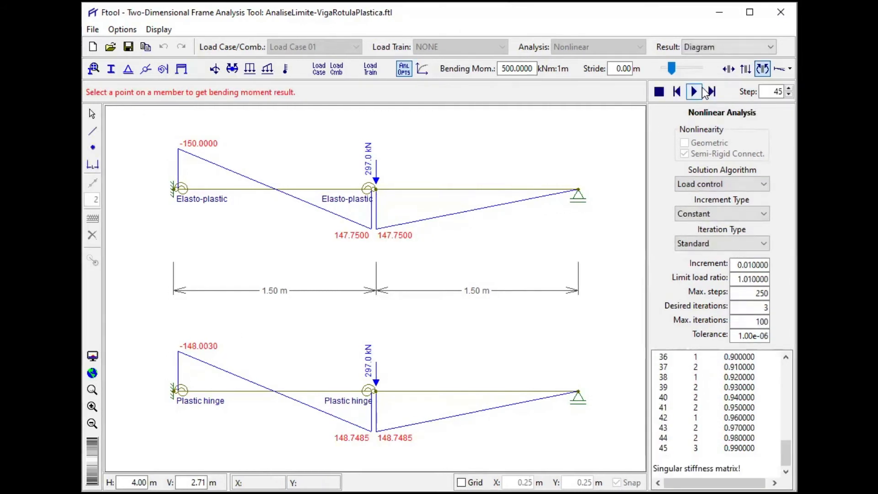
# - Reset the nonlinear analysis to its start and set the load increment back to 0.1
pyautogui.click(676, 91)
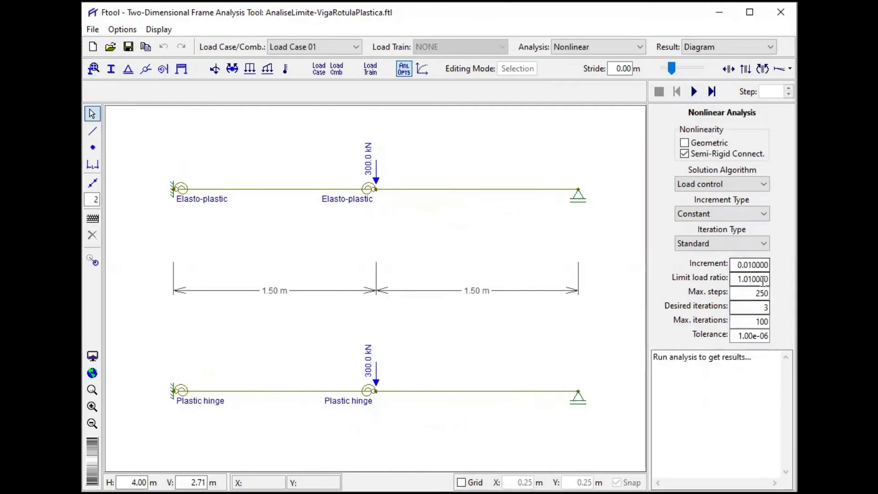
pyautogui.click(752, 266)
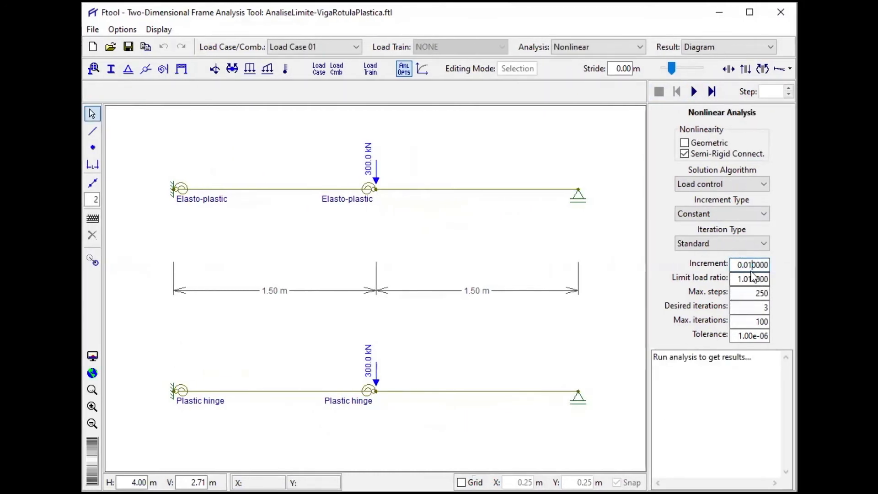
pyautogui.press('BackSpace')
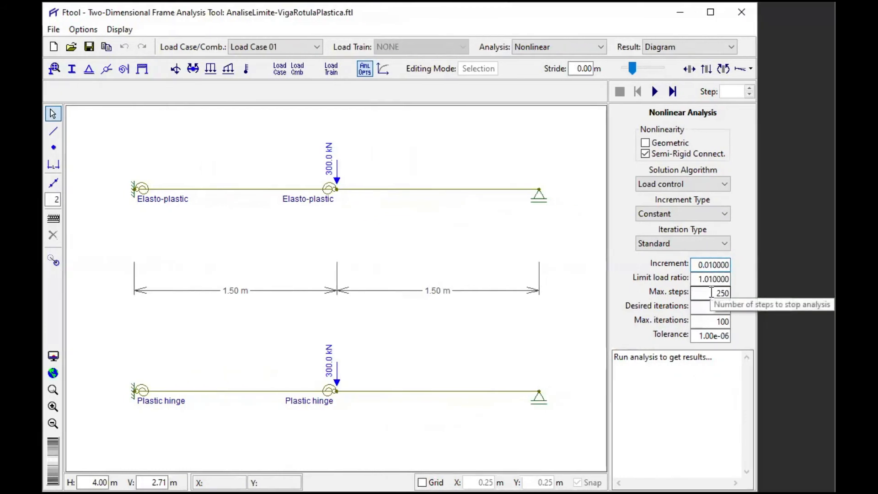
pyautogui.press('Return')
# - Advance the reset nonlinear analysis incrementally to step 6 while displaying the bending moment diagrams of both beams
pyautogui.click(672, 92)
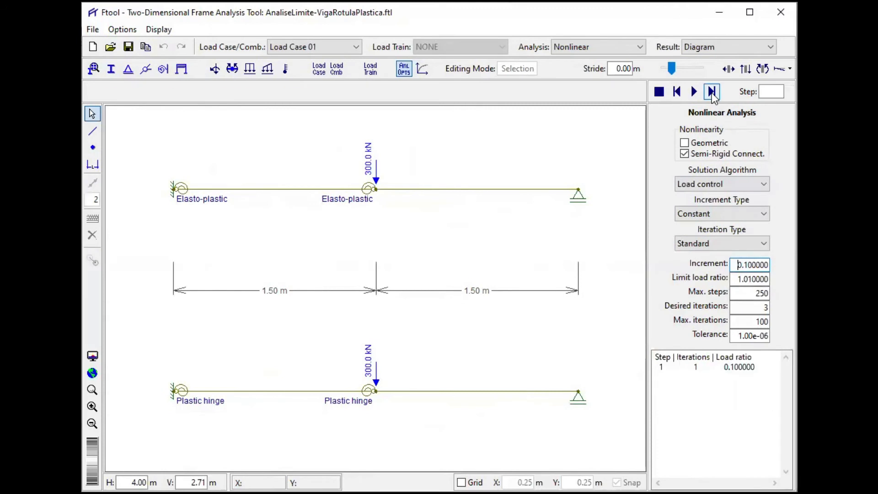
pyautogui.click(767, 72)
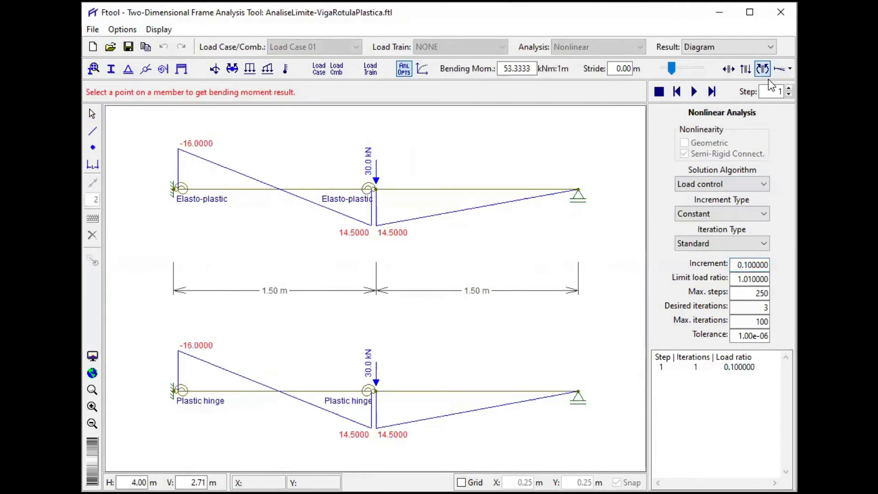
pyautogui.click(712, 92)
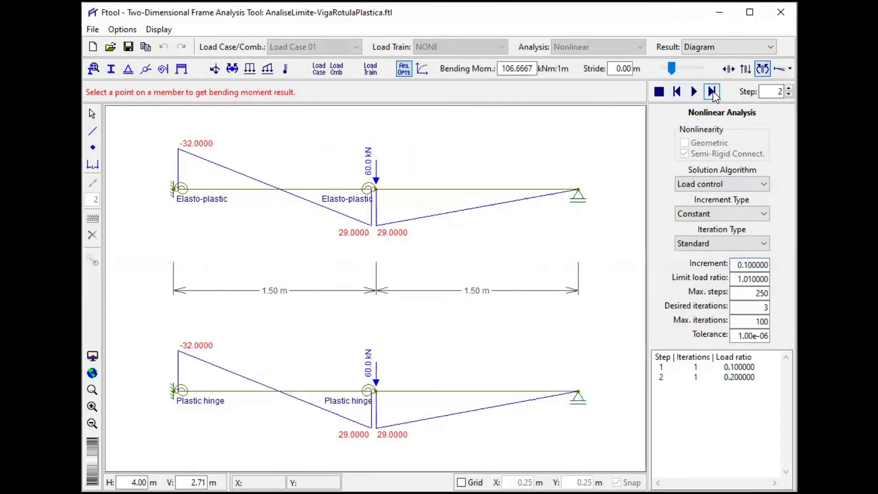
pyautogui.click(712, 92)
pyautogui.click(712, 92)
pyautogui.click(711, 92)
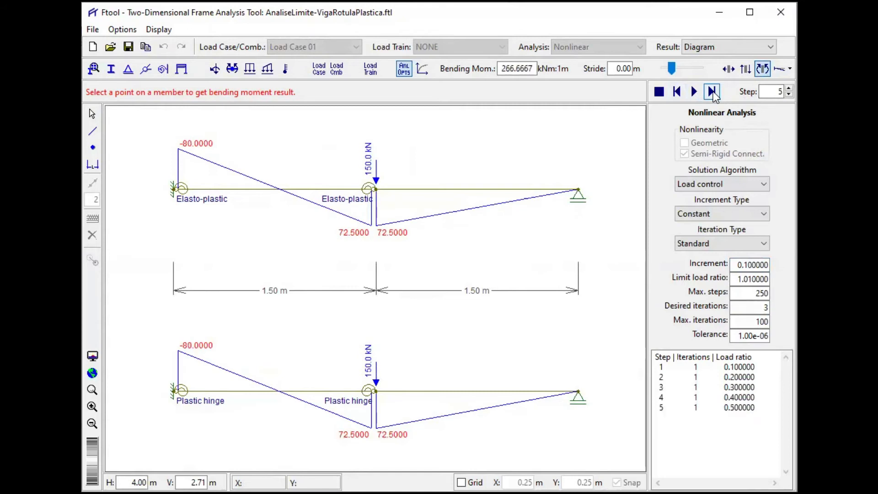
pyautogui.click(712, 91)
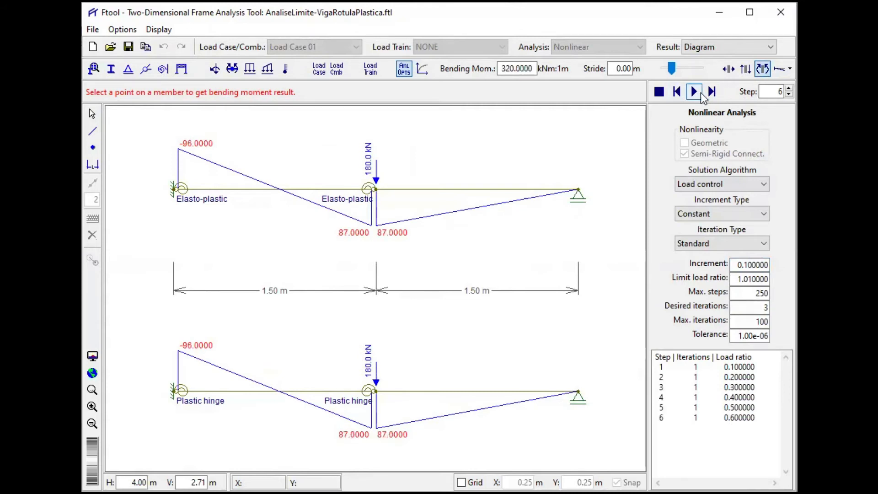
# - Set the load increment to 0.01 and advance the nonlinear analysis to step 9, comparing the elasto-plastic and plastic hinge beams' moments
pyautogui.click(745, 264)
pyautogui.write('0')
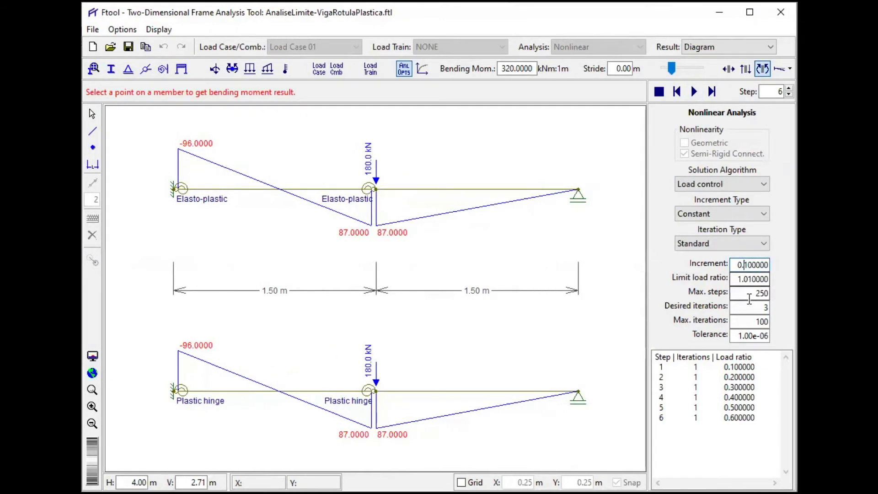
pyautogui.click(709, 279)
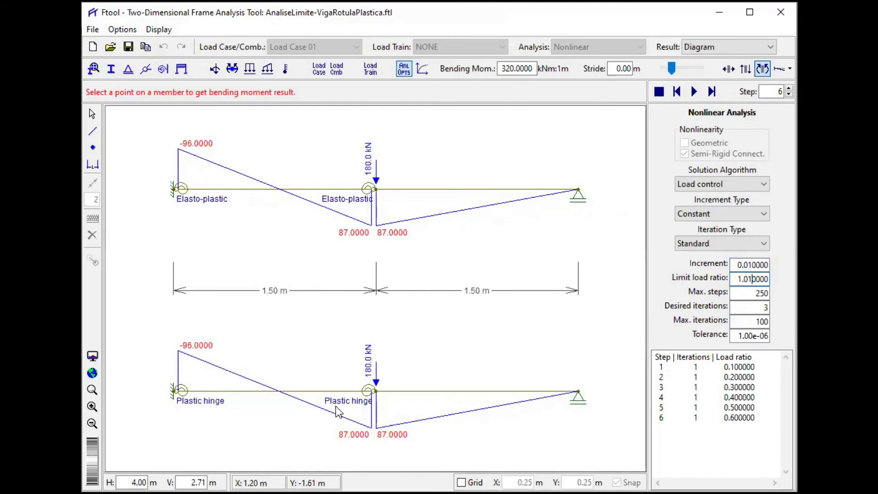
pyautogui.click(713, 91)
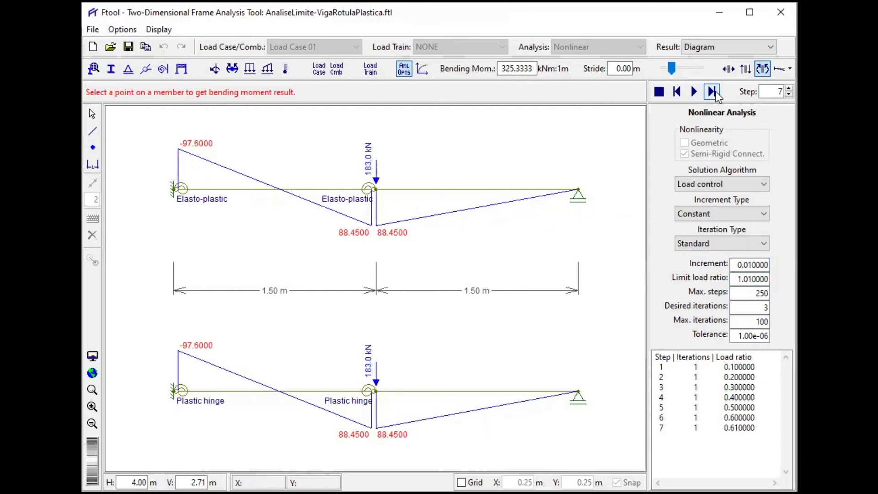
pyautogui.click(713, 92)
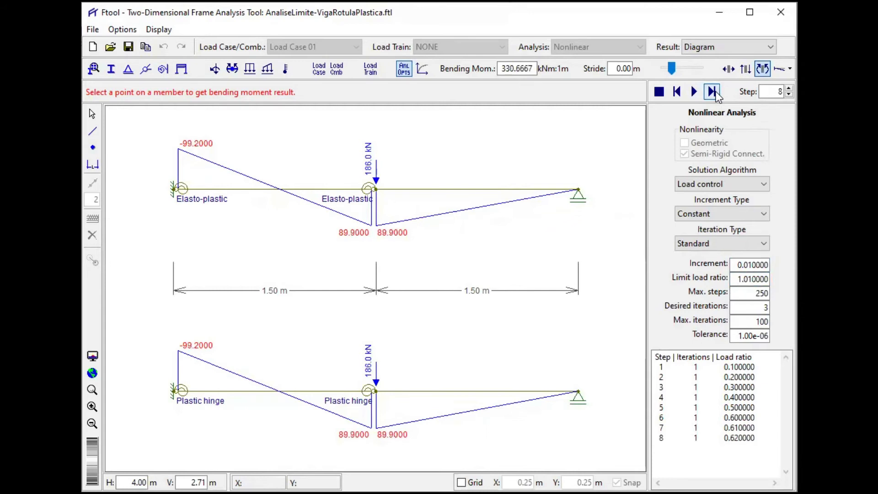
pyautogui.click(713, 92)
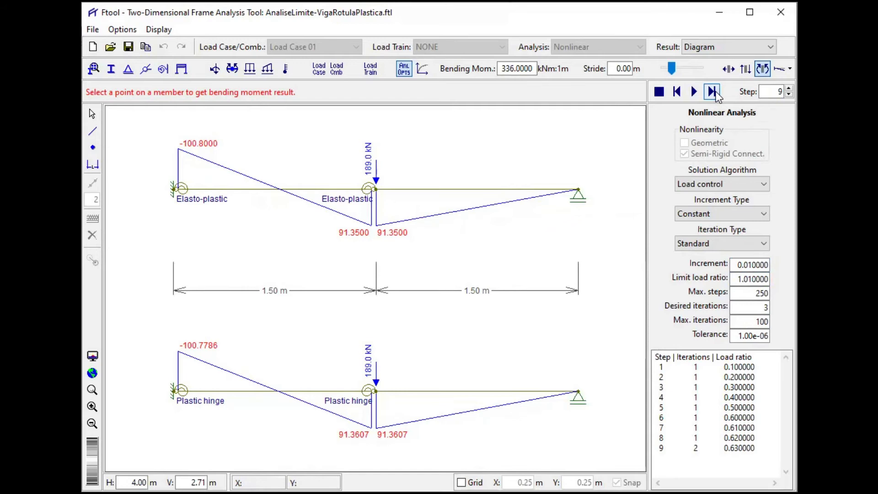
# - Advance the nonlinear analysis one increment at a time to step 26, comparing the bending moments of the two beams
pyautogui.click(714, 92)
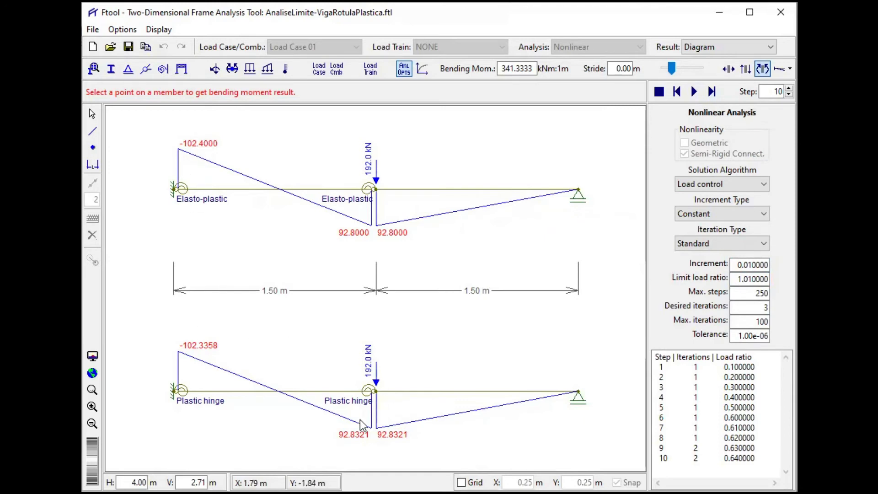
pyautogui.click(707, 92)
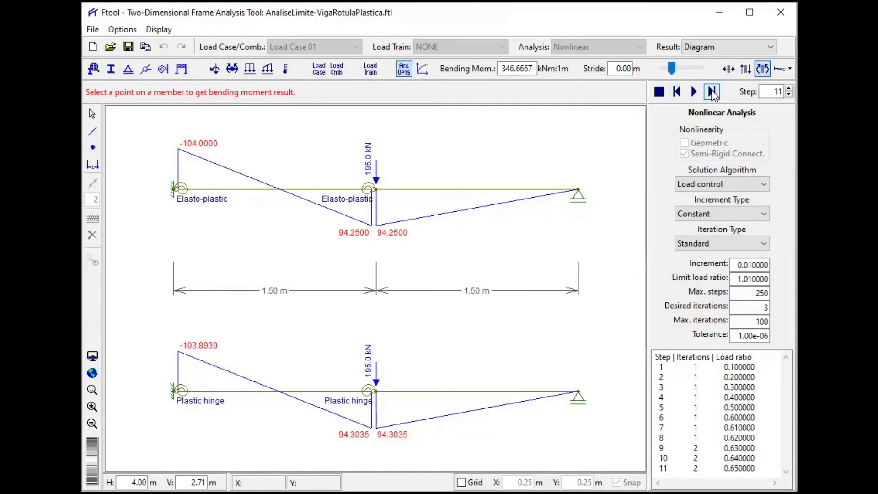
pyautogui.click(711, 93)
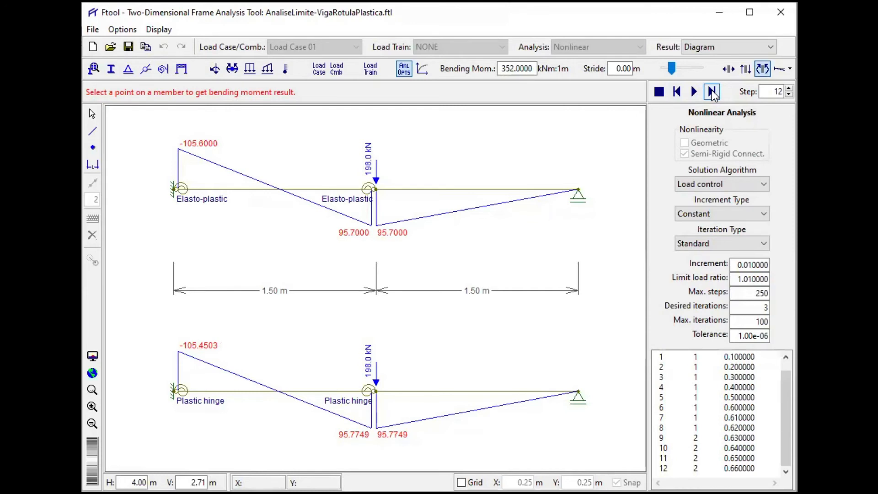
pyautogui.click(712, 92)
pyautogui.click(712, 90)
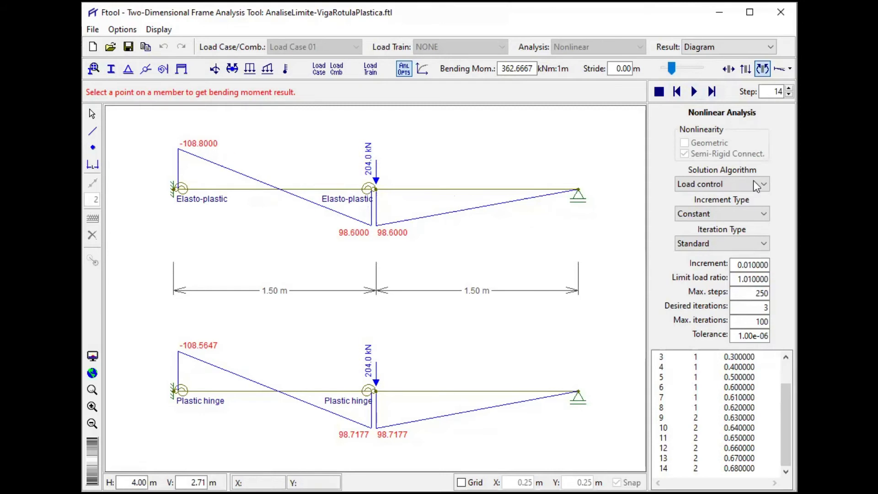
pyautogui.click(713, 95)
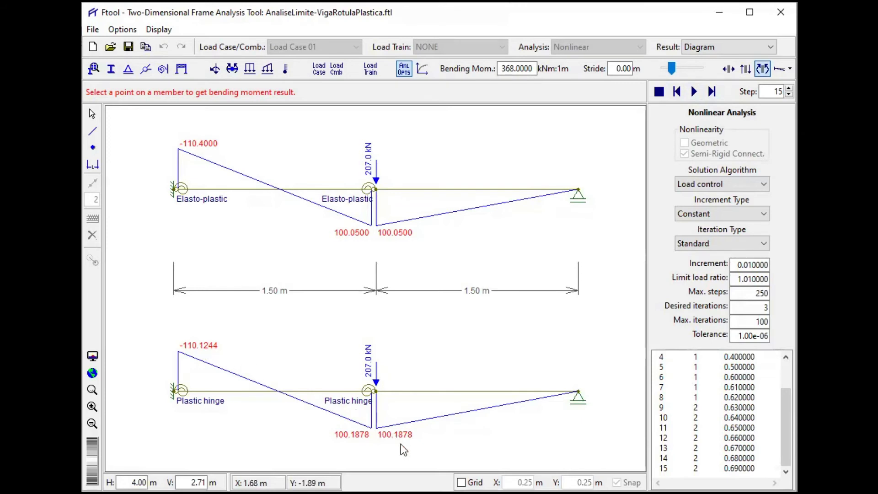
pyautogui.click(712, 91)
pyautogui.click(711, 91)
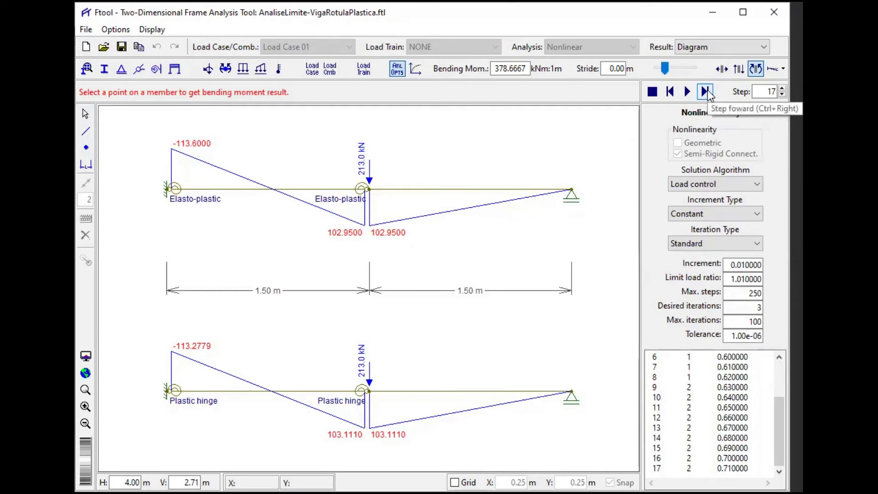
pyautogui.click(707, 92)
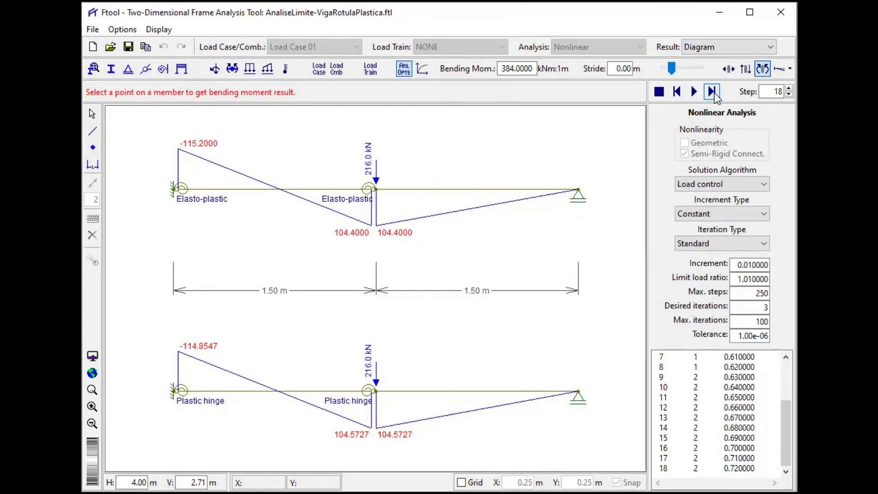
pyautogui.click(713, 93)
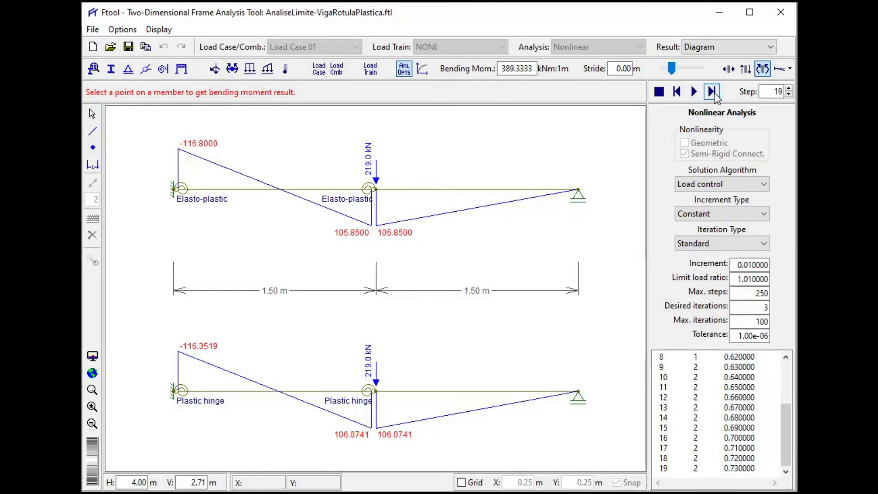
pyautogui.click(712, 92)
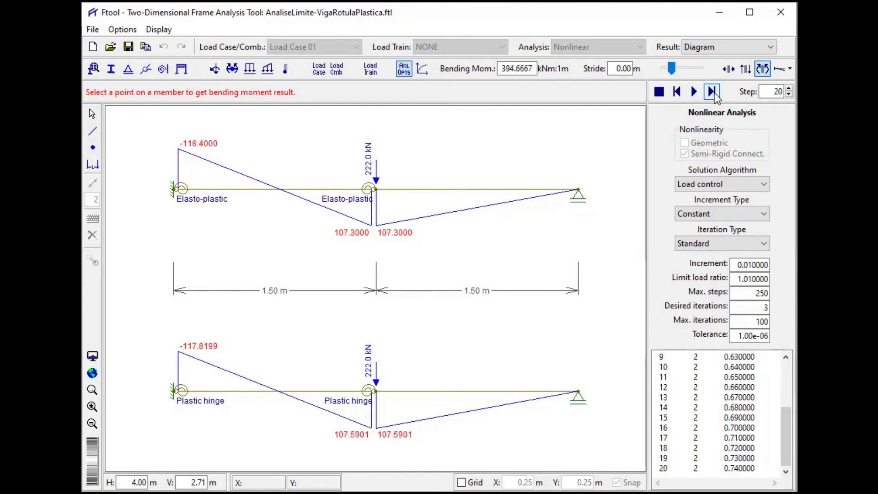
pyautogui.click(713, 93)
pyautogui.click(712, 92)
pyautogui.click(712, 93)
pyautogui.click(712, 93)
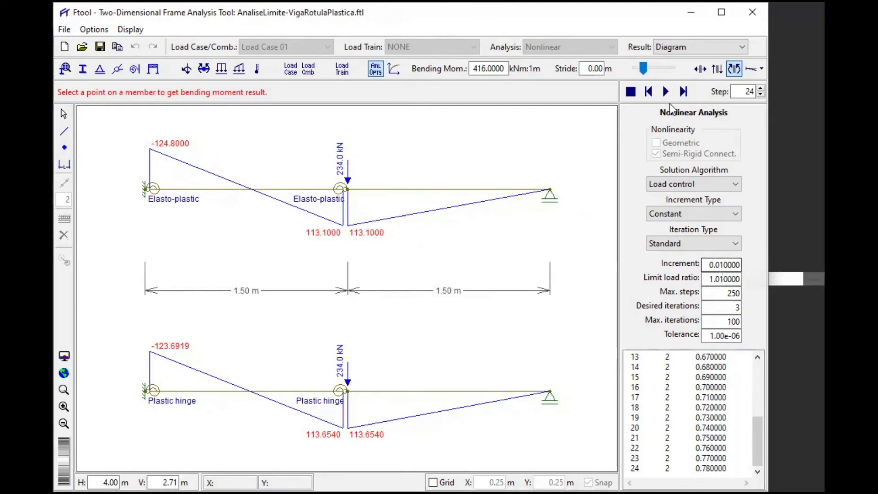
pyautogui.click(683, 92)
pyautogui.click(683, 91)
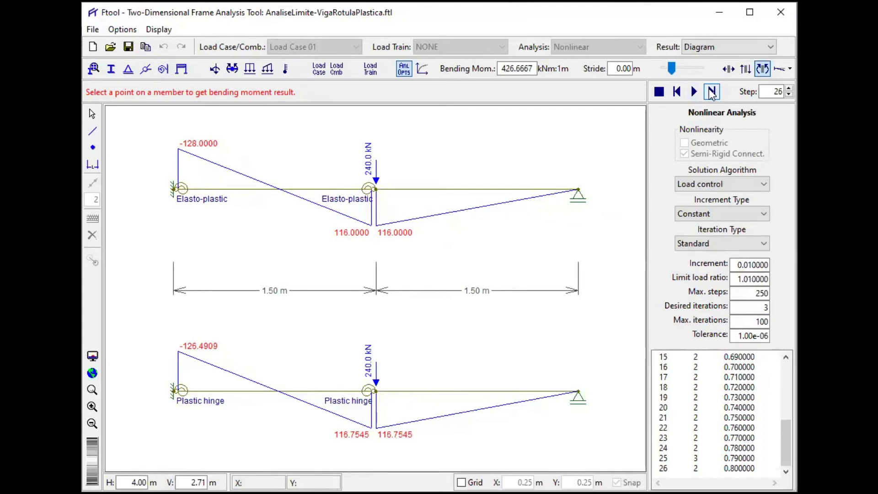
# - Advance the nonlinear analysis in 0.01 load increments to step 42, comparing the bending moments of both beams
pyautogui.click(711, 92)
pyautogui.click(711, 92)
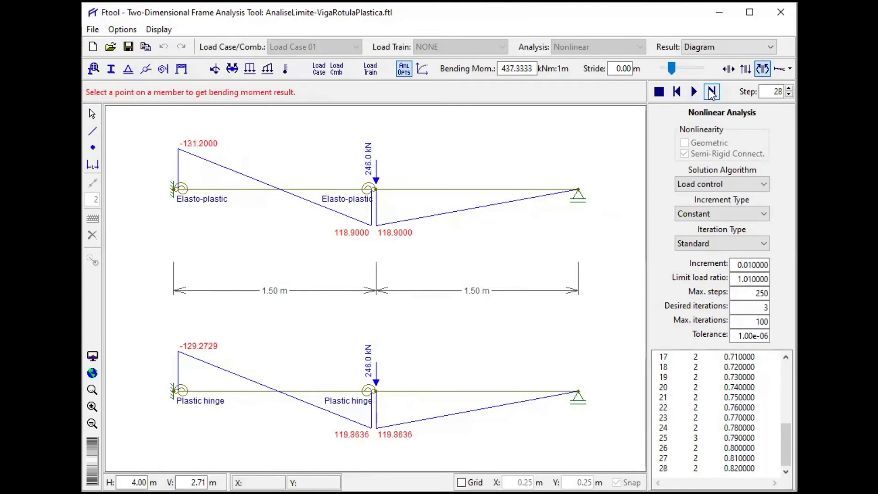
pyautogui.click(711, 92)
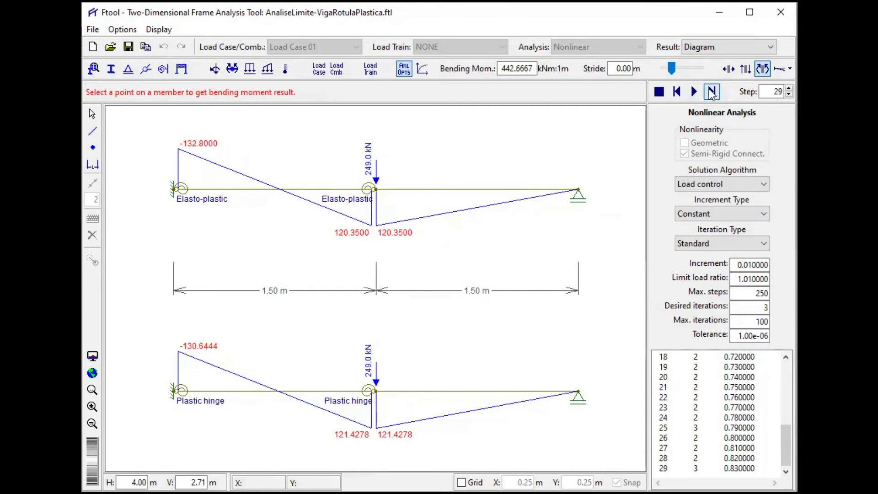
pyautogui.click(711, 92)
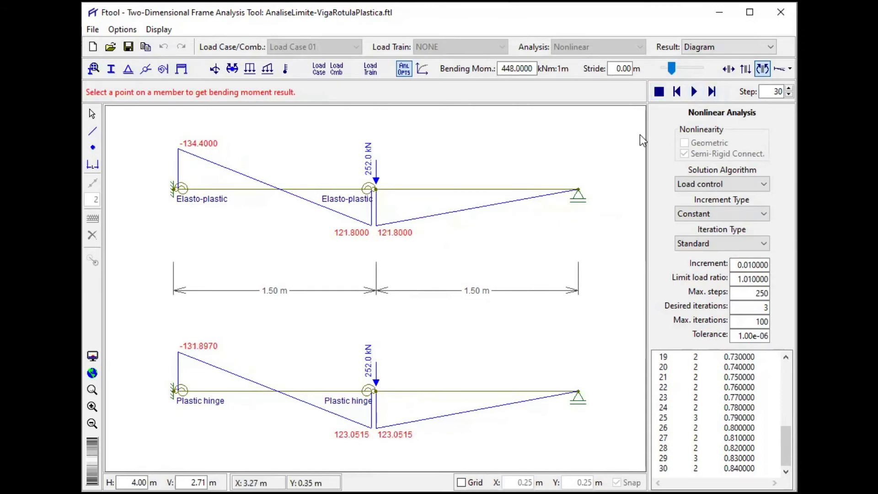
pyautogui.click(712, 92)
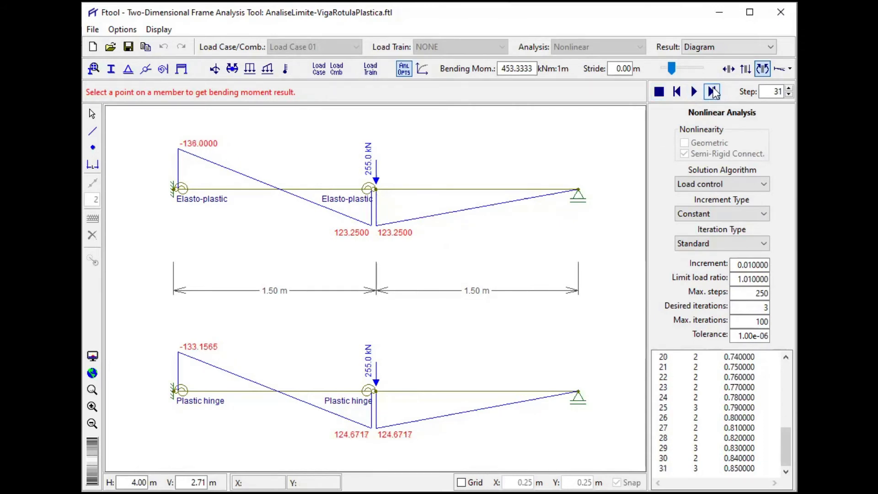
pyautogui.click(713, 91)
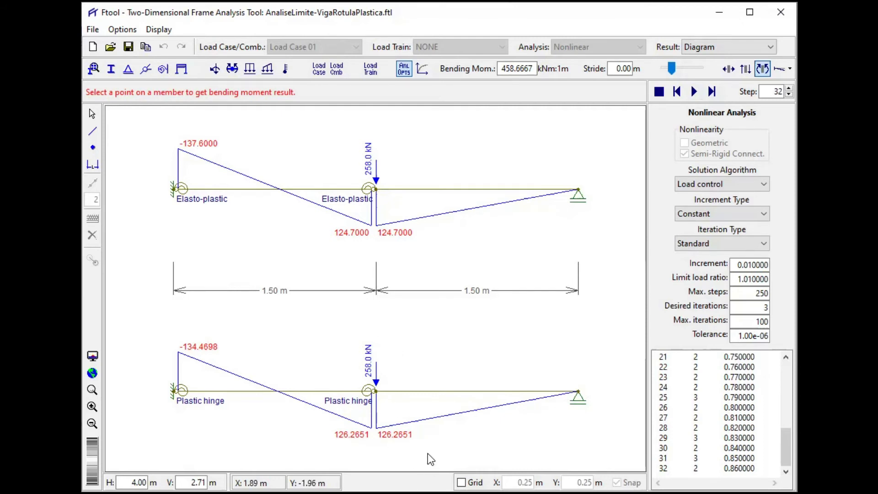
pyautogui.click(707, 92)
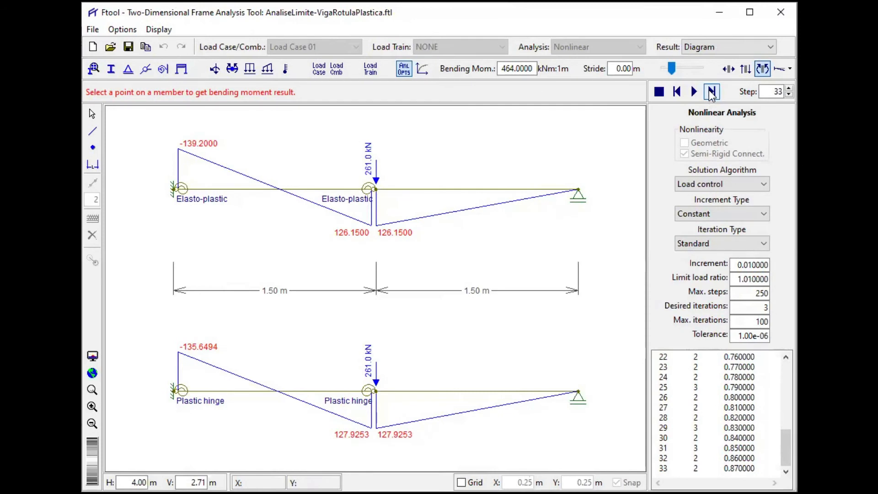
pyautogui.click(710, 93)
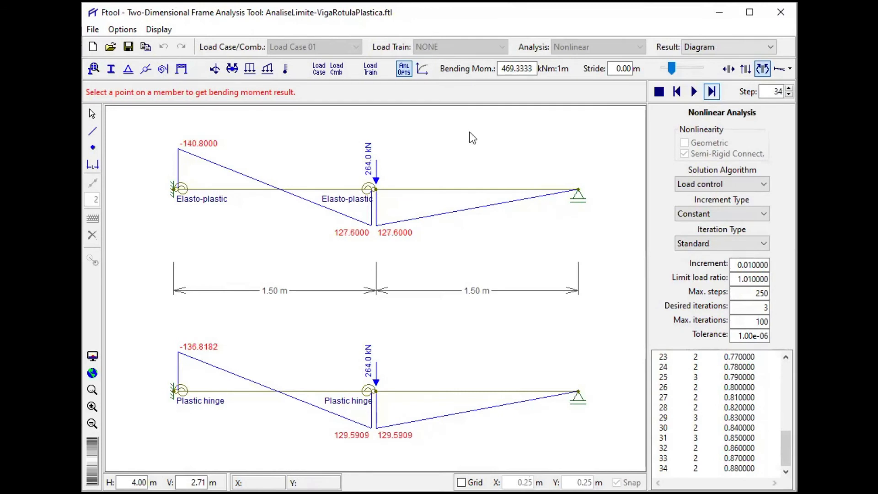
pyautogui.click(708, 97)
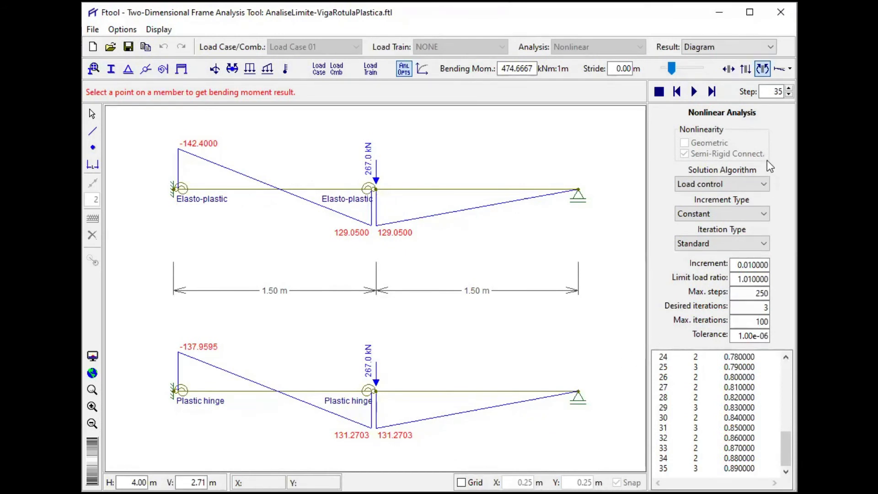
pyautogui.click(712, 91)
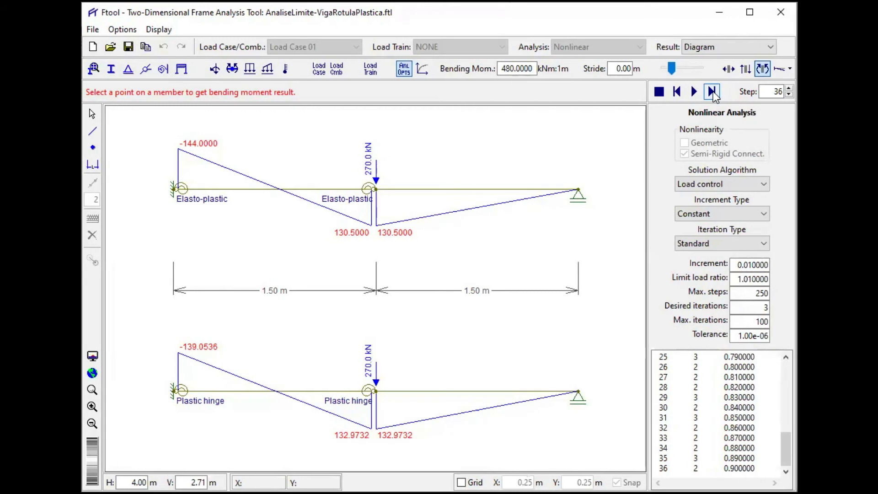
pyautogui.click(712, 92)
pyautogui.click(712, 92)
pyautogui.click(712, 92)
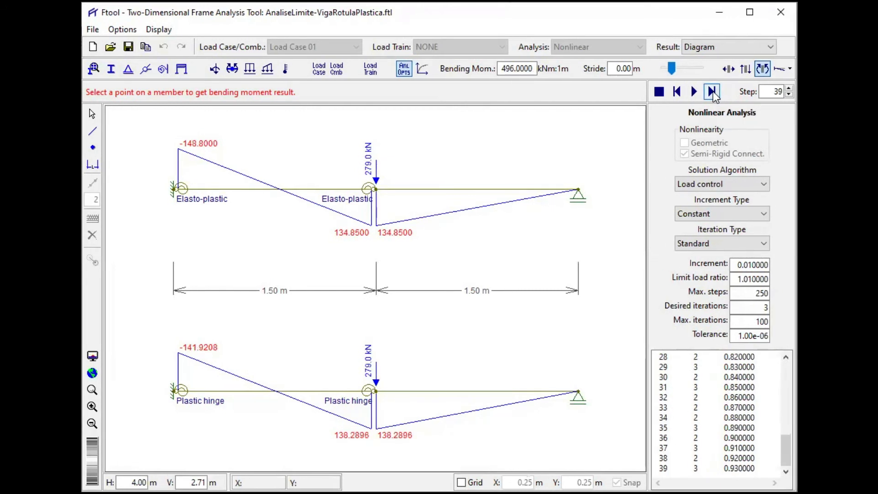
pyautogui.click(712, 91)
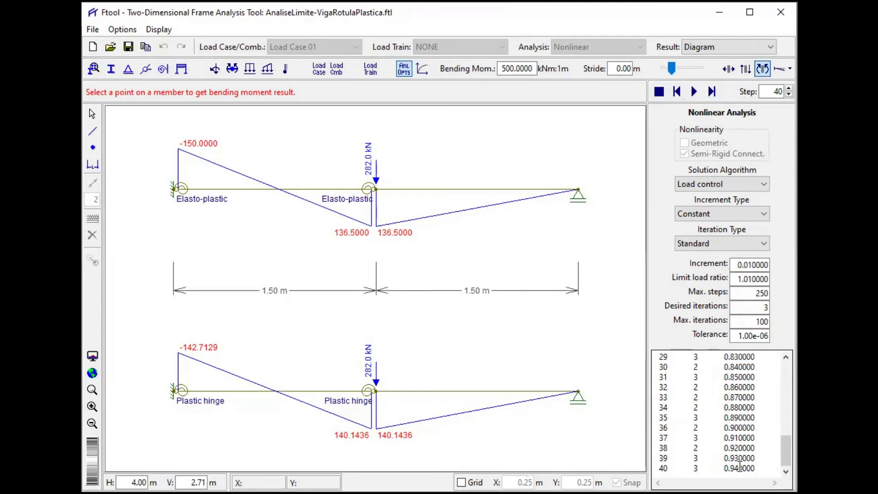
pyautogui.moveTo(786, 445)
pyautogui.mouseDown()
pyautogui.moveTo(786, 343)
pyautogui.moveTo(786, 451)
pyautogui.mouseUp()
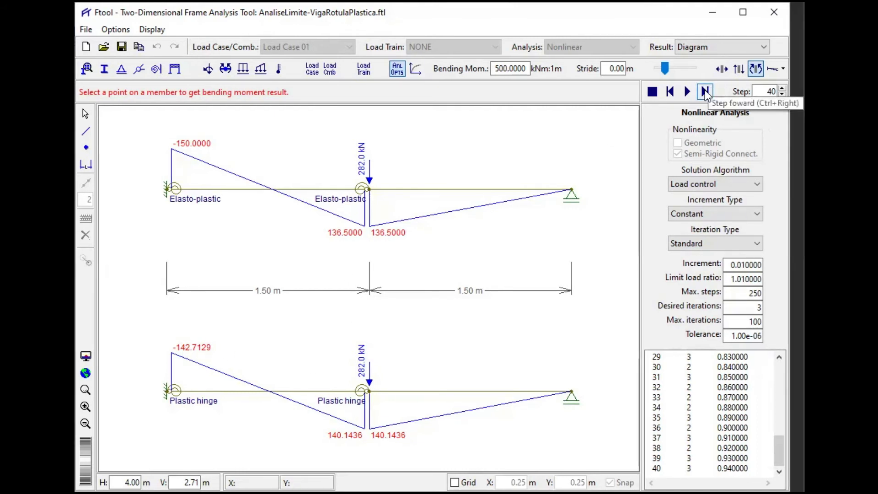
pyautogui.click(704, 91)
pyautogui.click(705, 91)
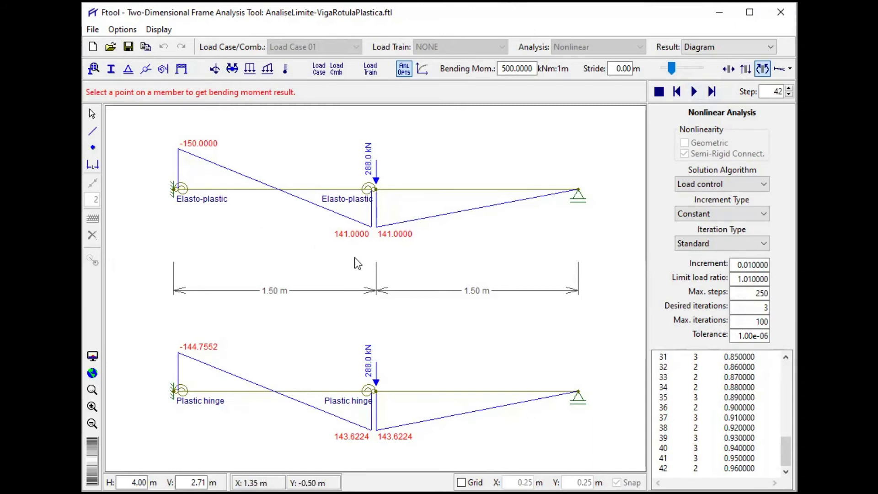
# - Reduce the load increment to 0.001 and run the nonlinear analysis continuously until it stops
pyautogui.click(748, 264)
pyautogui.write('0')
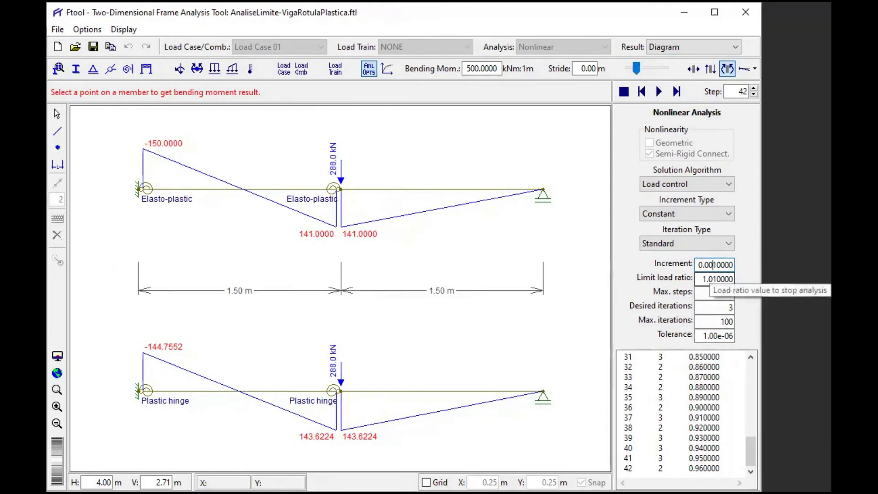
pyautogui.press('Return')
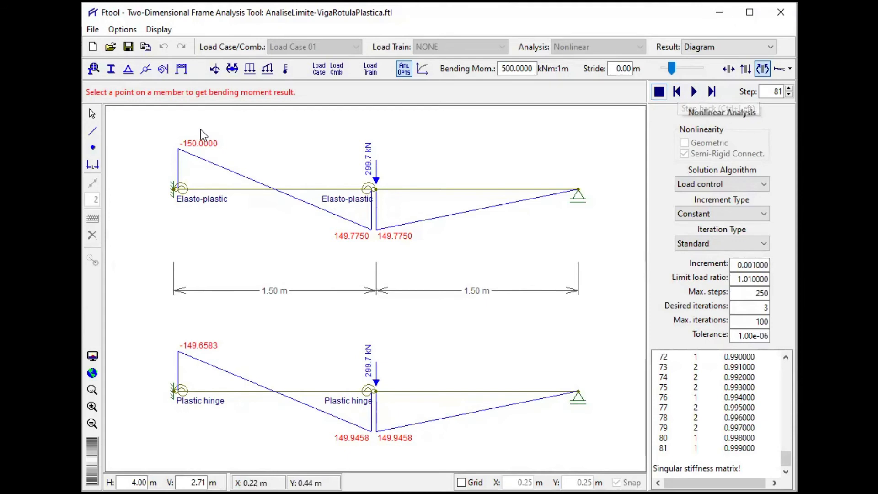
# - Reset the nonlinear analysis to the unloaded start and set the load increment to 0.1
pyautogui.click(659, 92)
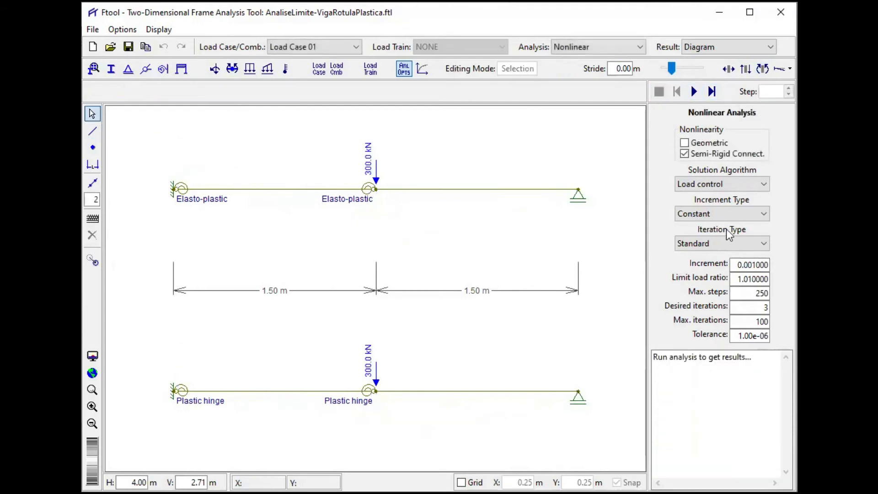
pyautogui.click(752, 267)
pyautogui.press('BackSpace')
pyautogui.press('BackSpace')
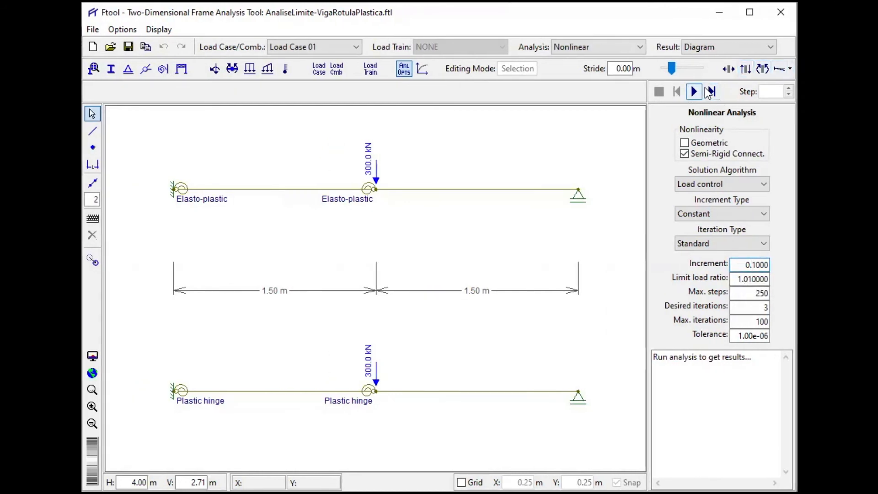
# - Advance the nonlinear analysis to step 8 at a load ratio of 0.8, displaying the bending moment diagrams of both beams
pyautogui.click(711, 93)
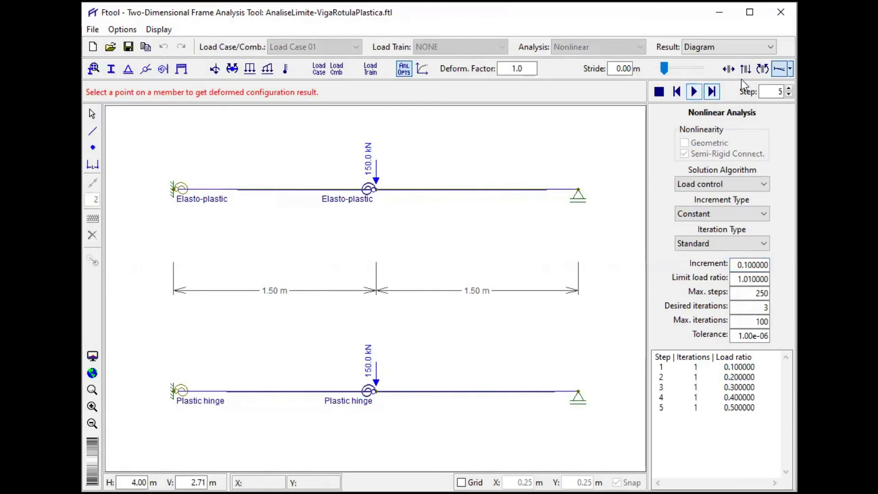
pyautogui.click(761, 70)
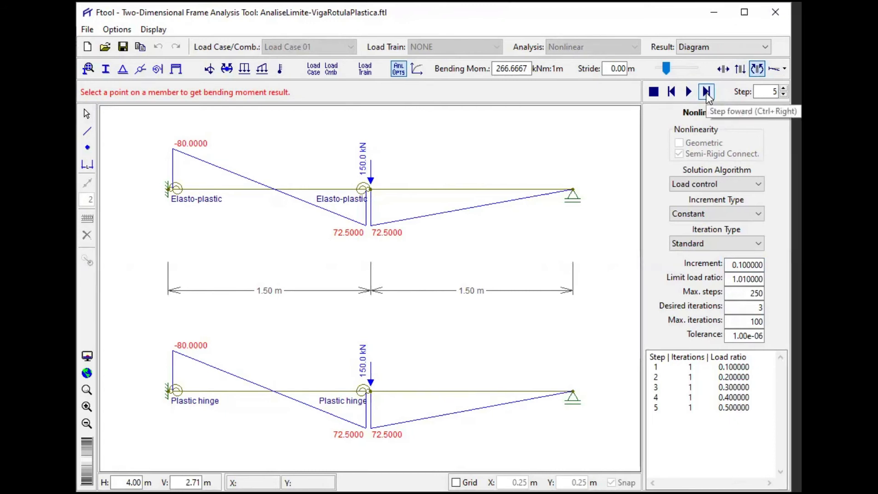
pyautogui.click(706, 93)
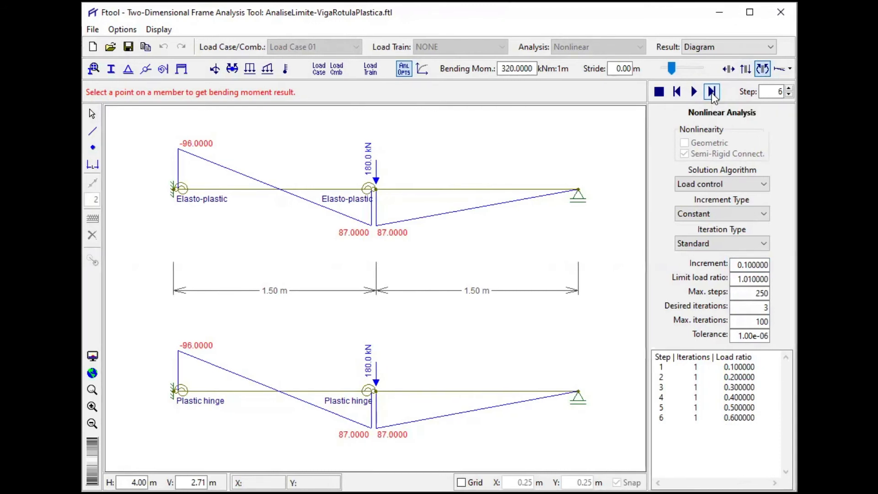
pyautogui.click(712, 93)
pyautogui.click(712, 93)
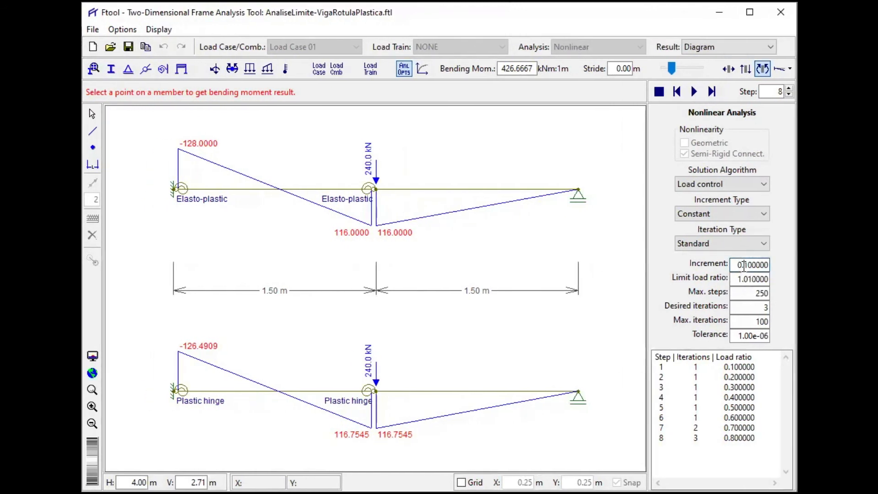
# - Set the load increment to 0.01 and advance the nonlinear analysis to step 24, at a load ratio of 0.96
pyautogui.click(706, 265)
pyautogui.write('0')
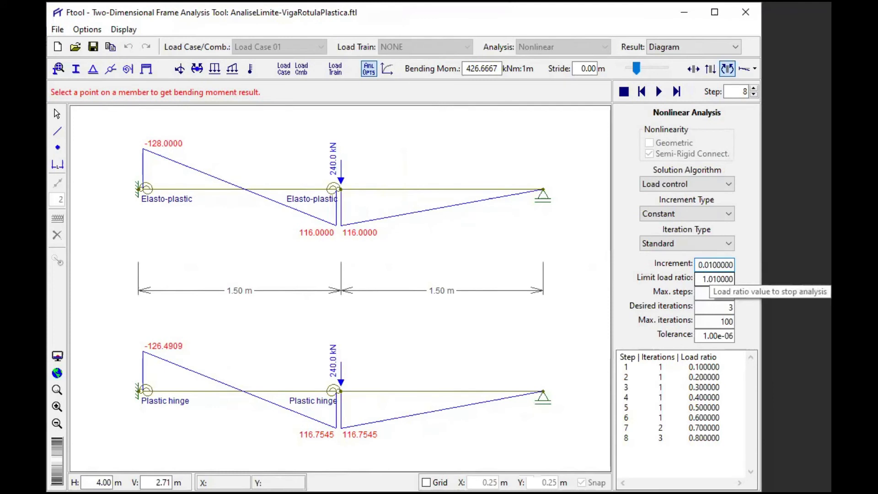
pyautogui.click(715, 90)
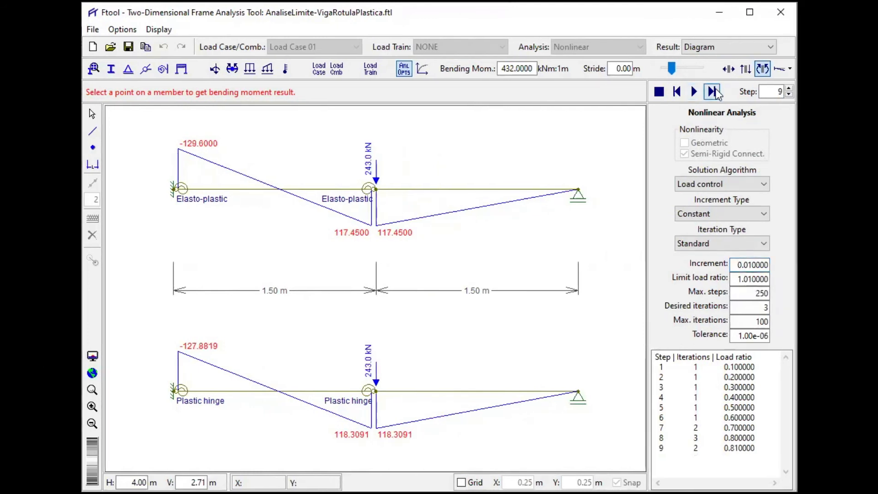
pyautogui.click(716, 90)
pyautogui.click(716, 91)
pyautogui.click(716, 90)
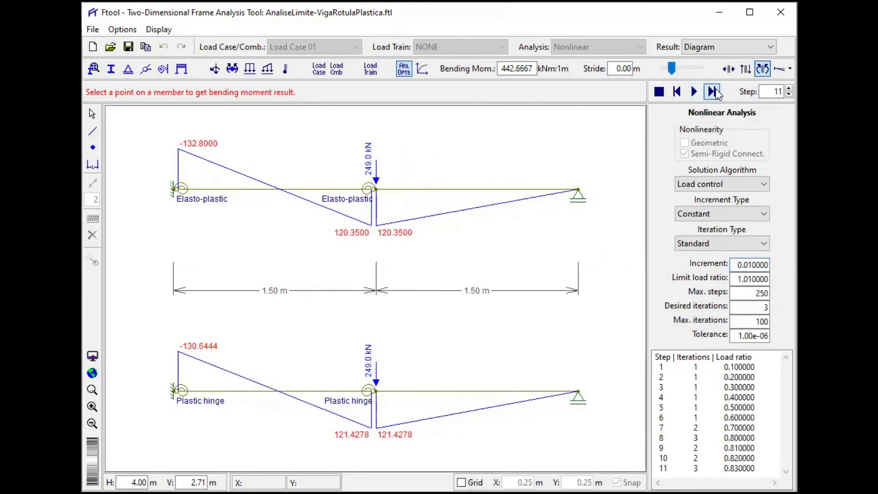
pyautogui.click(715, 90)
pyautogui.click(713, 91)
pyautogui.click(713, 91)
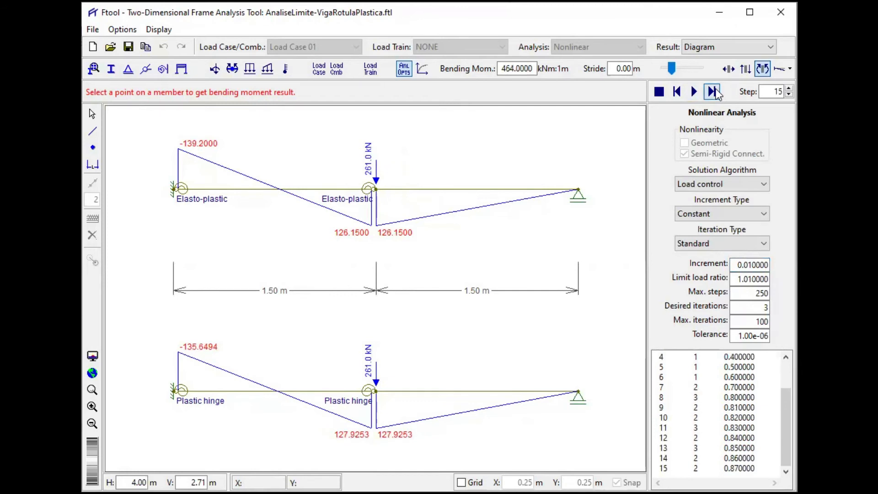
pyautogui.click(713, 91)
pyautogui.click(714, 91)
pyautogui.click(713, 91)
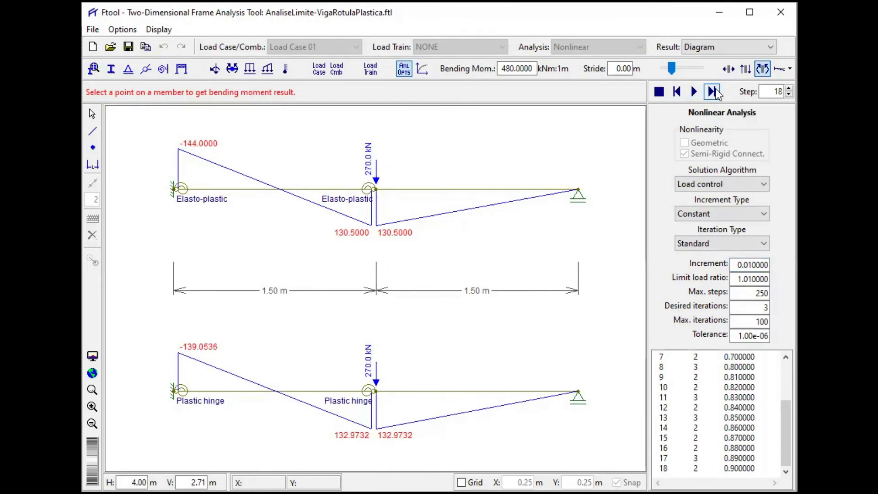
pyautogui.click(713, 91)
pyautogui.click(713, 91)
pyautogui.click(713, 91)
pyautogui.click(713, 91)
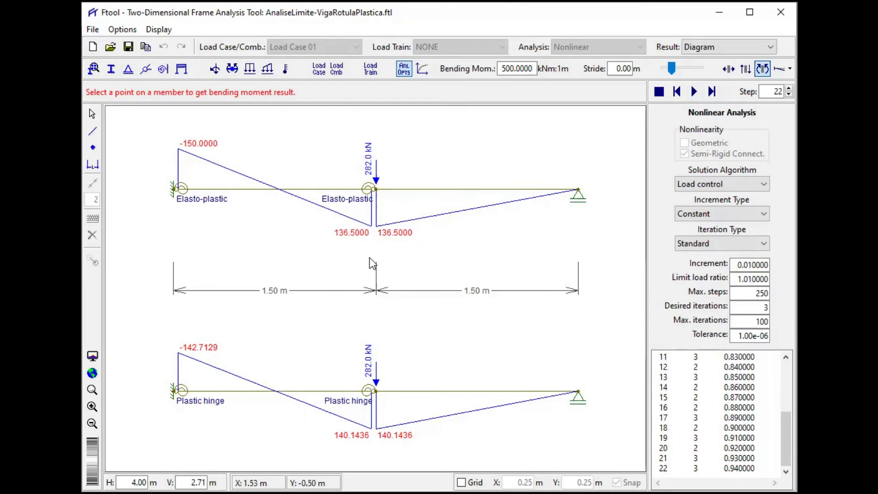
pyautogui.click(712, 91)
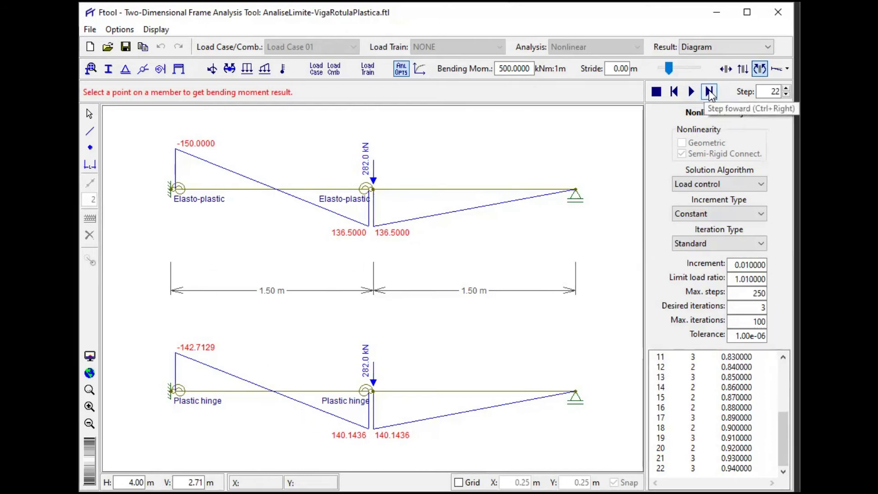
pyautogui.click(712, 91)
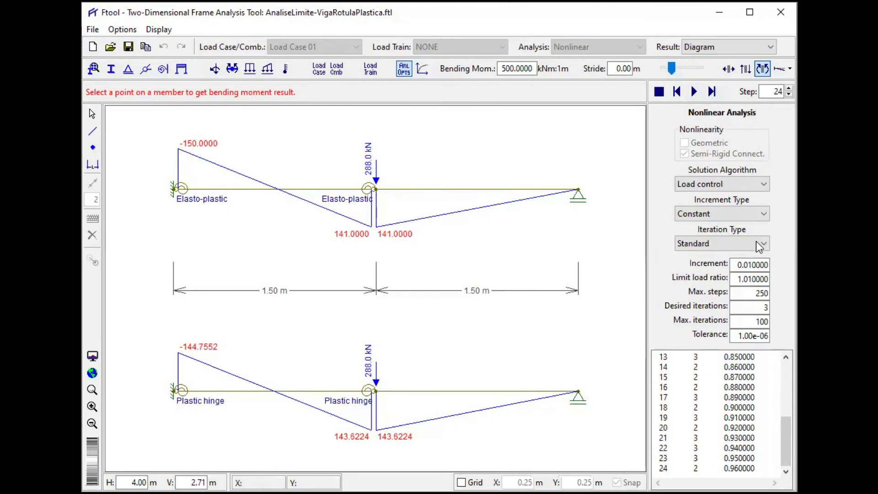
# - Refine the load increment to 0.001 and advance the nonlinear analysis one increment at a time to step 42, comparing both beams' moments
pyautogui.click(745, 265)
pyautogui.write('0')
pyautogui.click(712, 278)
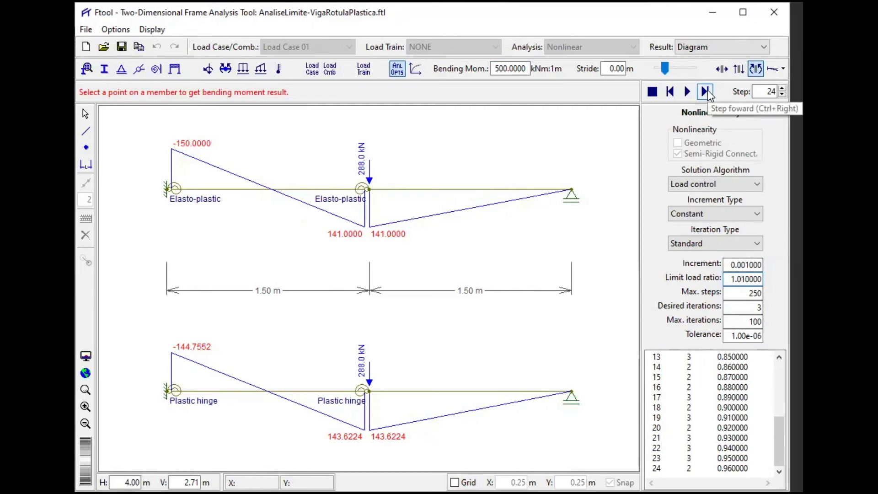
pyautogui.click(705, 91)
pyautogui.click(706, 91)
pyautogui.click(712, 91)
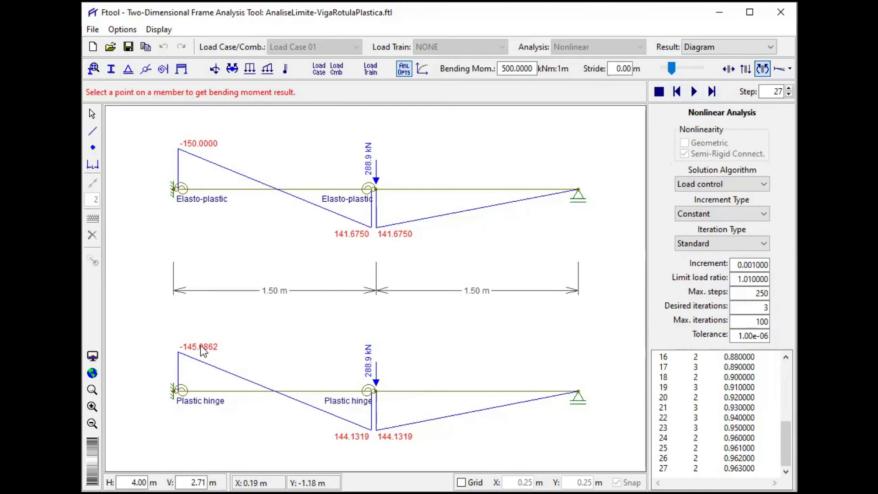
pyautogui.click(711, 92)
pyautogui.click(712, 91)
pyautogui.click(712, 91)
pyautogui.click(712, 91)
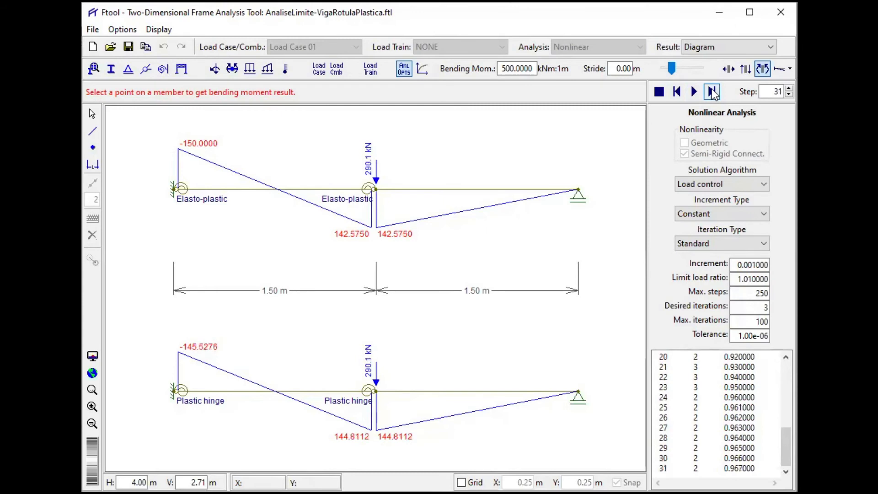
pyautogui.click(712, 91)
pyautogui.click(712, 92)
pyautogui.click(712, 91)
pyautogui.click(712, 91)
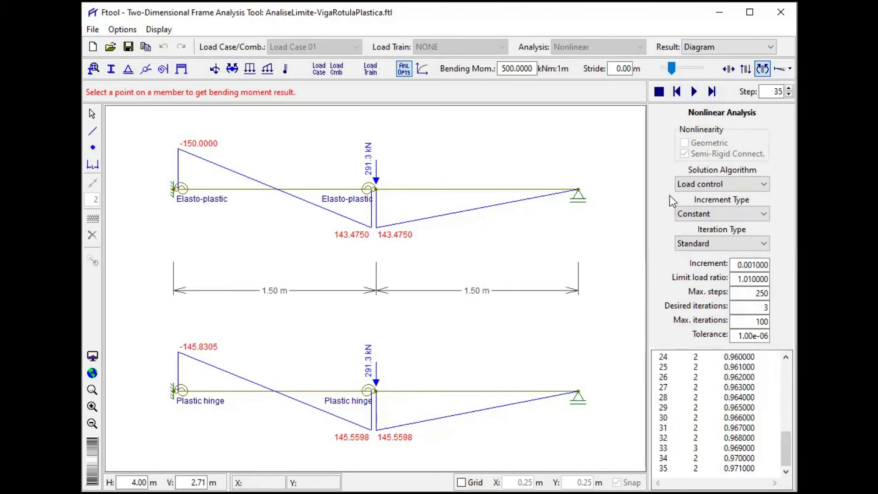
pyautogui.click(711, 91)
pyautogui.click(712, 91)
pyautogui.click(711, 91)
pyautogui.click(712, 92)
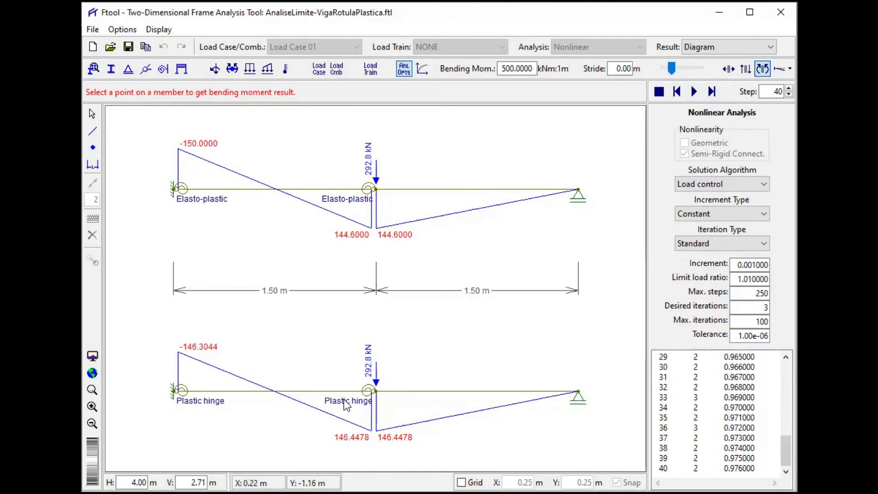
pyautogui.click(716, 95)
pyautogui.click(712, 92)
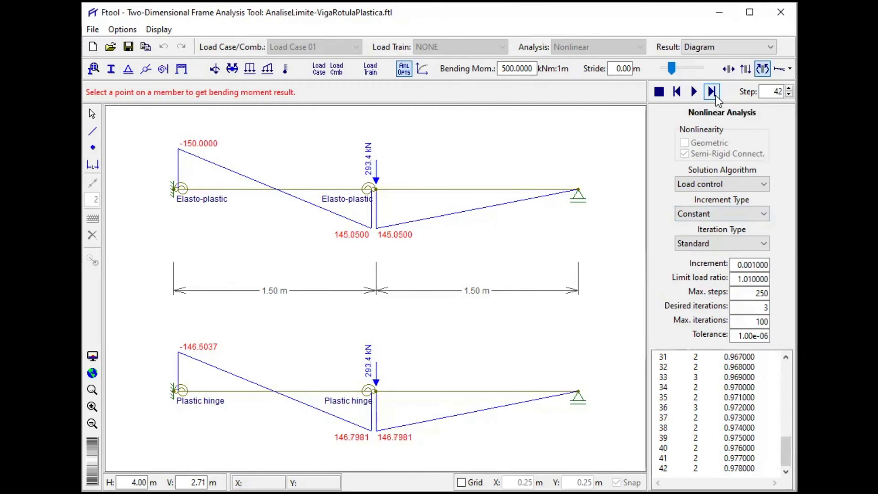
# - Advance the nonlinear analysis one increment at a time to step 56, at a load ratio of 0.992, following both beams' bending moments
pyautogui.click(715, 97)
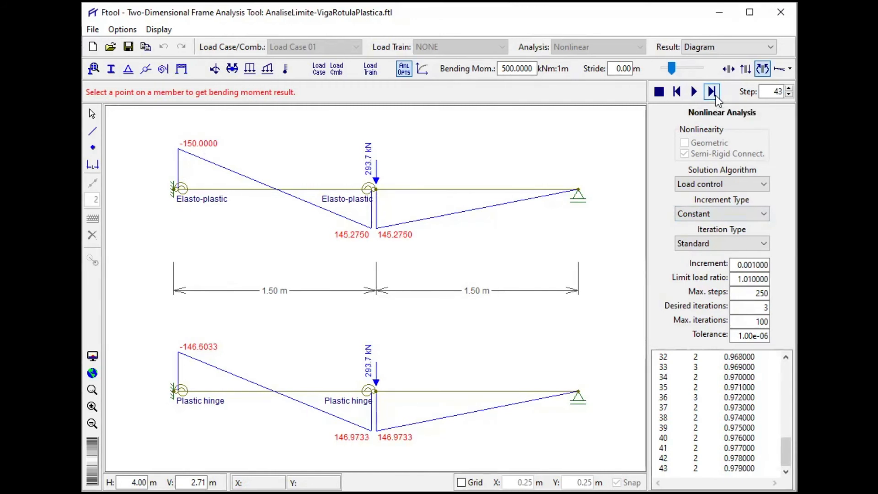
pyautogui.click(716, 97)
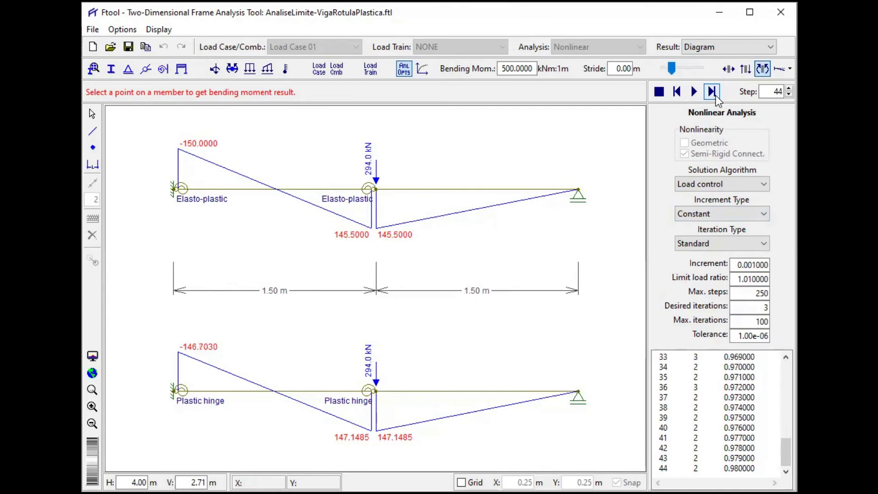
pyautogui.click(716, 97)
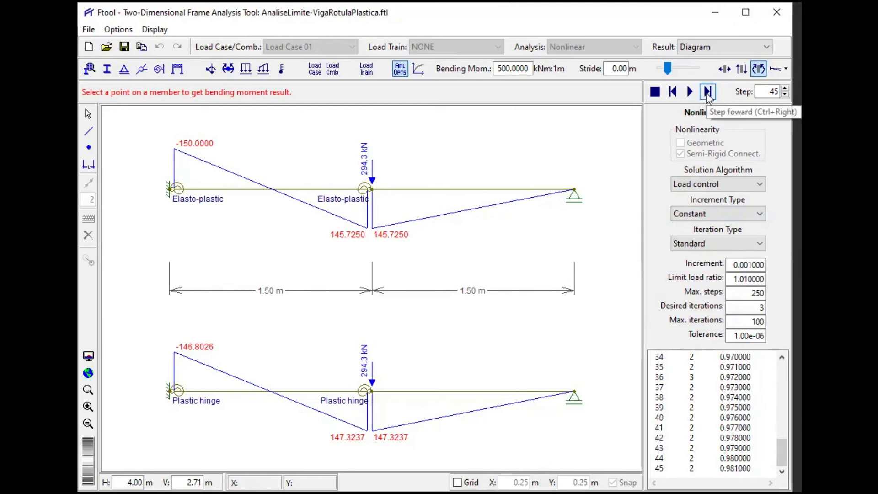
pyautogui.click(706, 92)
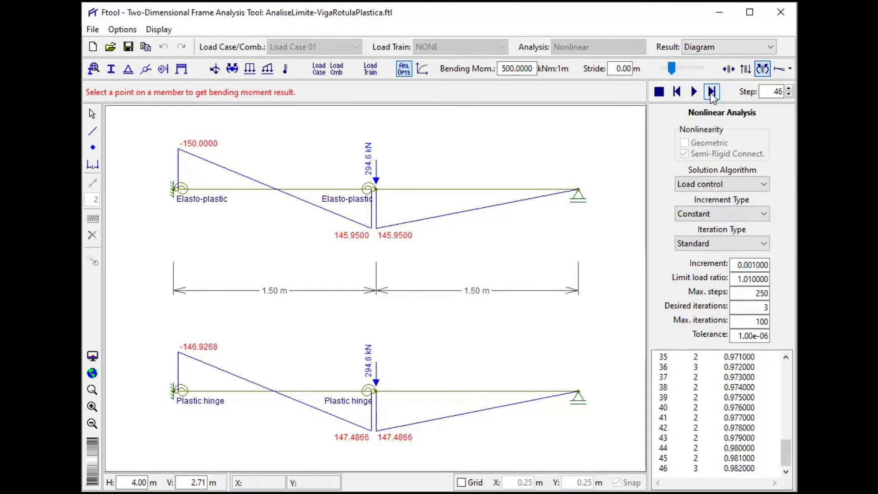
pyautogui.click(711, 93)
pyautogui.click(711, 93)
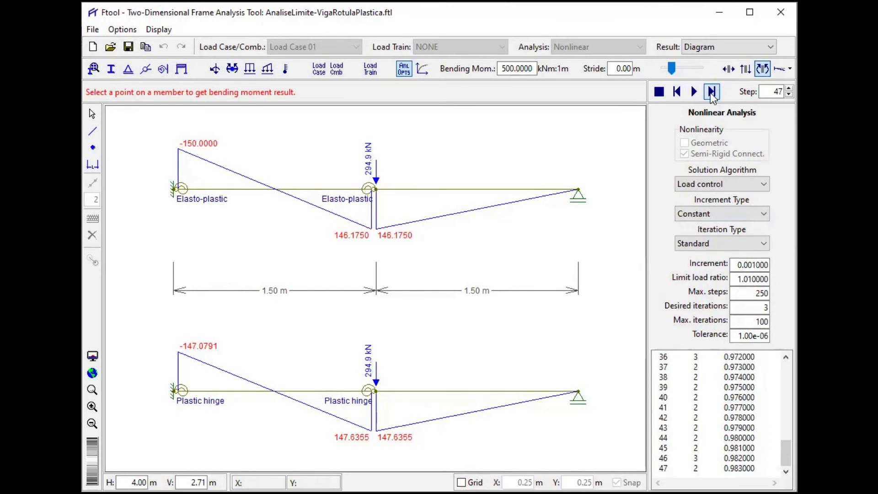
pyautogui.click(711, 93)
pyautogui.click(711, 93)
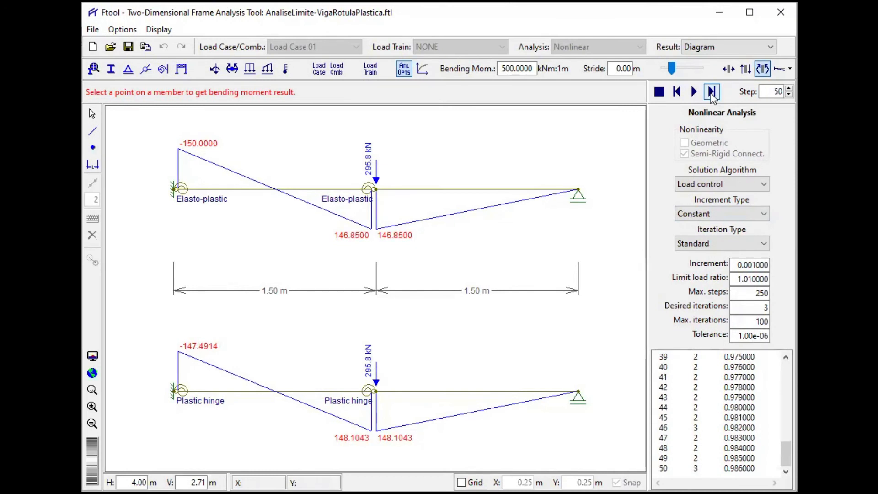
pyautogui.click(710, 93)
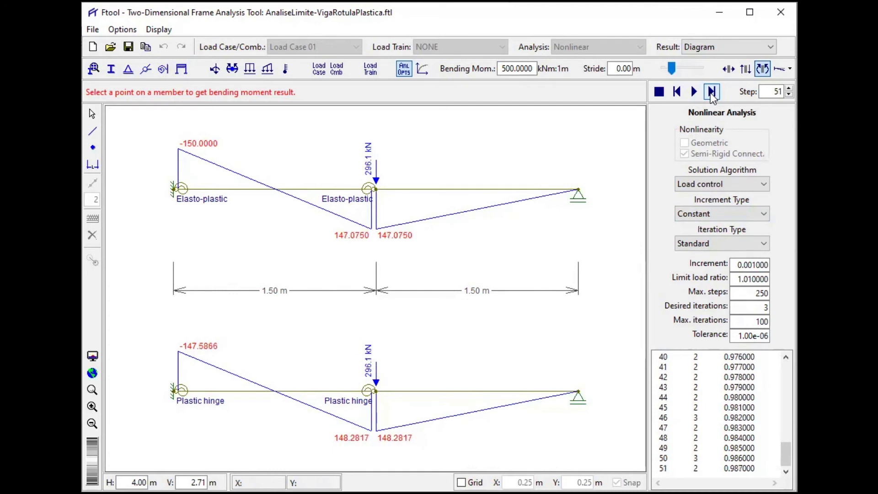
pyautogui.click(711, 93)
pyautogui.click(711, 93)
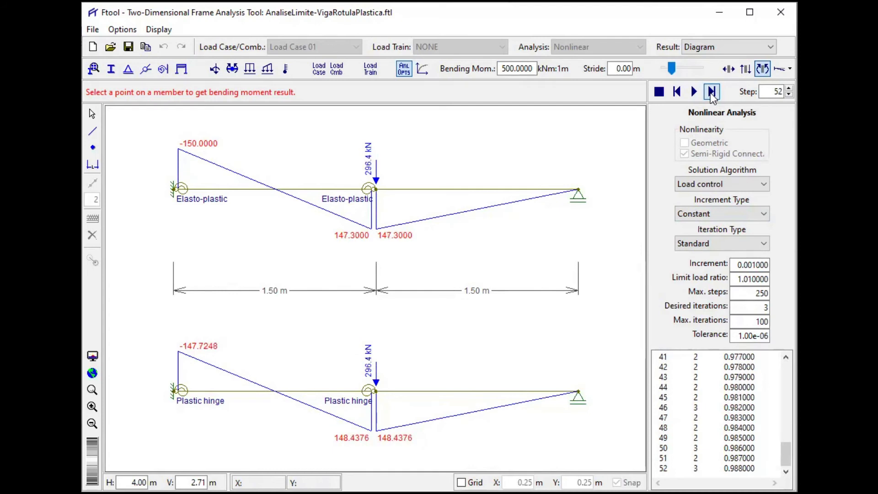
pyautogui.click(711, 93)
pyautogui.click(710, 93)
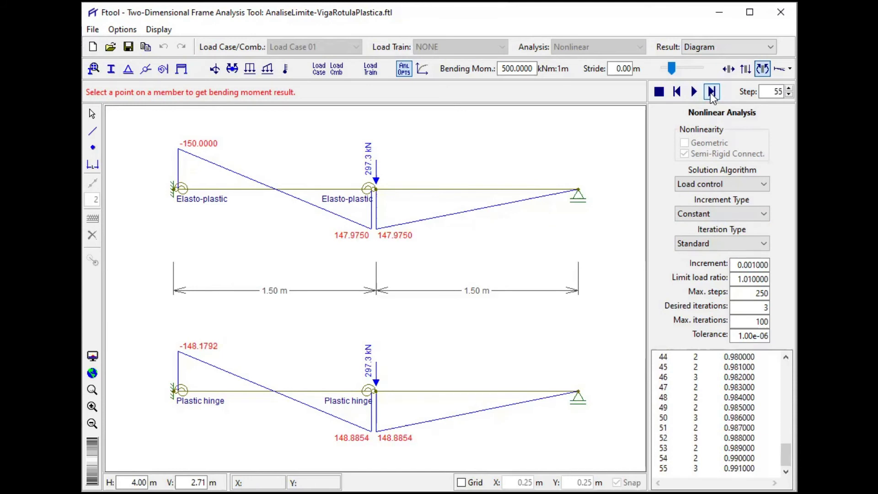
pyautogui.click(711, 92)
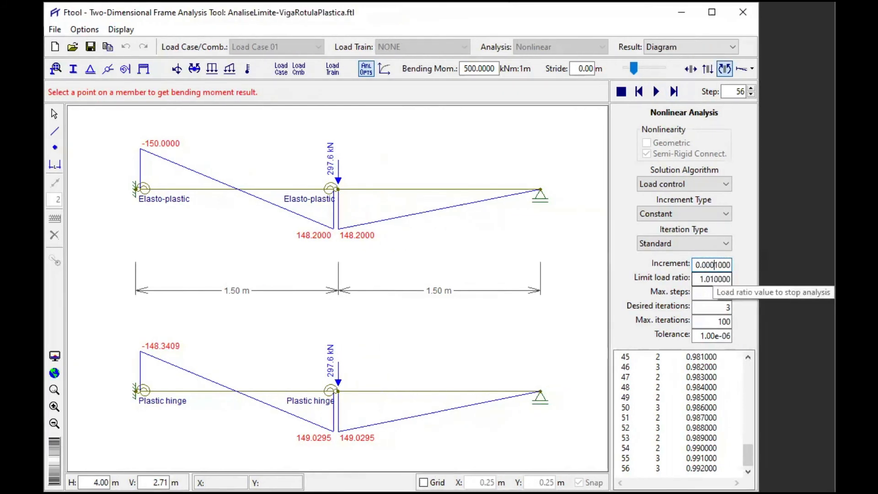
# - Refine the load increment to 0.0001 and advance the nonlinear analysis to step 66, at a load ratio of 0.993
pyautogui.click(703, 279)
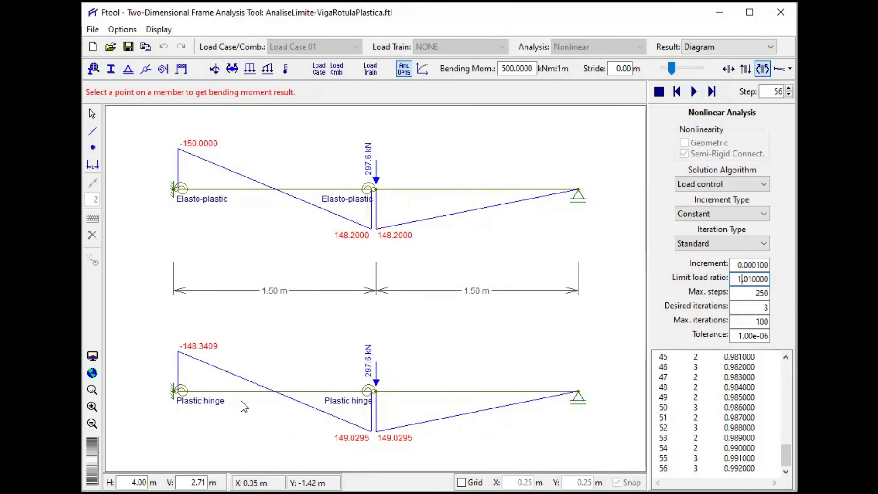
pyautogui.click(713, 90)
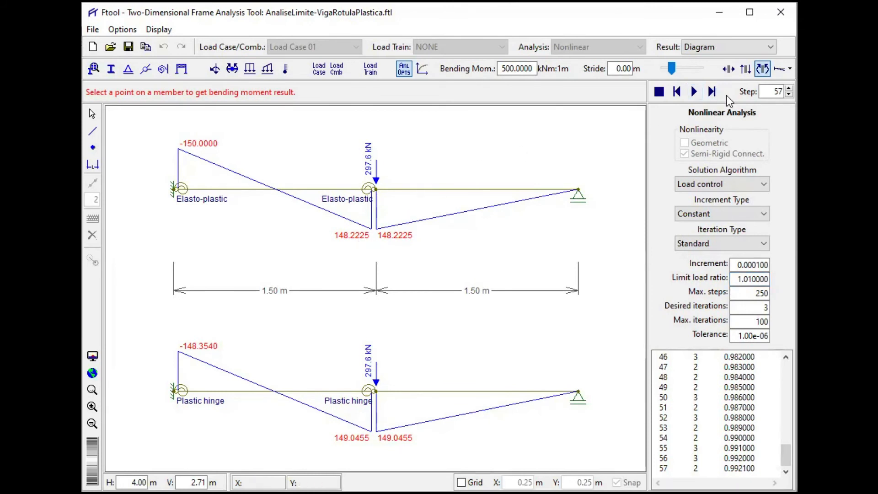
pyautogui.click(711, 96)
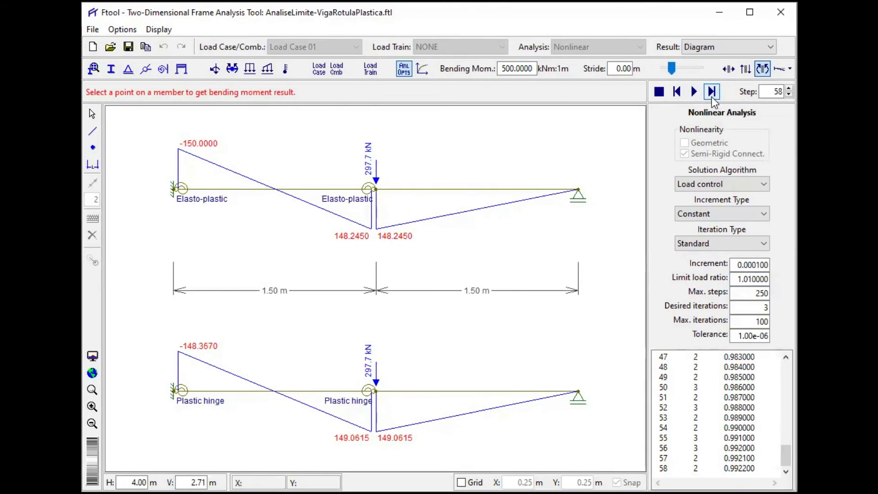
pyautogui.click(711, 96)
pyautogui.click(712, 96)
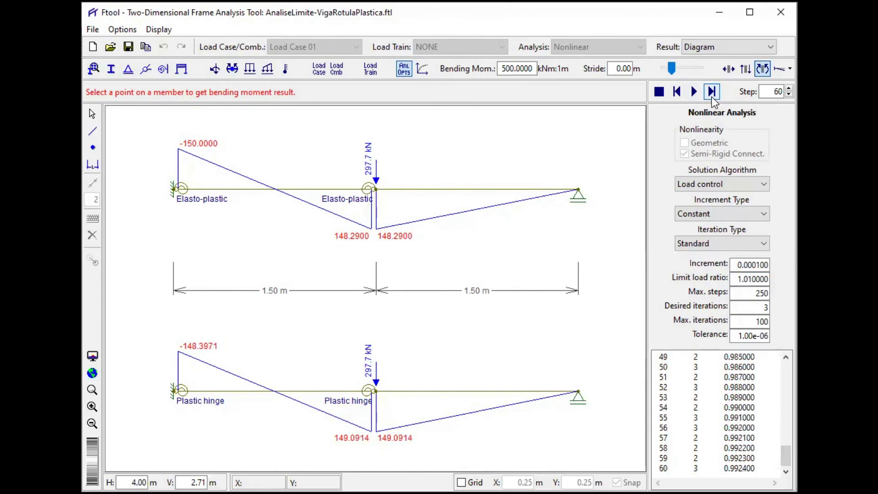
pyautogui.click(711, 96)
pyautogui.click(711, 97)
pyautogui.click(711, 97)
pyautogui.click(711, 97)
pyautogui.click(711, 96)
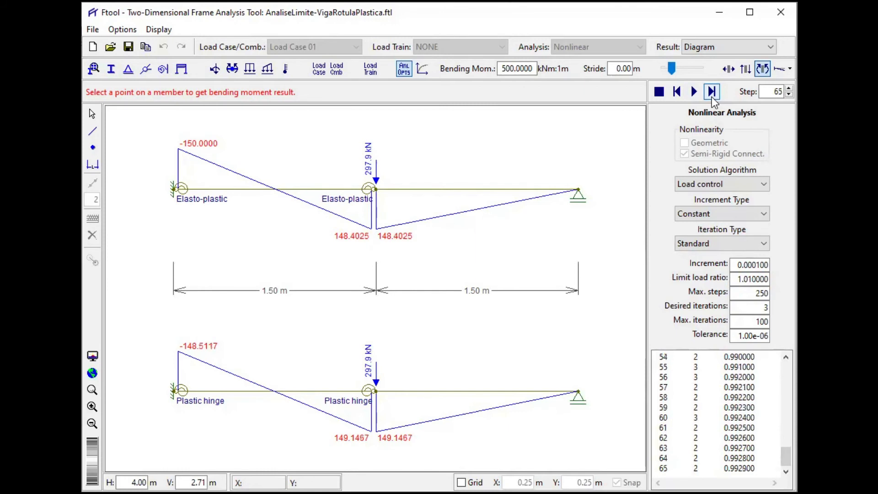
pyautogui.click(712, 97)
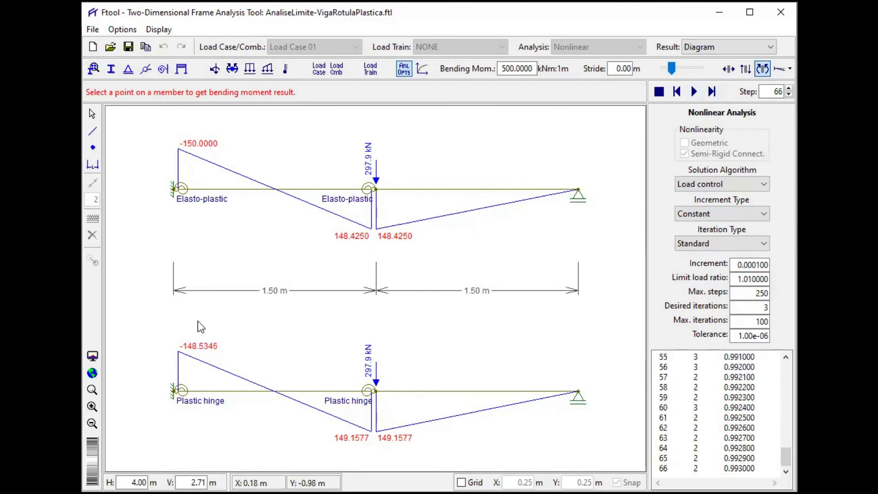
# - Continue the nonlinear analysis increment by increment to step 104, at a load ratio of 0.9968, comparing the moments at the fixed supports
pyautogui.click(712, 94)
pyautogui.click(712, 95)
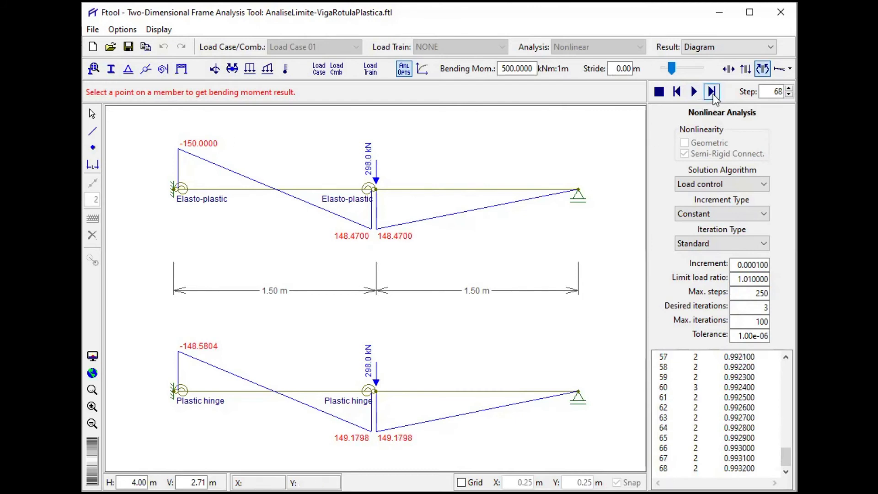
pyautogui.click(712, 94)
pyautogui.click(712, 94)
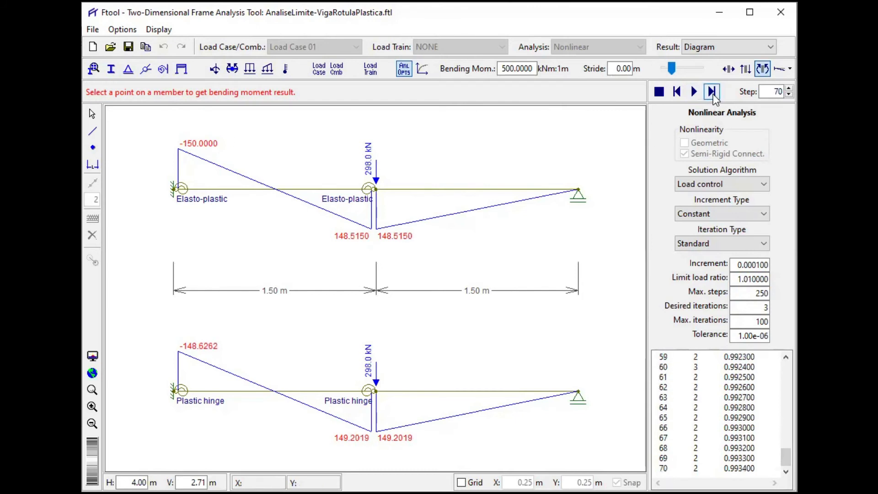
pyautogui.click(712, 94)
pyautogui.click(713, 94)
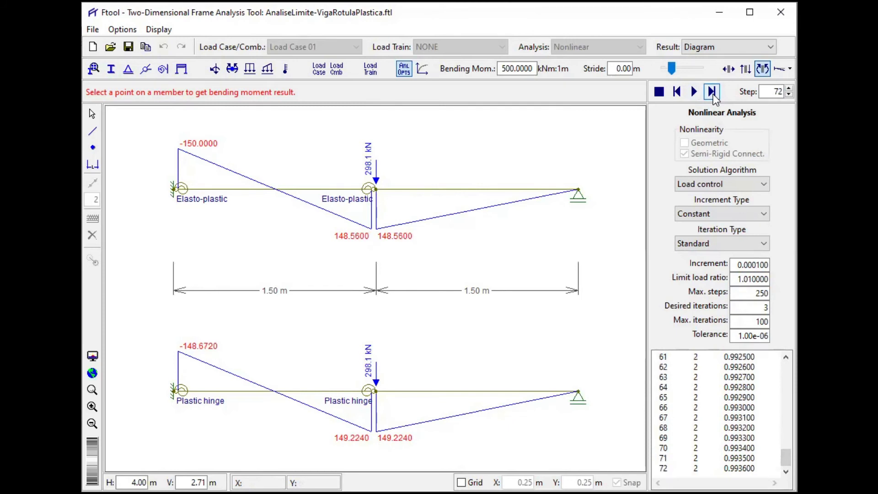
pyautogui.click(712, 94)
pyautogui.click(712, 94)
pyautogui.click(713, 94)
pyautogui.click(712, 94)
pyautogui.click(712, 94)
pyautogui.click(712, 94)
pyautogui.click(712, 95)
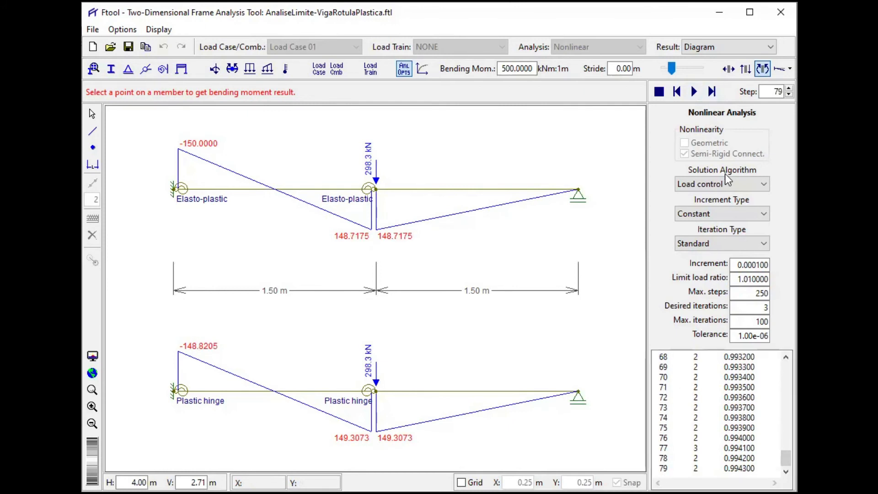
pyautogui.click(711, 93)
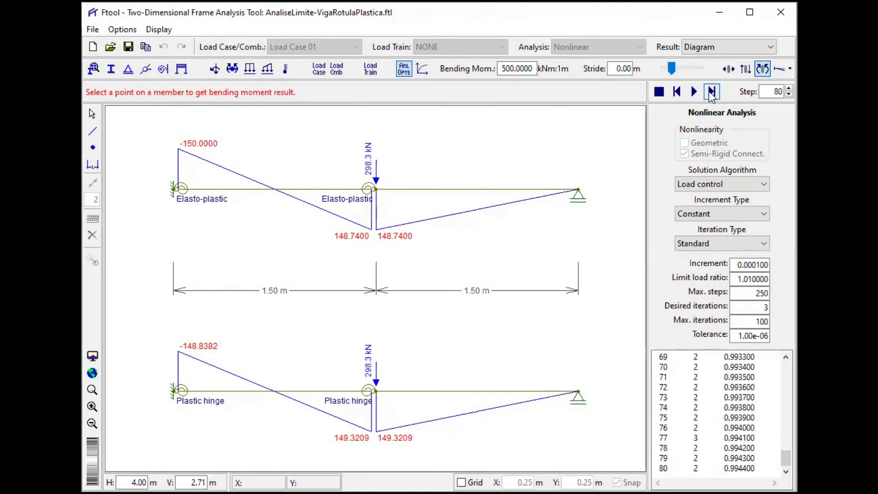
pyautogui.click(711, 92)
pyautogui.click(711, 92)
pyautogui.click(711, 92)
pyautogui.click(712, 92)
pyautogui.click(711, 92)
pyautogui.click(712, 93)
pyautogui.click(711, 92)
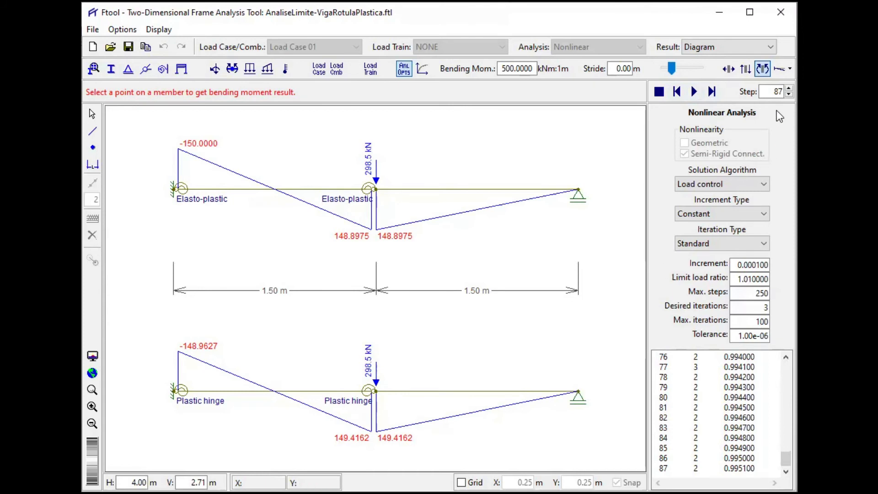
pyautogui.click(712, 92)
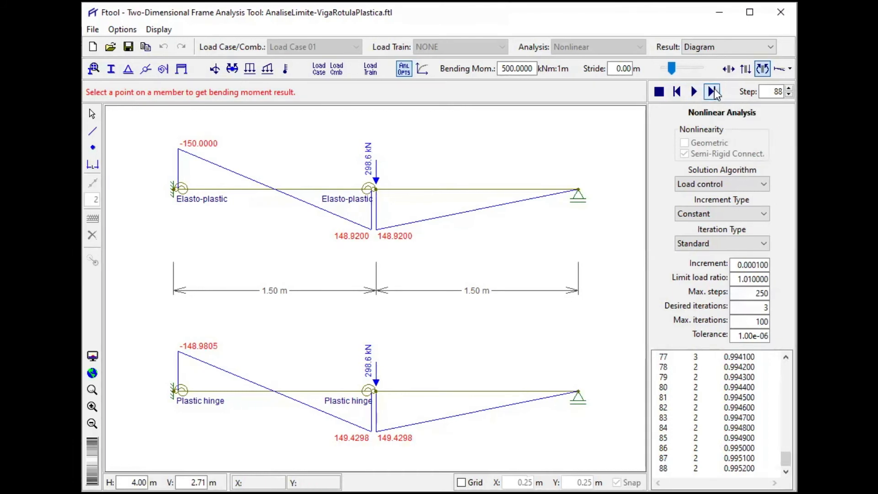
pyautogui.click(713, 92)
pyautogui.click(714, 92)
pyautogui.click(713, 92)
pyautogui.click(714, 92)
pyautogui.click(713, 92)
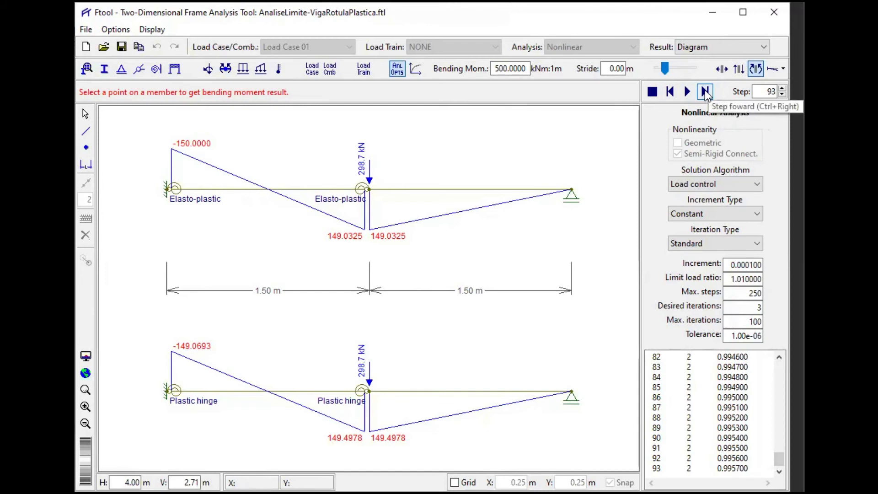
pyautogui.click(704, 92)
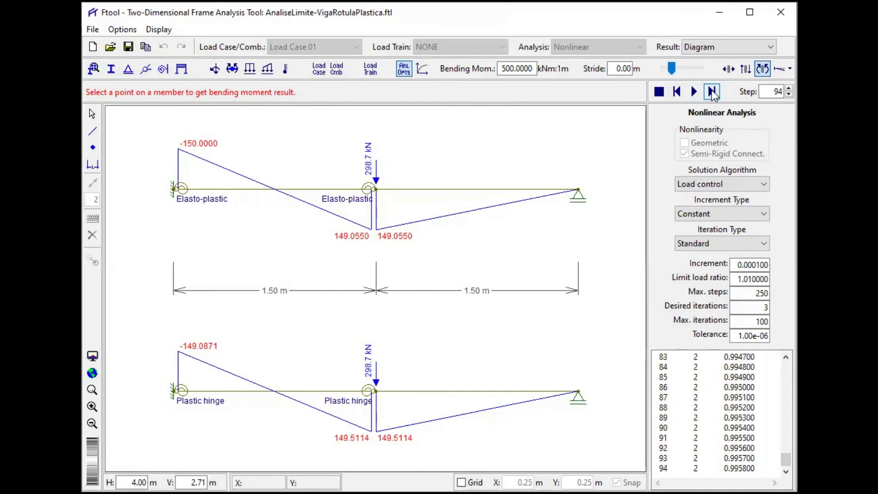
pyautogui.click(712, 92)
pyautogui.click(712, 91)
pyautogui.click(711, 92)
pyautogui.click(711, 91)
pyautogui.click(712, 91)
pyautogui.click(712, 91)
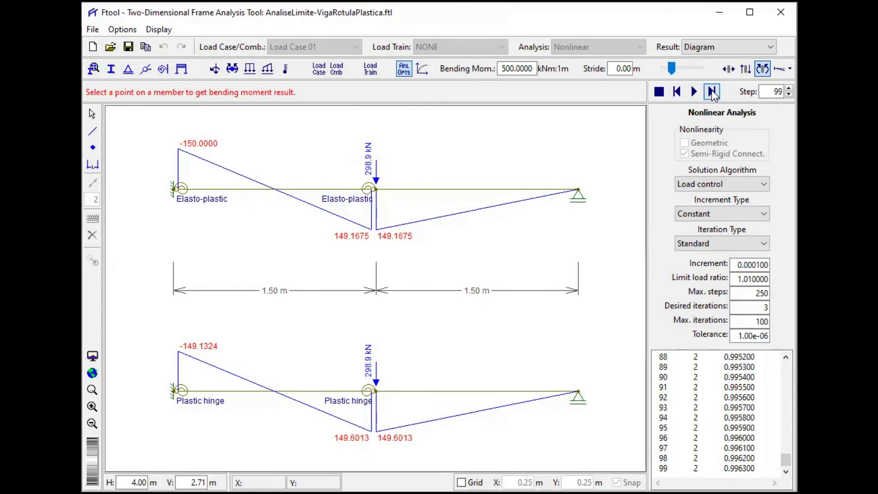
pyautogui.click(712, 92)
pyautogui.click(712, 91)
pyautogui.click(712, 92)
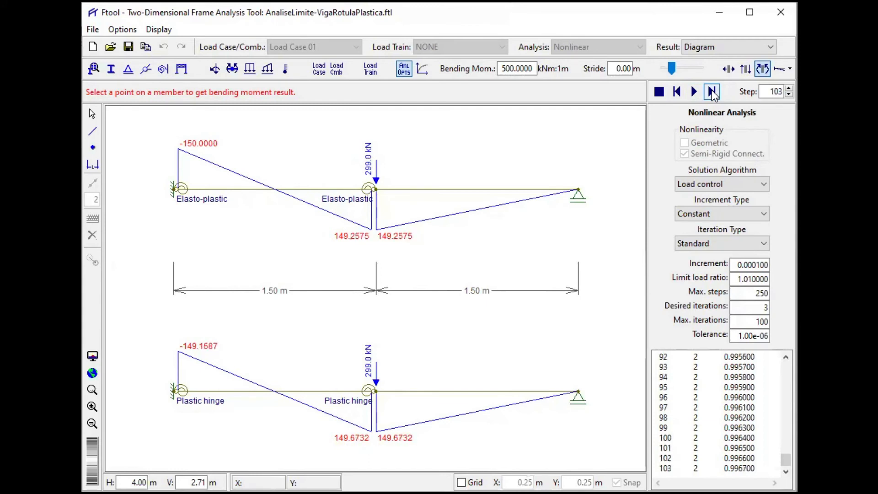
pyautogui.click(712, 92)
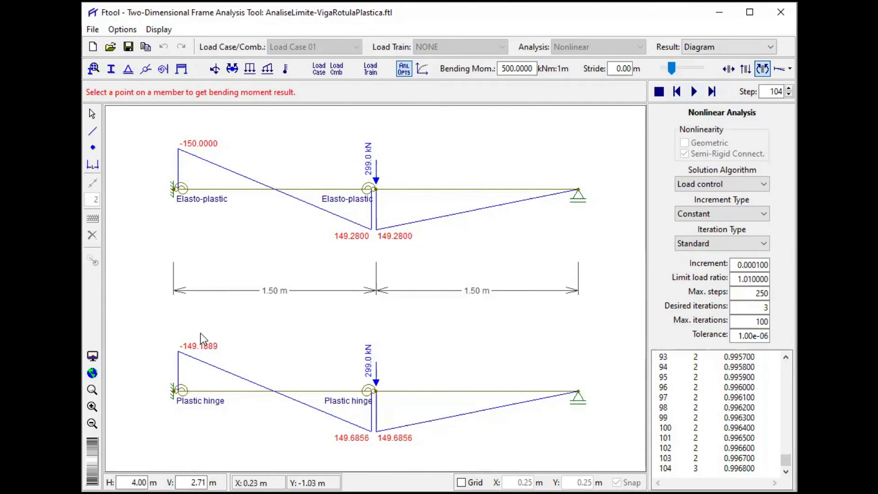
# - Advance the nonlinear analysis to step 130, at a load ratio of 0.9994, tracking the plastic hinge beam's midspan moment
pyautogui.click(713, 94)
pyautogui.click(713, 94)
pyautogui.click(713, 92)
pyautogui.click(712, 92)
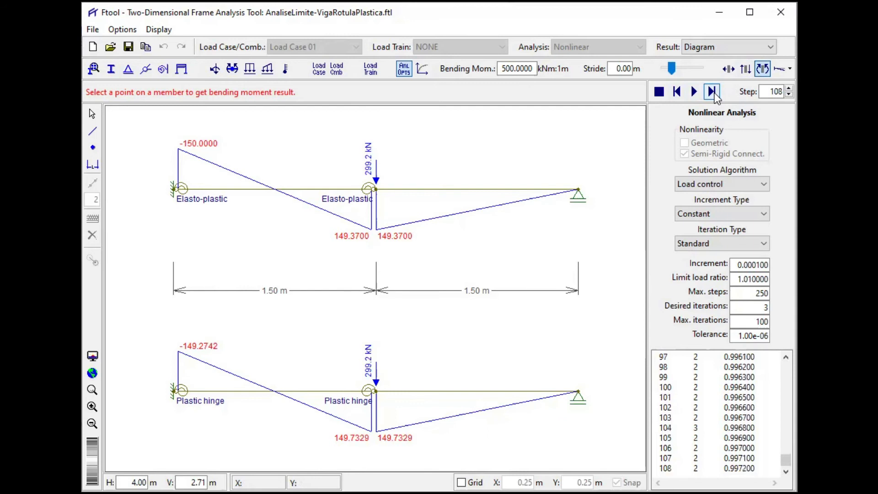
pyautogui.click(713, 94)
pyautogui.click(713, 94)
pyautogui.click(714, 93)
pyautogui.click(713, 93)
pyautogui.click(713, 93)
pyautogui.click(713, 93)
pyautogui.click(713, 93)
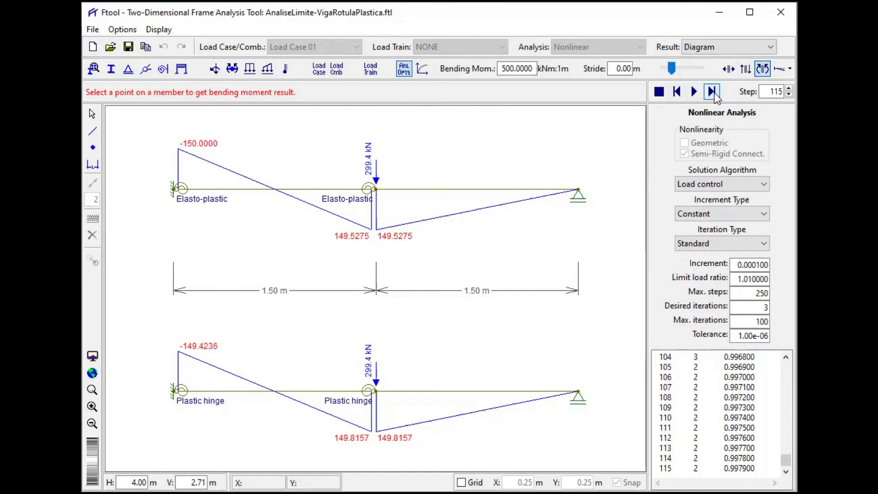
pyautogui.click(713, 93)
pyautogui.click(713, 92)
pyautogui.click(713, 93)
pyautogui.click(713, 93)
pyautogui.click(713, 93)
pyautogui.click(713, 92)
pyautogui.click(713, 93)
pyautogui.click(713, 93)
pyautogui.click(713, 92)
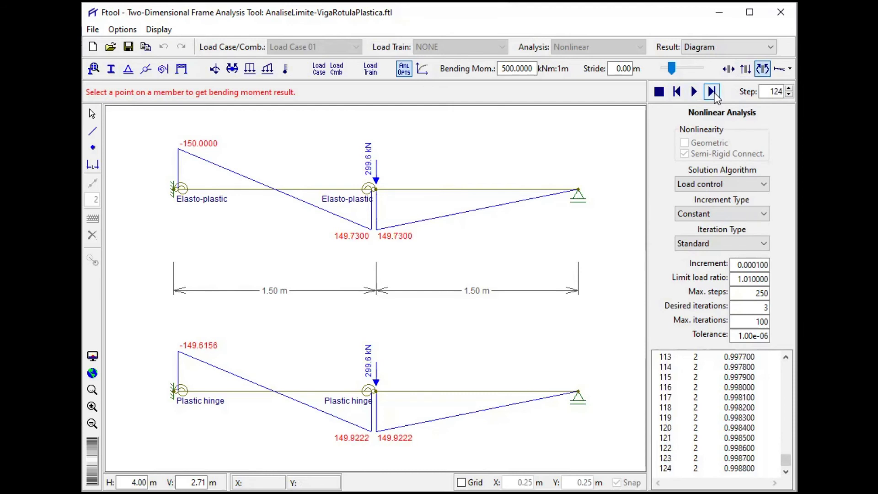
pyautogui.click(713, 92)
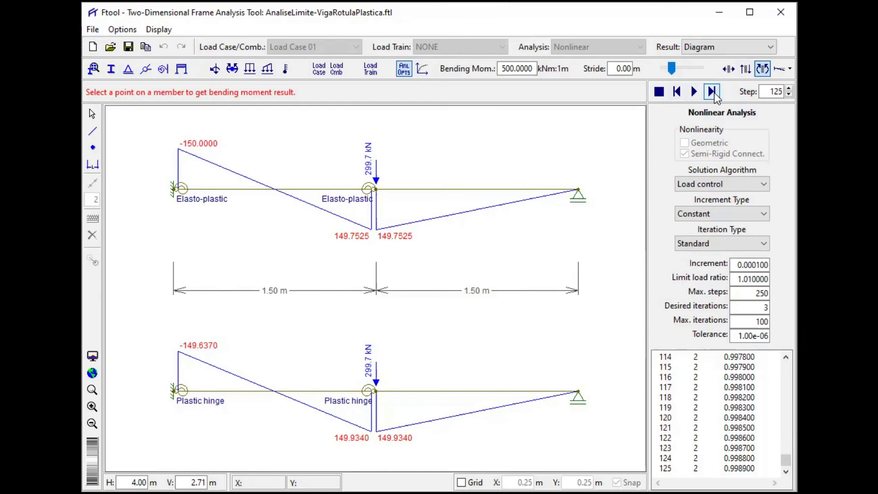
pyautogui.click(713, 92)
pyautogui.click(713, 93)
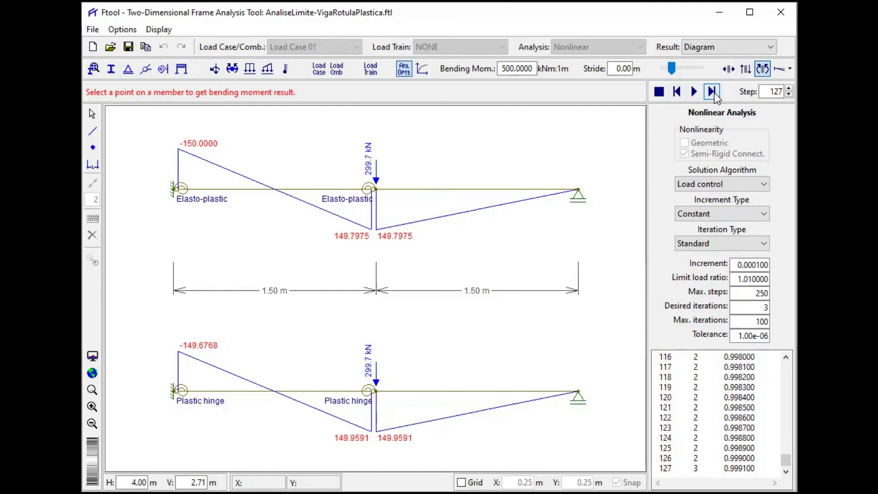
pyautogui.click(713, 93)
pyautogui.click(713, 93)
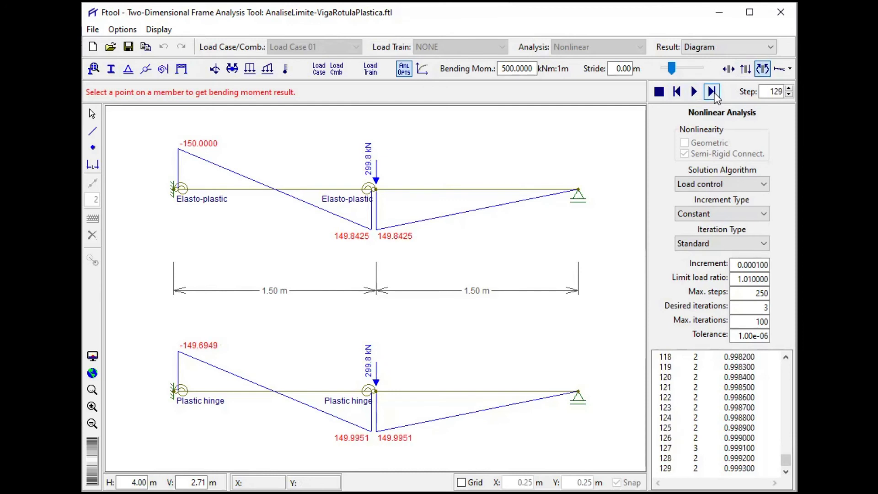
pyautogui.click(713, 93)
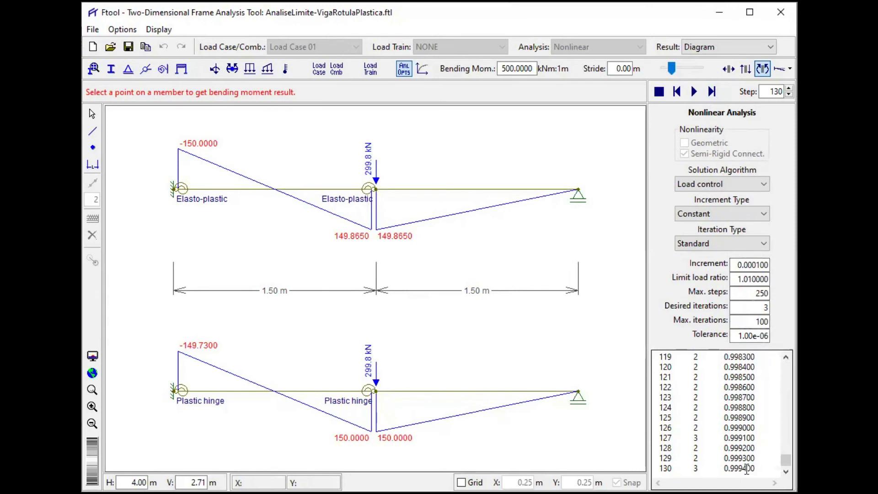
# - Advance the nonlinear analysis one increment at a time to step 136, at a load ratio of 1.0, and attempt one further increment
pyautogui.click(711, 93)
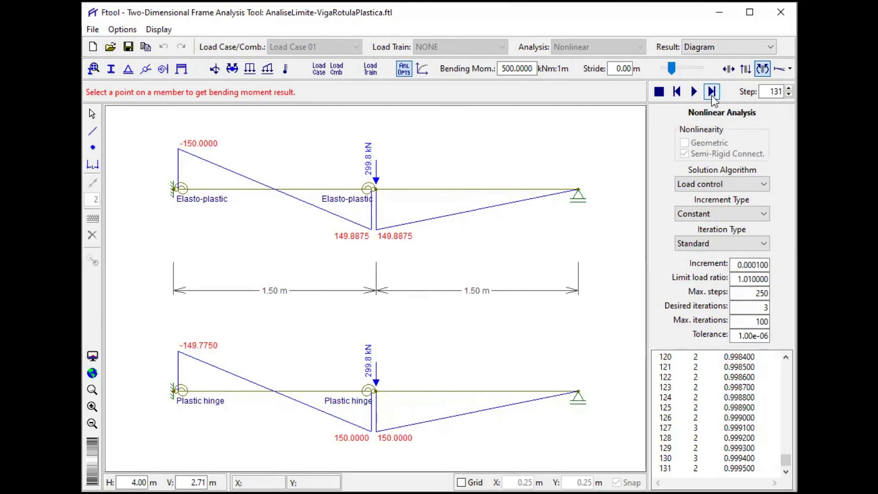
pyautogui.click(711, 93)
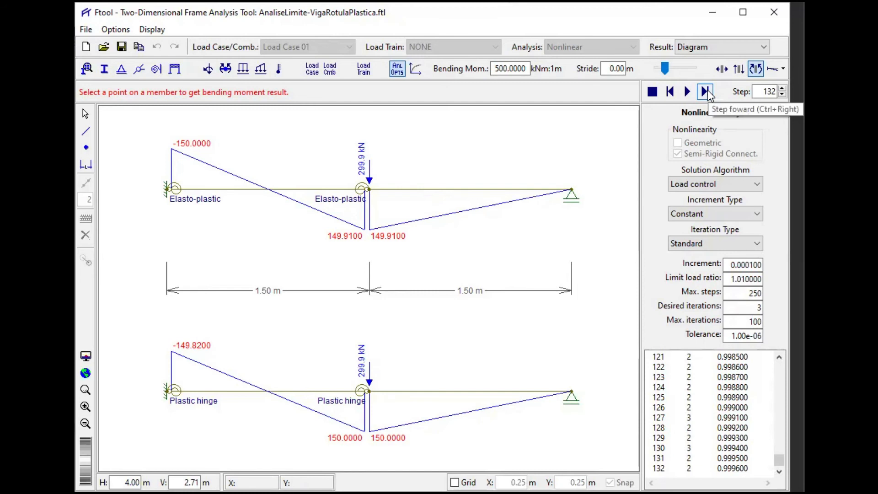
pyautogui.click(706, 92)
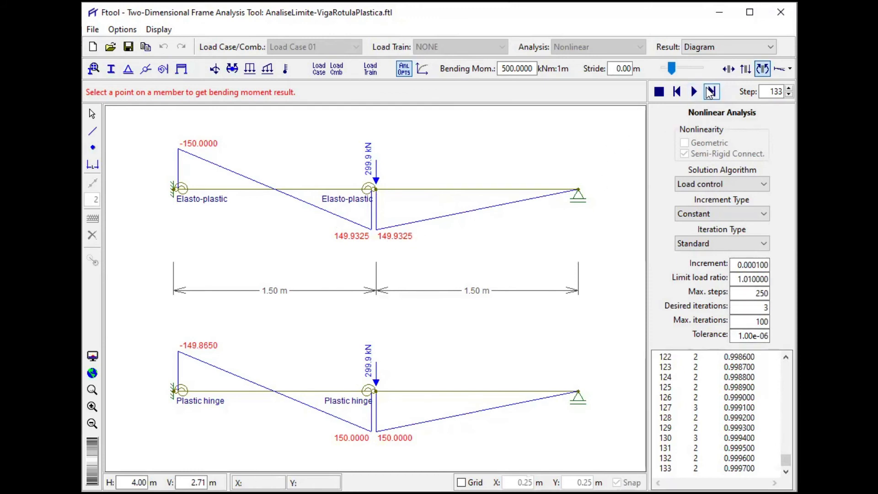
pyautogui.click(710, 91)
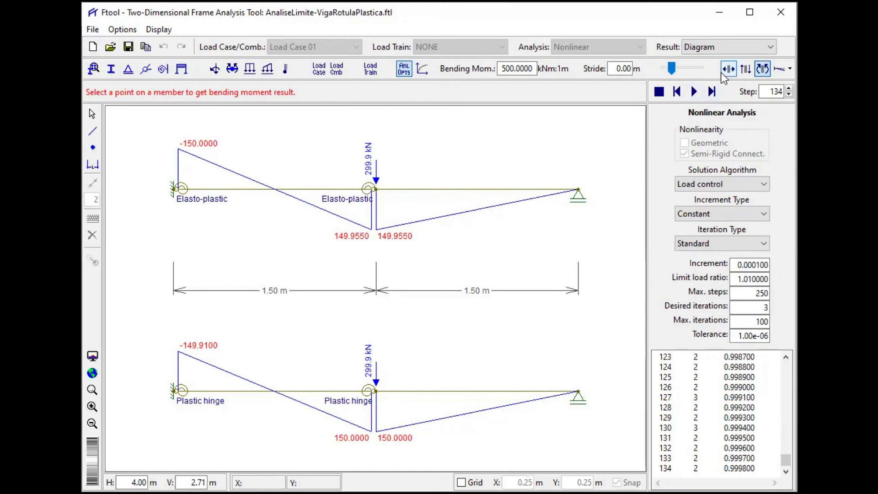
pyautogui.click(710, 91)
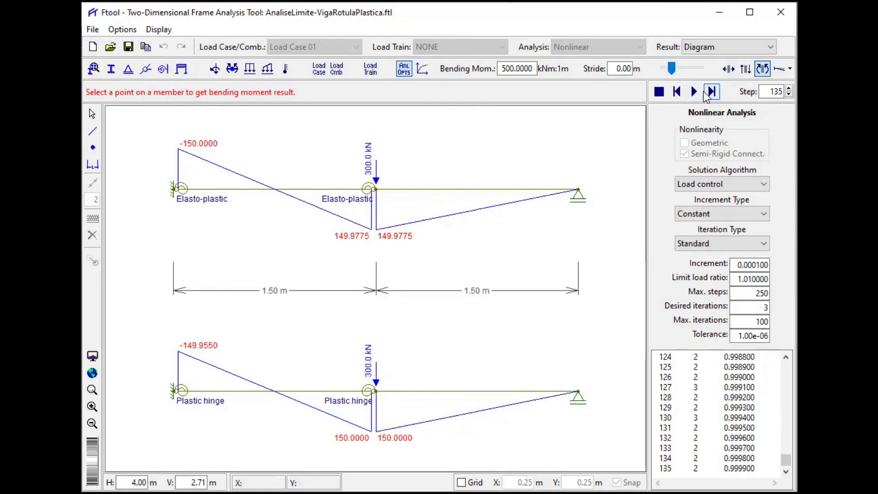
pyautogui.click(708, 91)
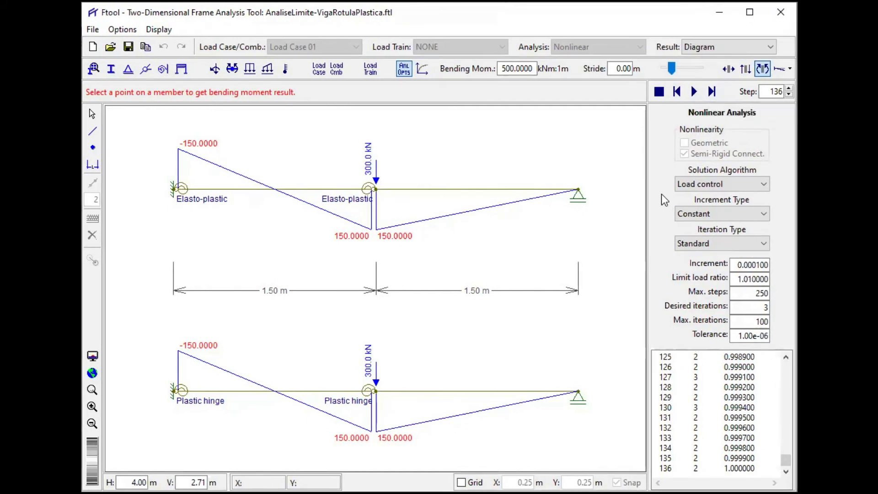
pyautogui.click(711, 92)
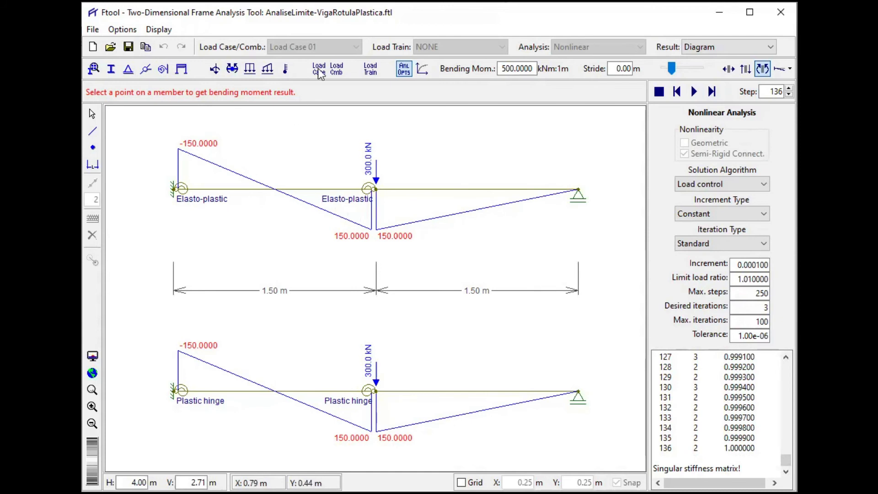
# - Start a new result graph labelled "Central displacement"
pyautogui.click(424, 70)
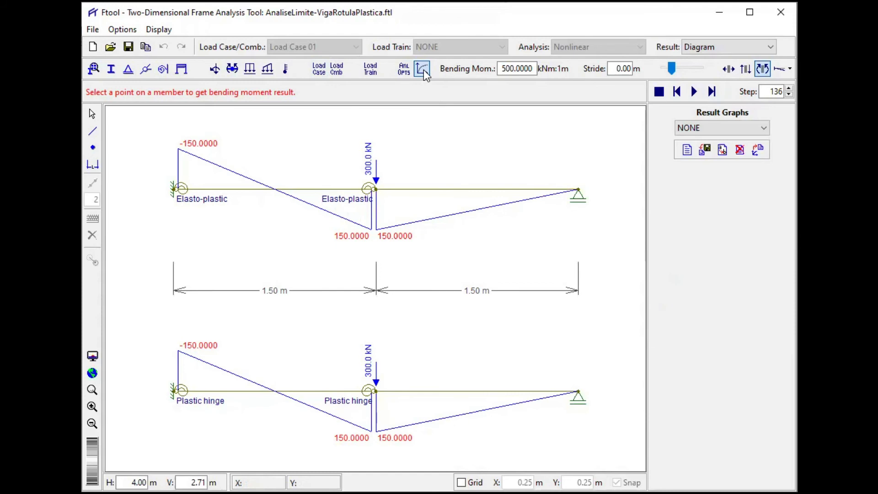
pyautogui.click(687, 150)
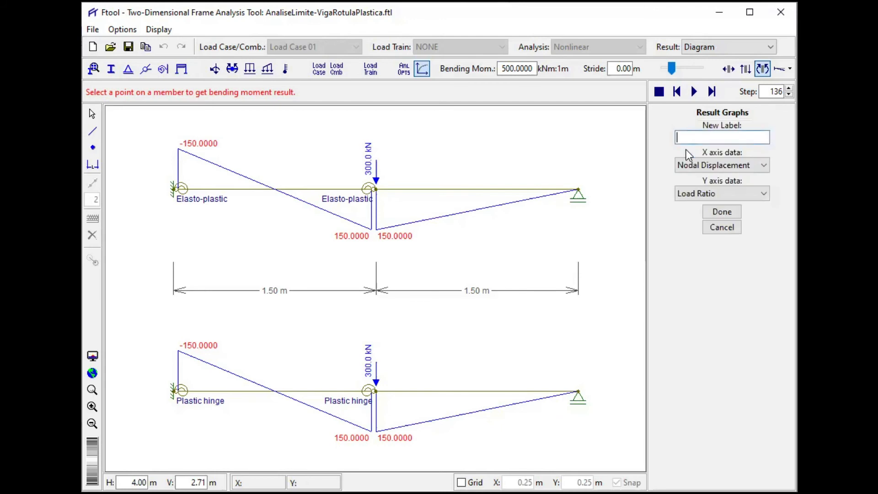
pyautogui.write('Di')
pyautogui.press('BackSpace')
pyautogui.press('BackSpace')
pyautogui.write('C')
pyautogui.write('entral displacement')
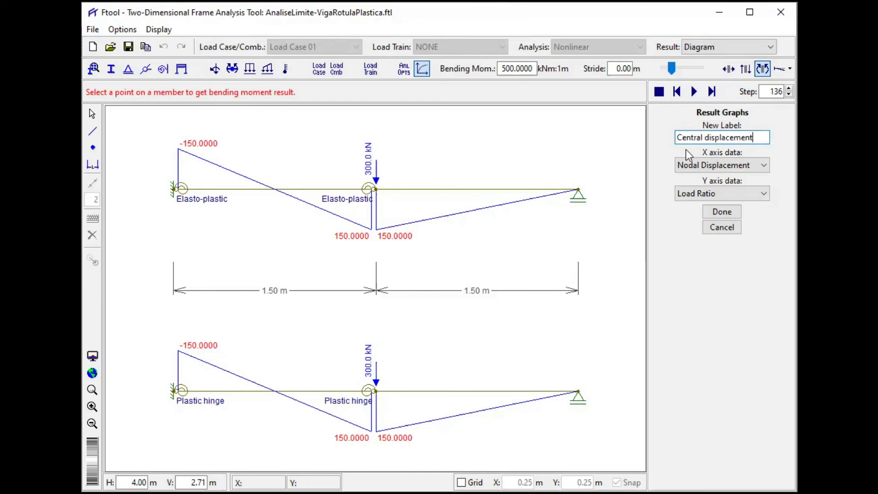
# - Create the graph with Load Ratio as X axis data and Nodal Displacement as Y axis data
pyautogui.click(741, 162)
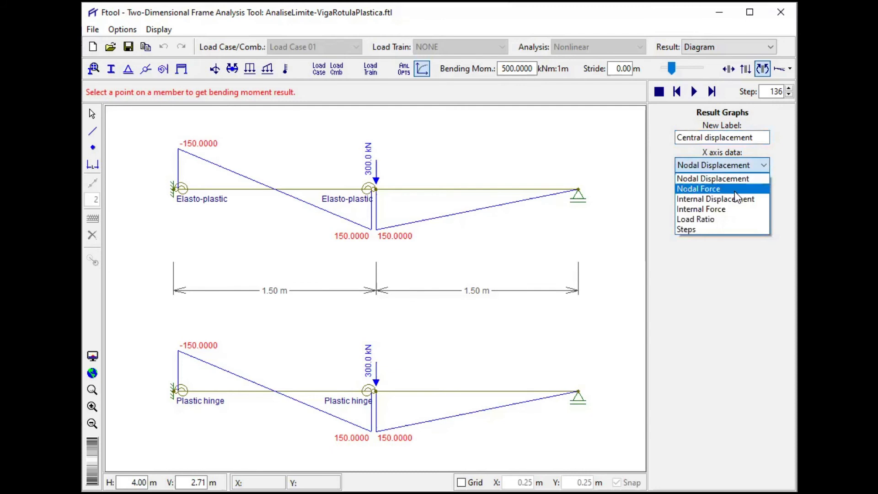
pyautogui.click(726, 217)
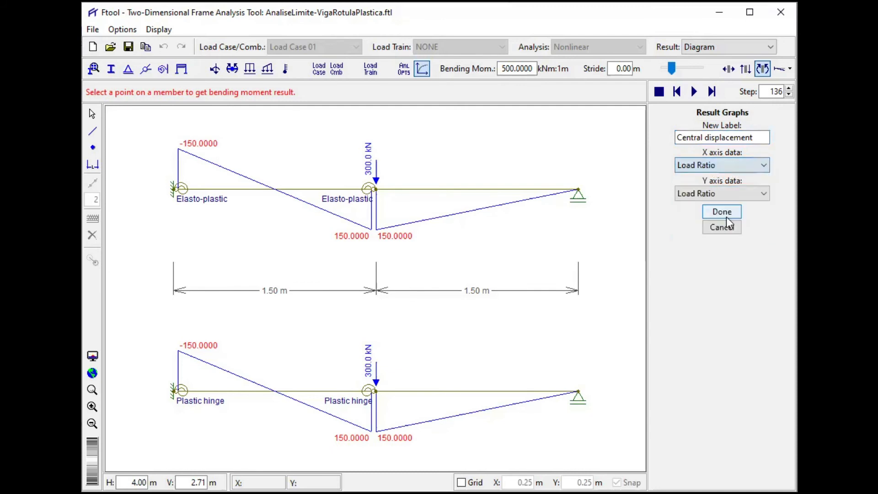
pyautogui.click(737, 193)
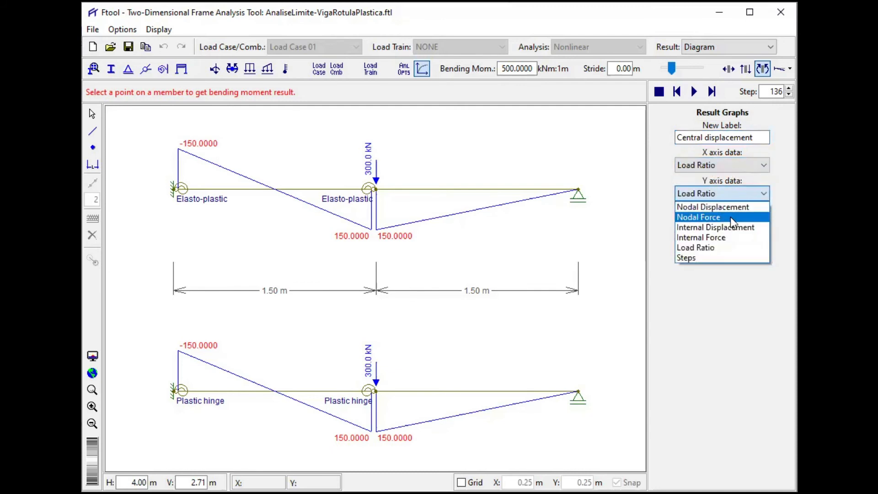
pyautogui.click(734, 207)
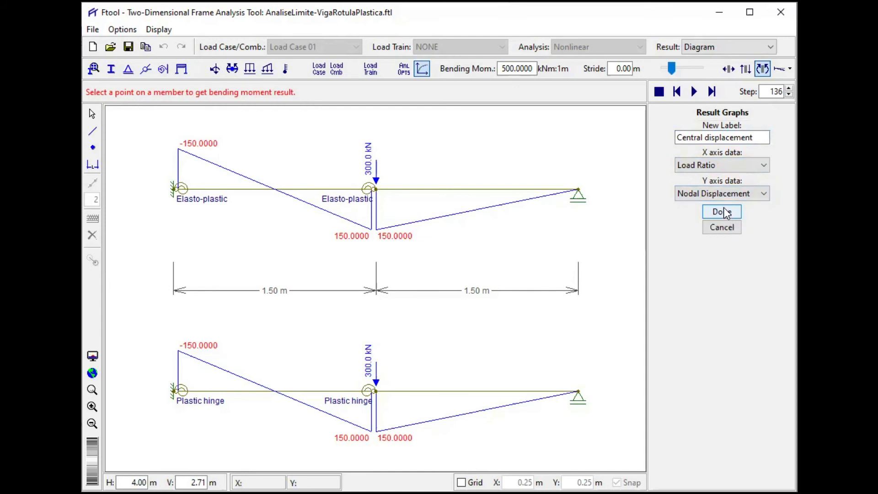
pyautogui.click(723, 212)
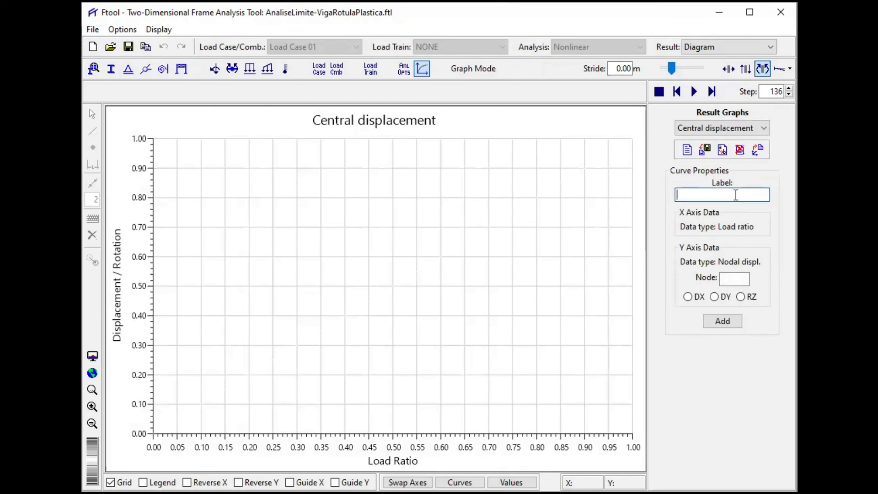
# - Add an "Elasto-plastic" curve for the vertical displacement DY of the upper beam's midspan node 5, and reverse the graph's Y axis
pyautogui.write('El')
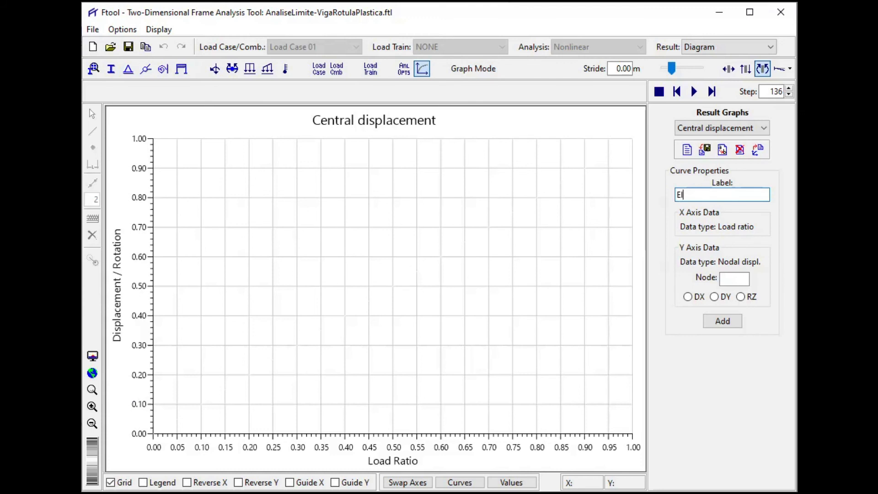
pyautogui.write('asto-plastic')
pyautogui.click(733, 280)
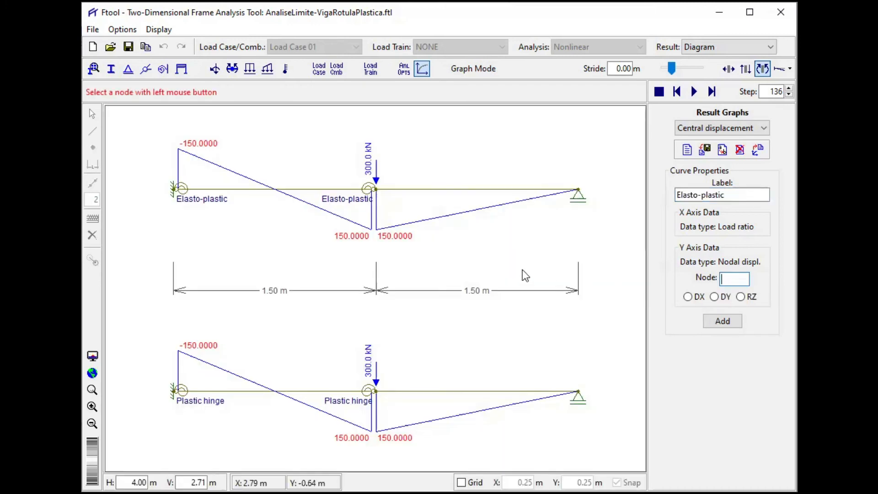
pyautogui.click(376, 190)
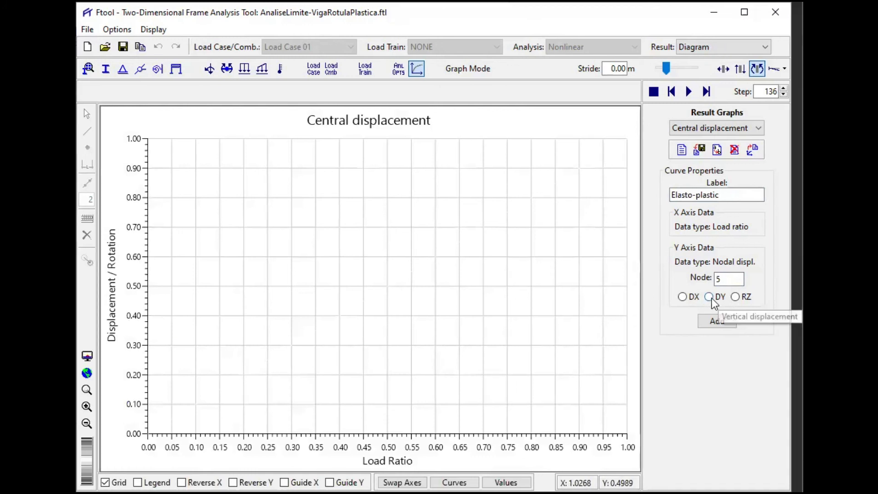
pyautogui.click(713, 297)
pyautogui.click(722, 322)
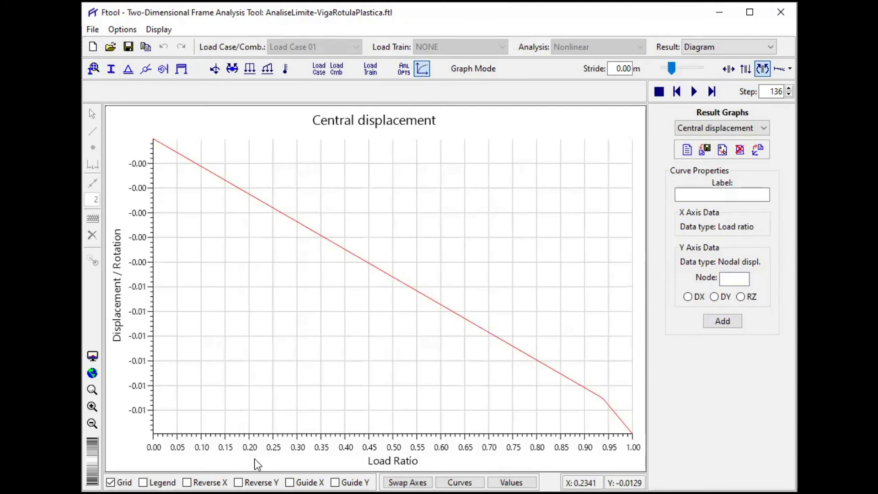
pyautogui.click(238, 483)
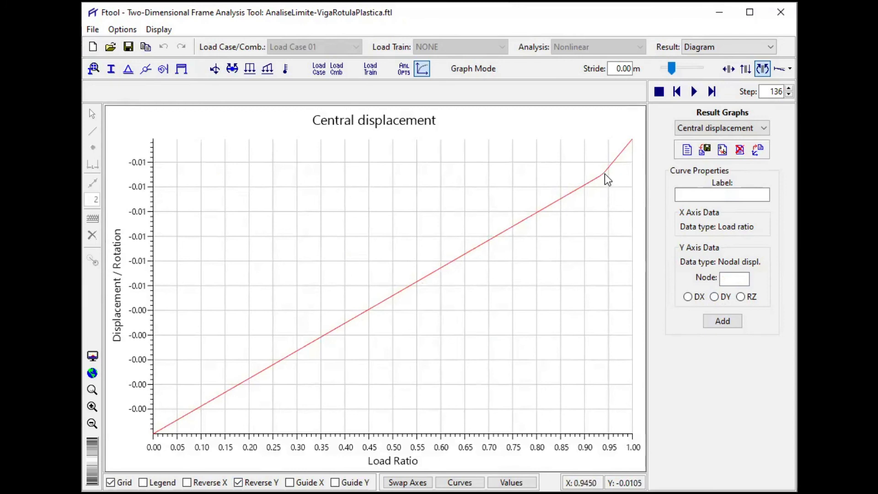
pyautogui.moveTo(604, 174)
# - Add a "Plastic hinge" curve for the vertical displacement DY of the lower beam's midspan node 2, and show the graph's legend
pyautogui.click(712, 195)
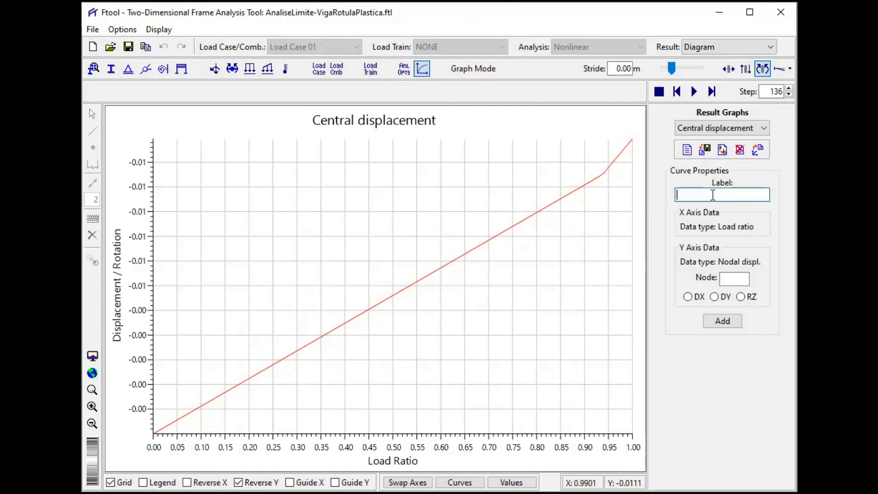
pyautogui.write('Plastic hinge')
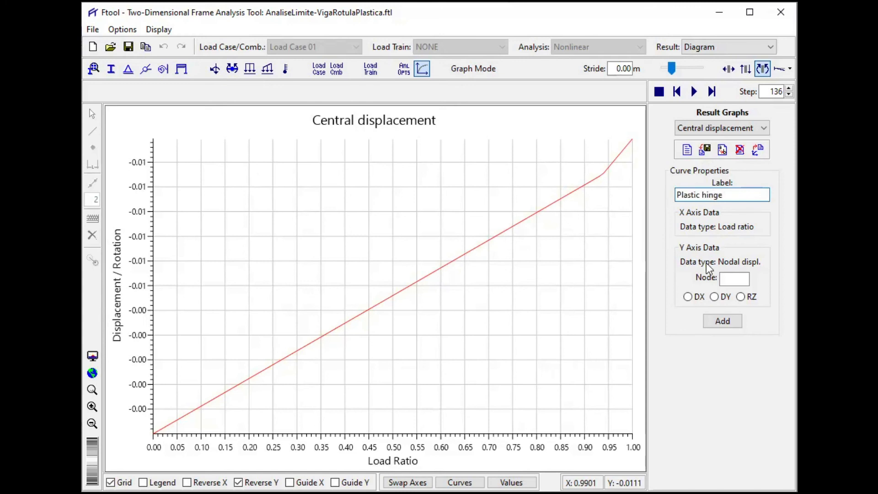
pyautogui.click(730, 278)
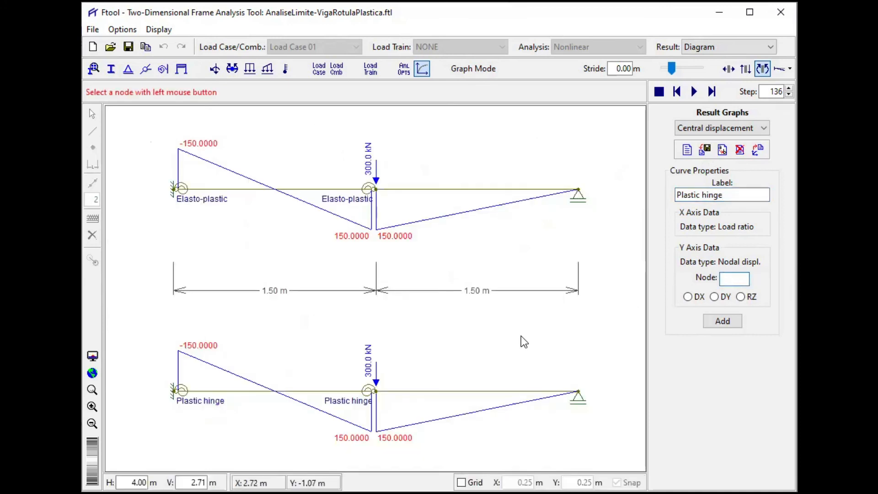
pyautogui.click(377, 391)
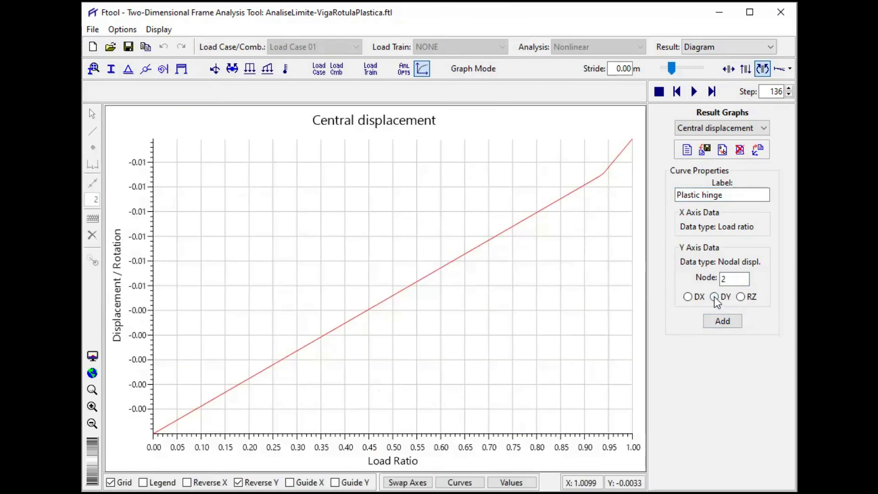
pyautogui.click(723, 320)
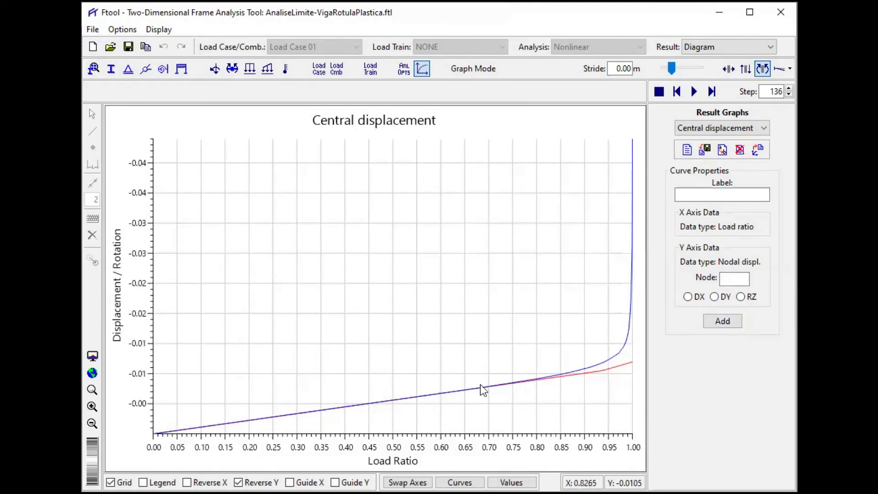
pyautogui.click(143, 482)
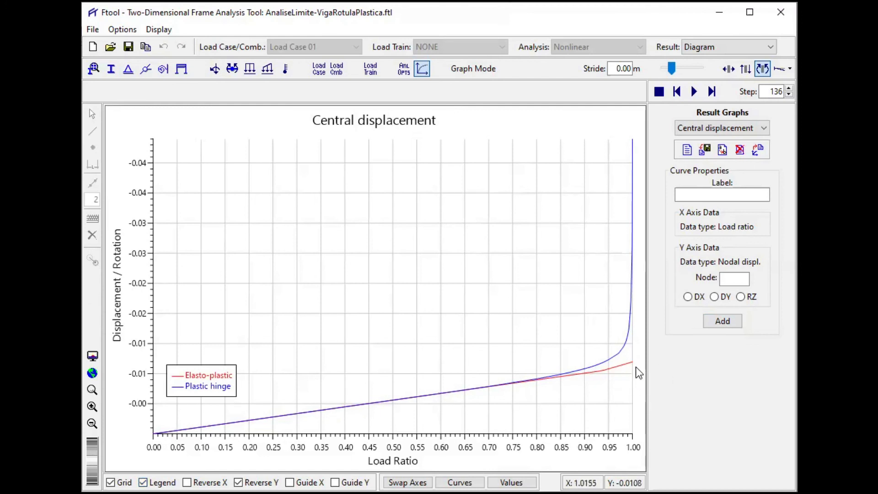
pyautogui.moveTo(620, 367)
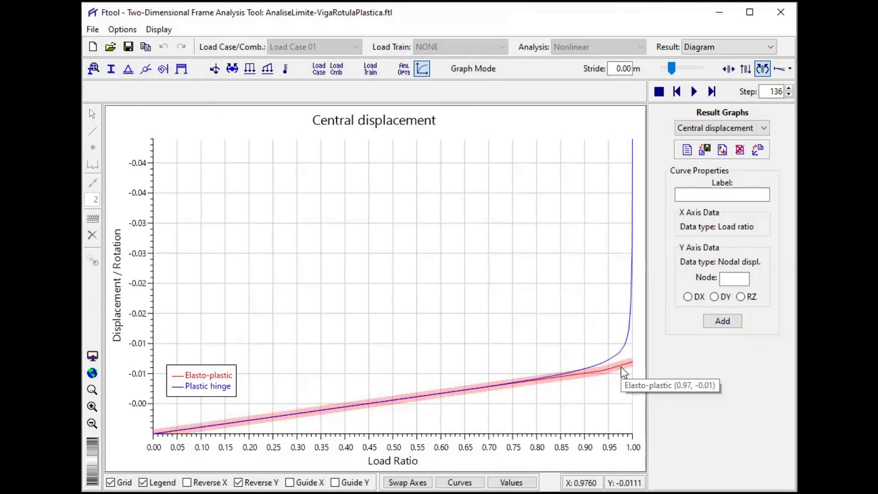
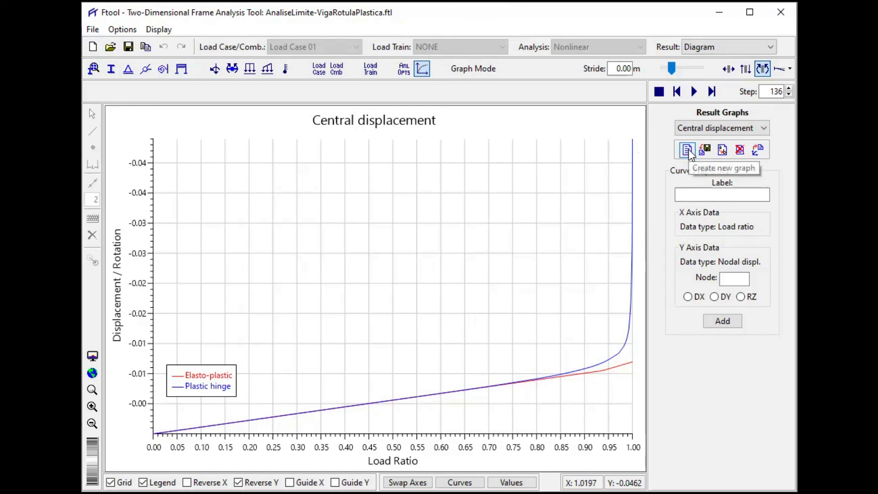
# - Create a new result graph labelled "Moments" with Load Ratio as X axis data and Internal Force as Y axis data
pyautogui.click(687, 150)
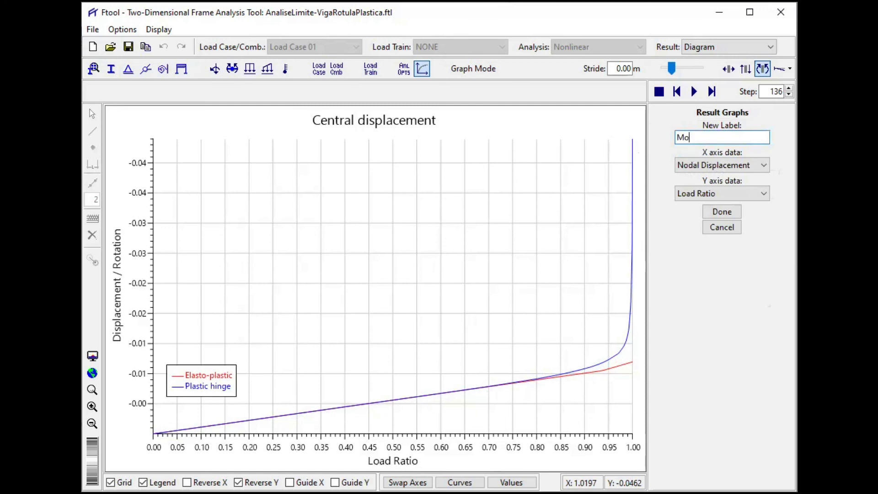
pyautogui.write('Moments')
pyautogui.click(718, 165)
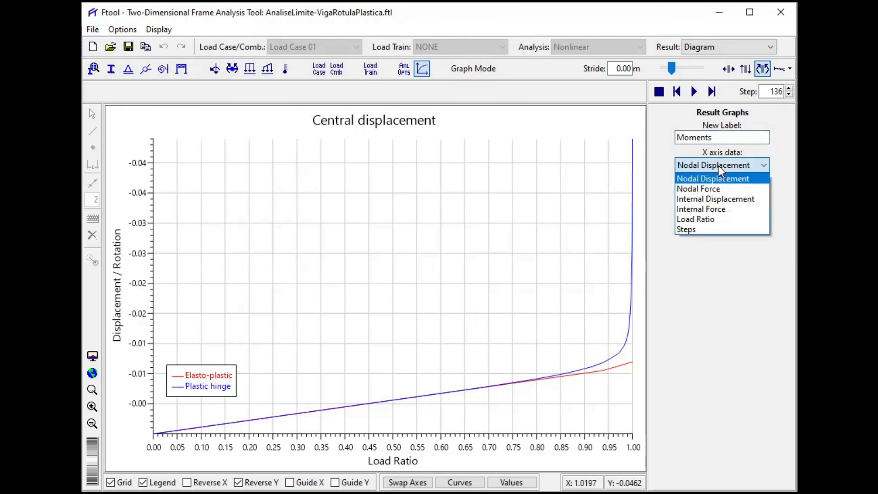
pyautogui.click(716, 221)
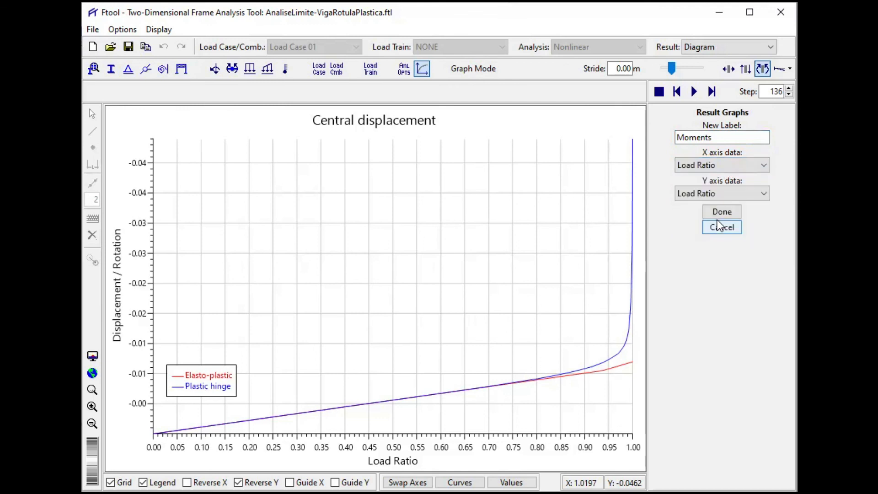
pyautogui.click(716, 194)
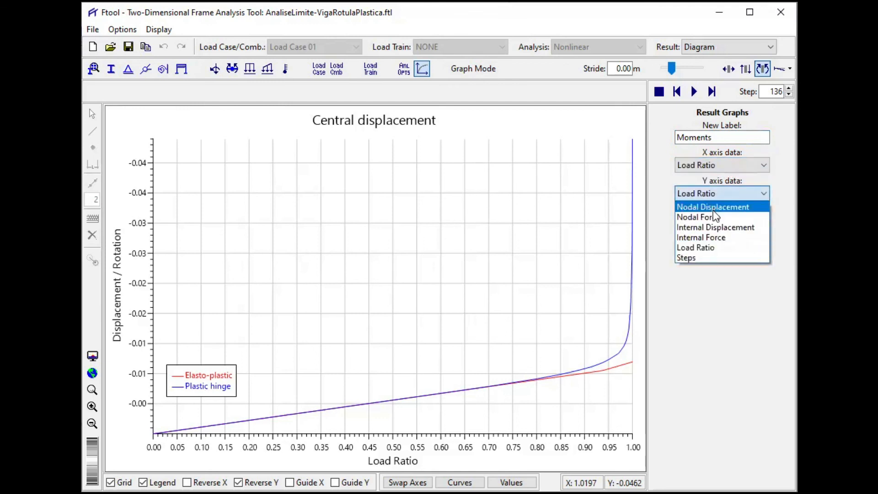
pyautogui.click(708, 237)
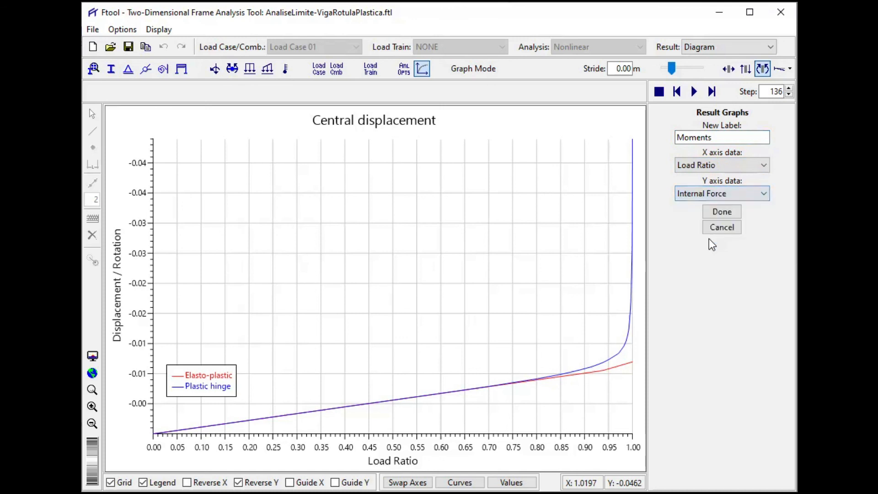
pyautogui.click(724, 212)
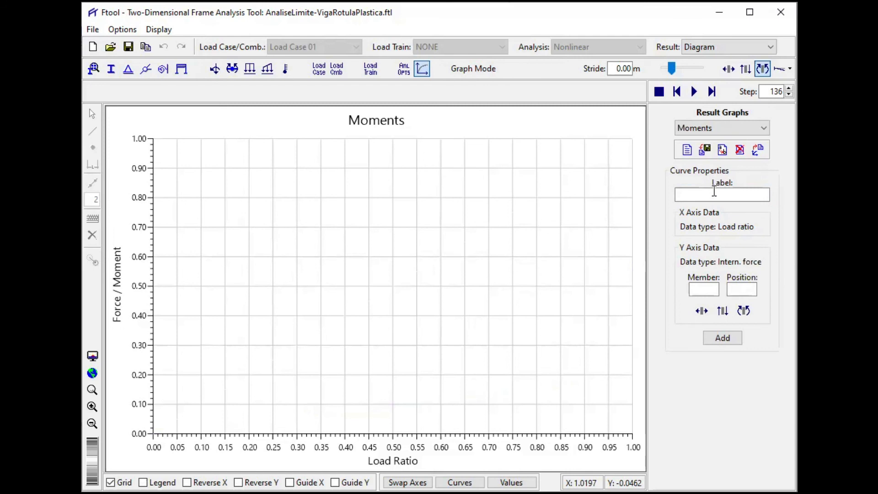
# - Add an "Elasto-plastic negative" curve for the bending moment at position 0 of member 3, at the upper beam's fixed end
pyautogui.click(714, 191)
pyautogui.write('Elasto-p')
pyautogui.write('lastic negative')
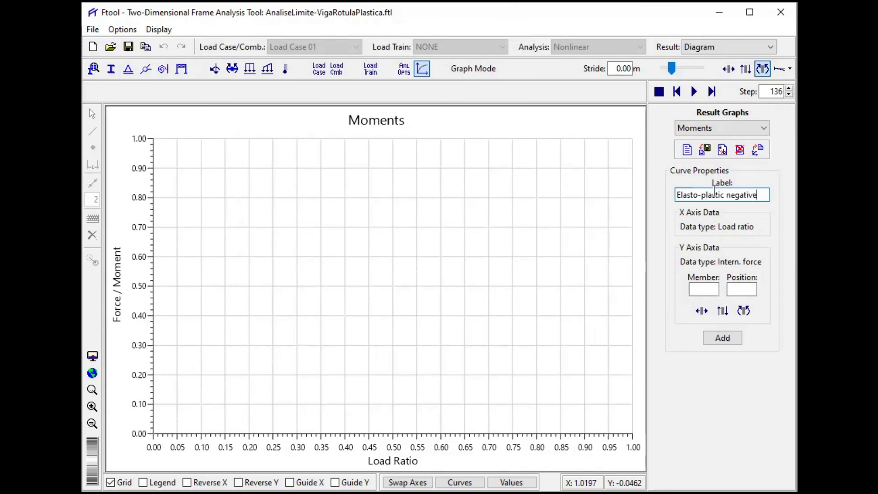
pyautogui.click(696, 288)
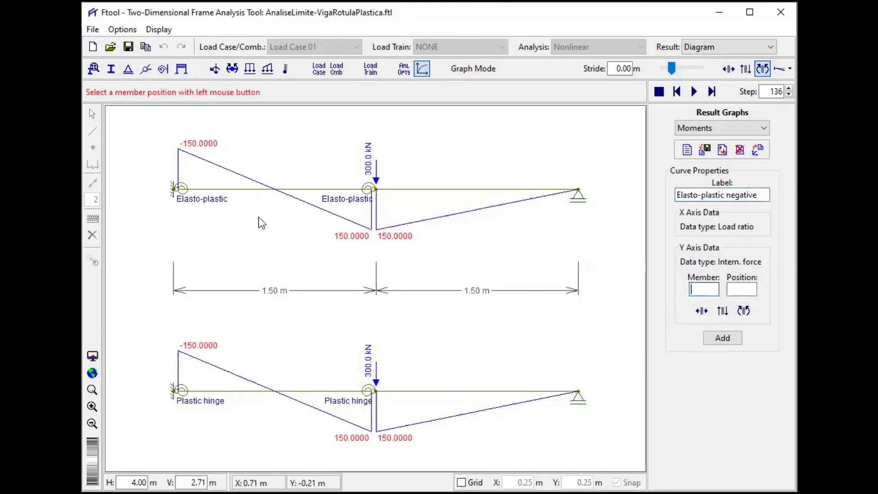
pyautogui.click(207, 188)
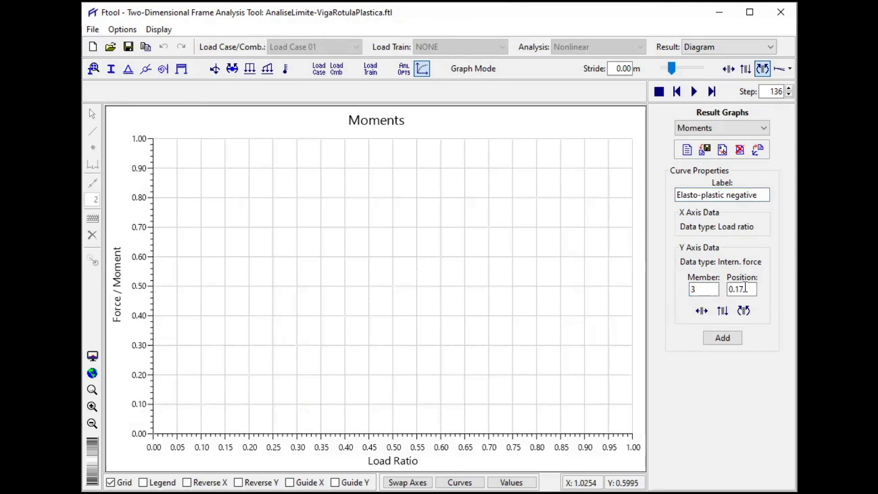
pyautogui.moveTo(745, 288); pyautogui.dragTo(728, 289)
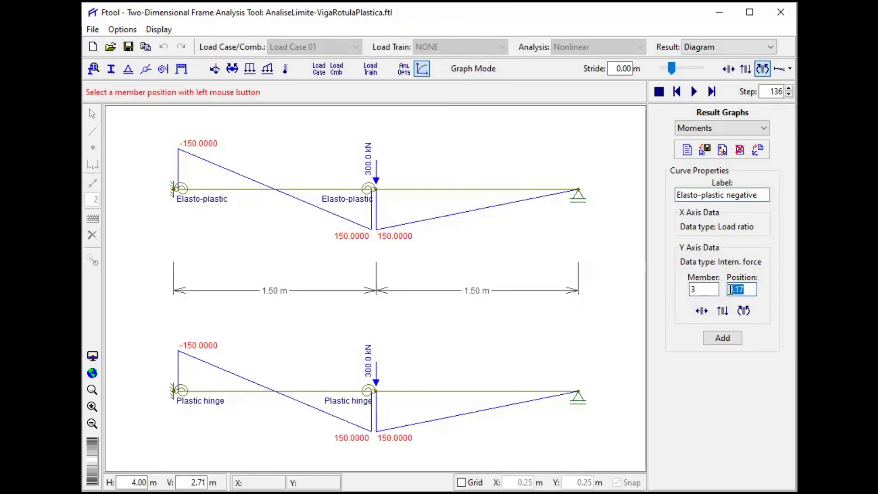
pyautogui.write('0')
pyautogui.click(743, 311)
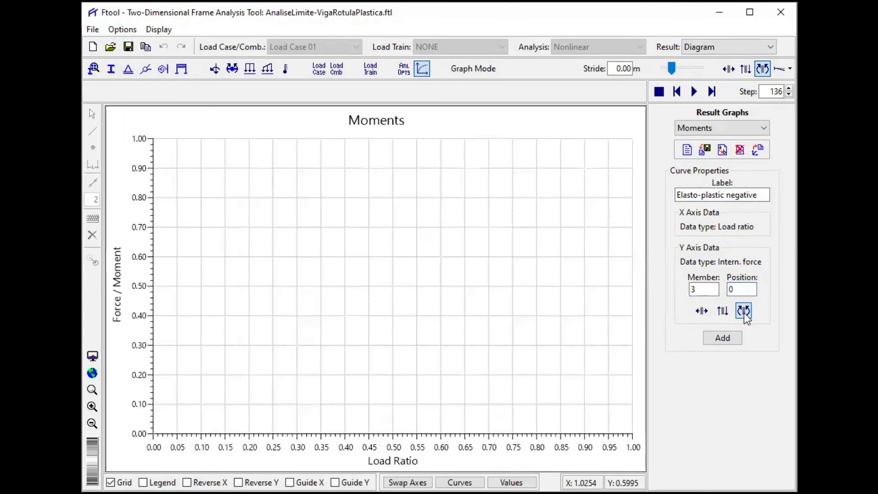
pyautogui.click(726, 338)
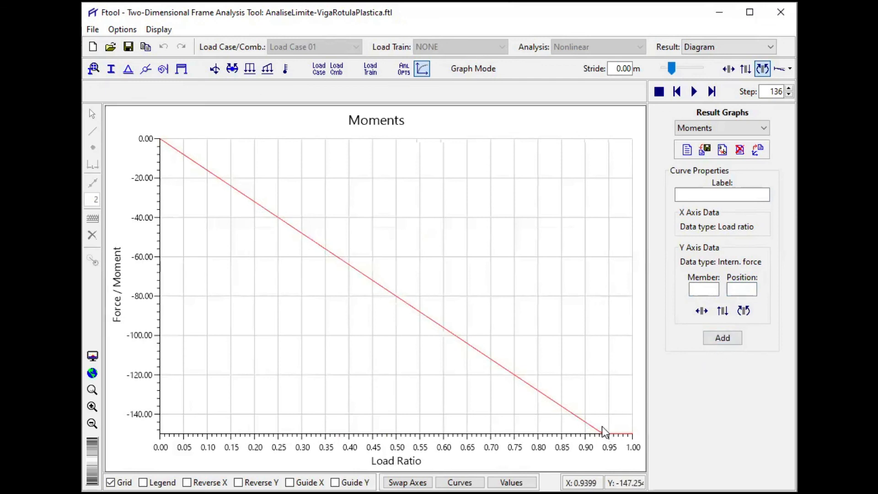
pyautogui.moveTo(589, 426)
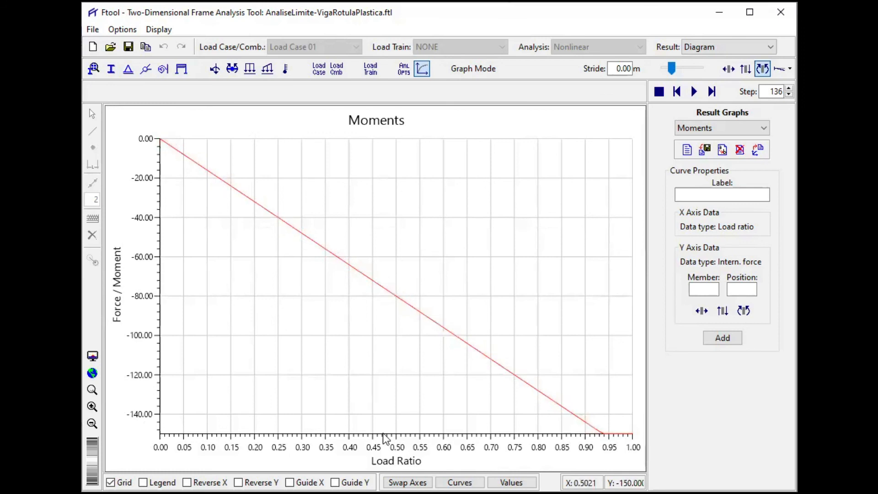
# - Add a "Plastic hinge negative" curve for the bending moment at position 0 of member 1, at the lower beam's fixed end
pyautogui.click(717, 193)
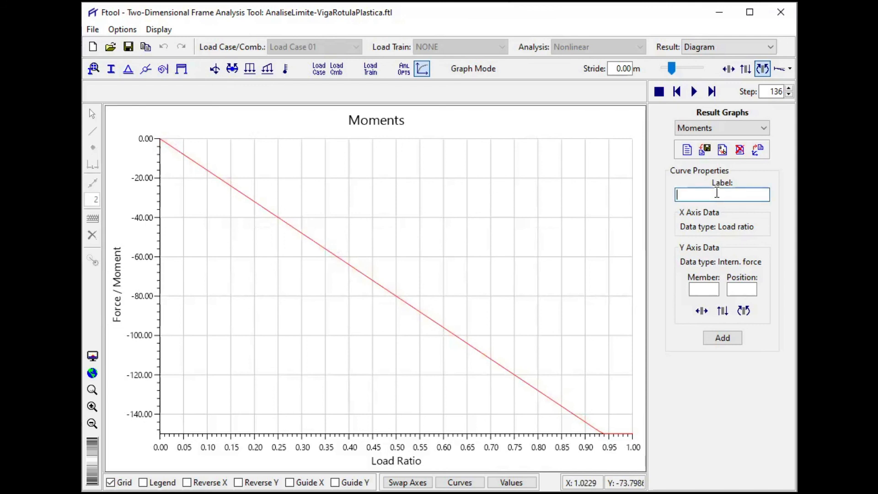
pyautogui.write('P')
pyautogui.write('lastic hinge negative')
pyautogui.click(705, 289)
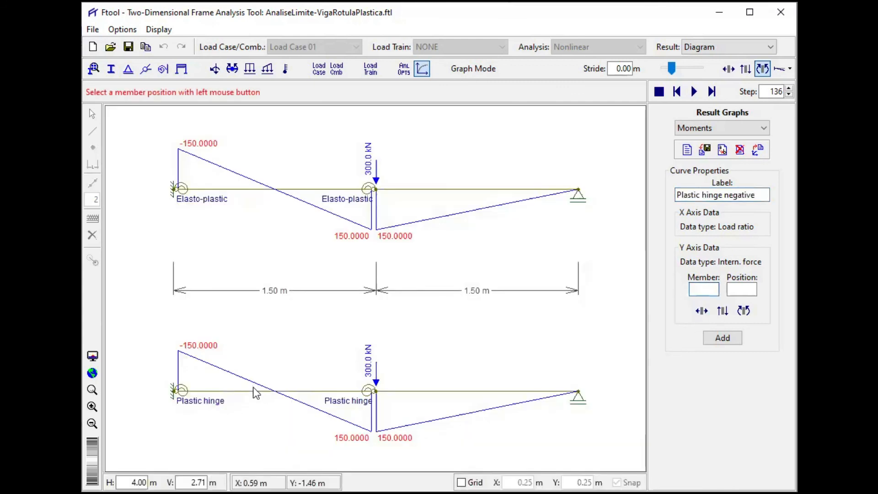
pyautogui.click(252, 395)
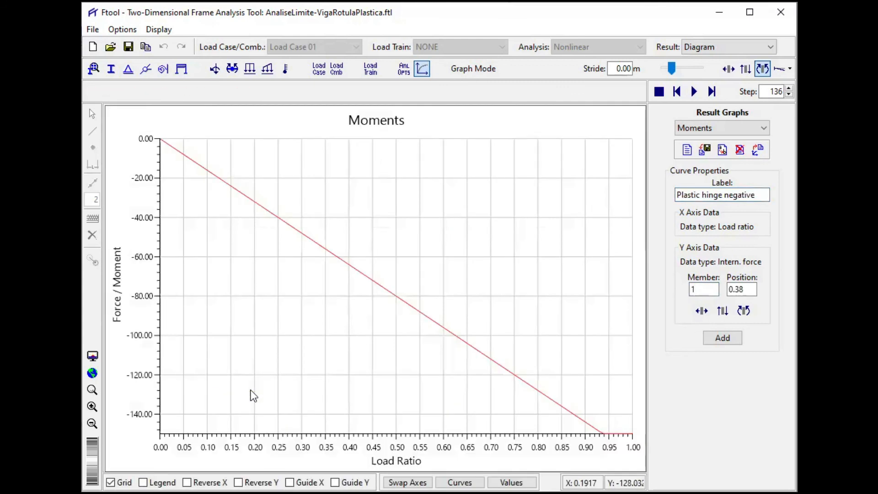
pyautogui.click(745, 288)
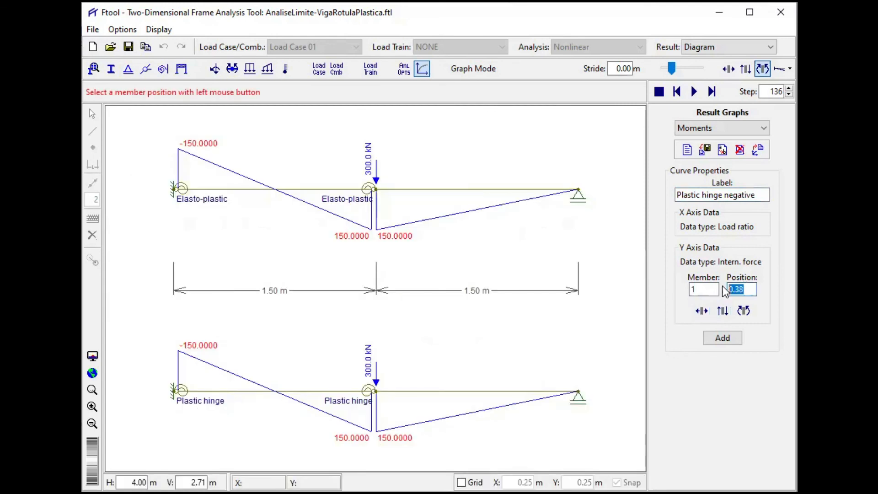
pyautogui.write('0')
pyautogui.click(744, 311)
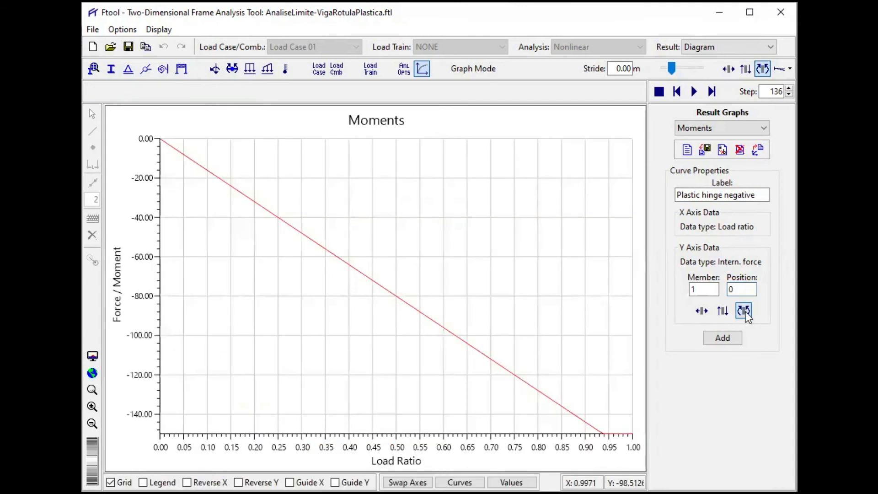
pyautogui.click(722, 338)
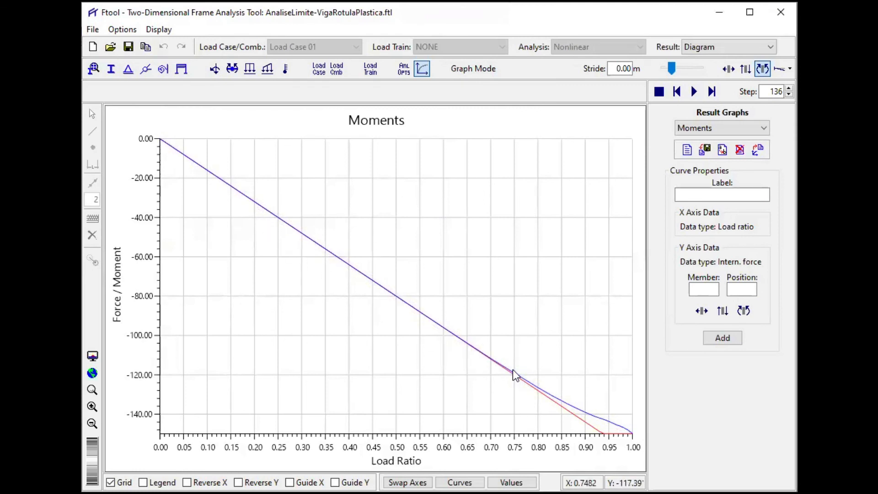
pyautogui.moveTo(563, 403)
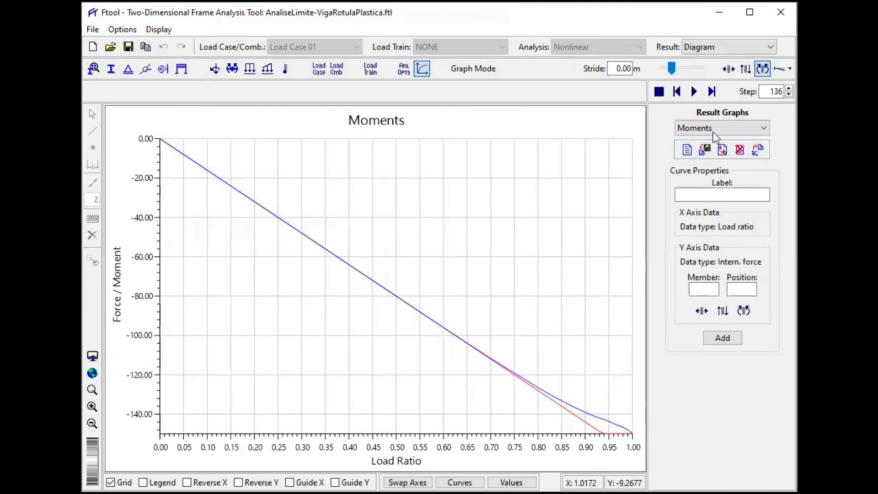
# - Label the next curve of the Moments graph "Elasto plastic -positive"
pyautogui.click(694, 194)
pyautogui.write('Ela')
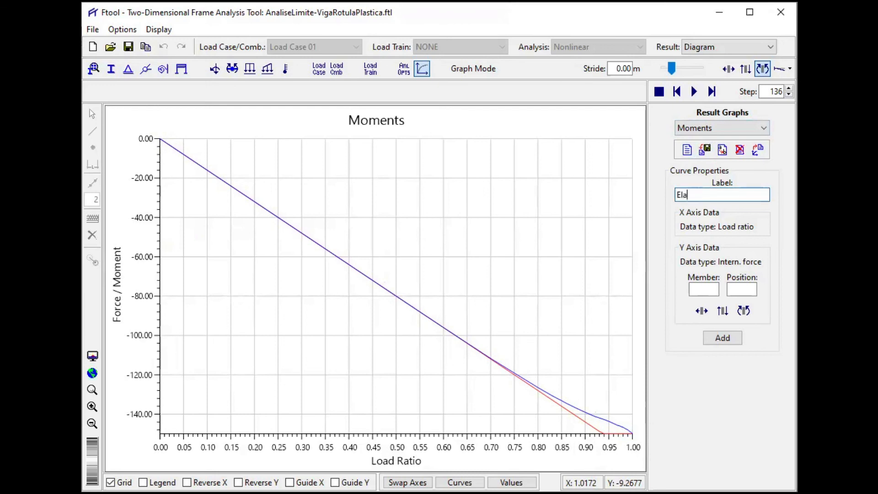
pyautogui.write('sto plastic')
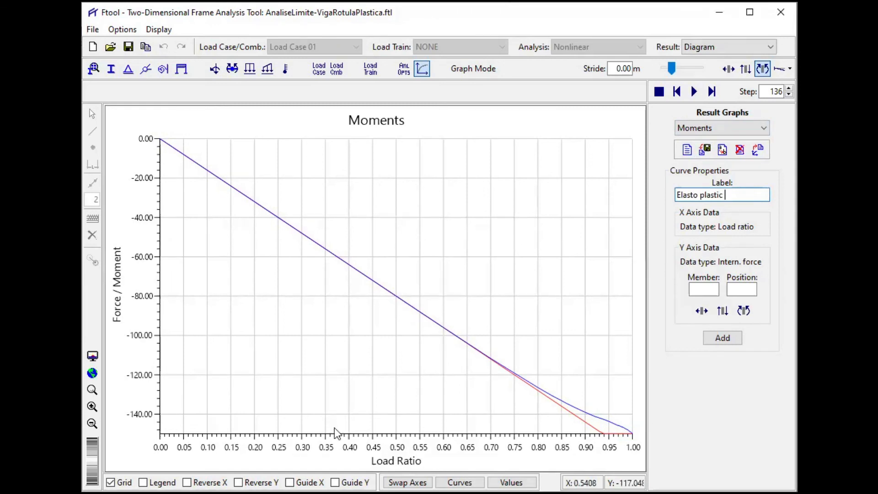
pyautogui.write('-p')
pyautogui.write('ositive')
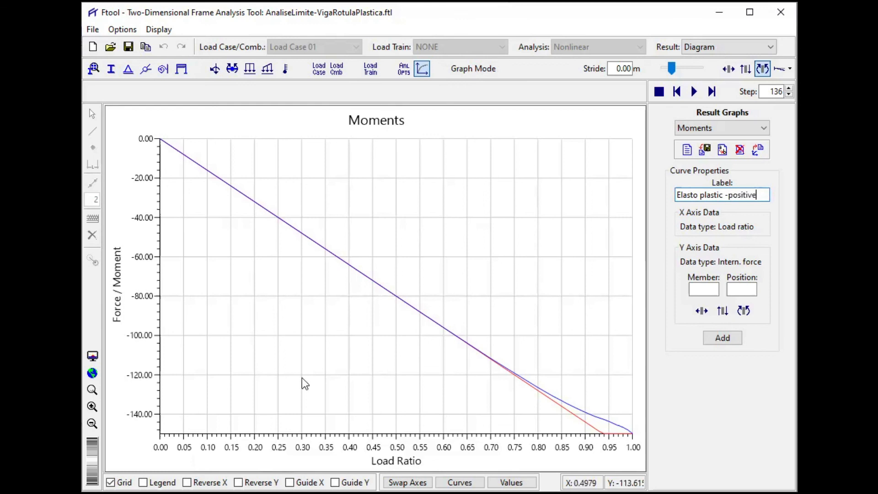
# - Add the curve for the bending moment at position 0 of member 4, at the upper beam's midspan, and show the graph's legend
pyautogui.click(706, 288)
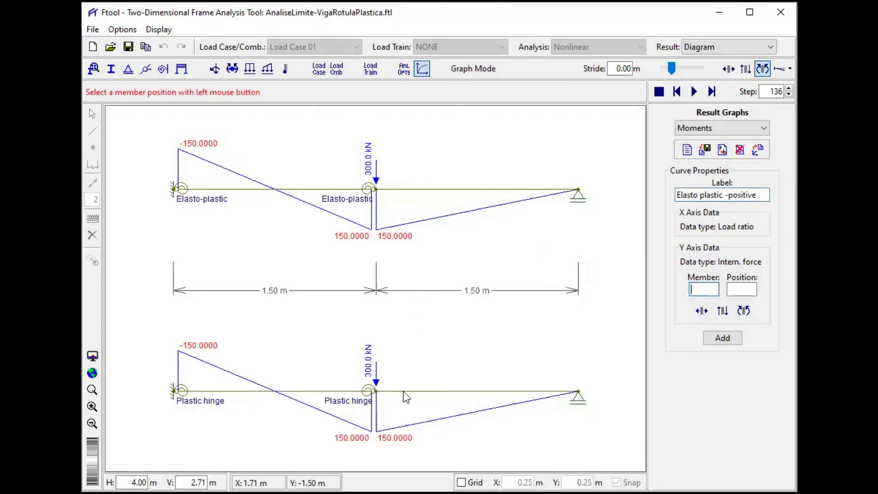
pyautogui.click(411, 189)
pyautogui.click(705, 290)
pyautogui.write('0')
pyautogui.click(723, 311)
pyautogui.click(743, 311)
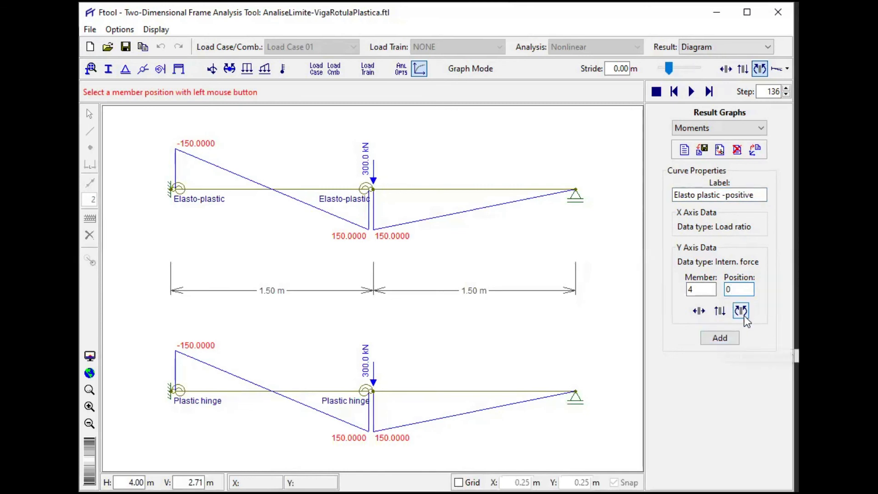
pyautogui.click(732, 312)
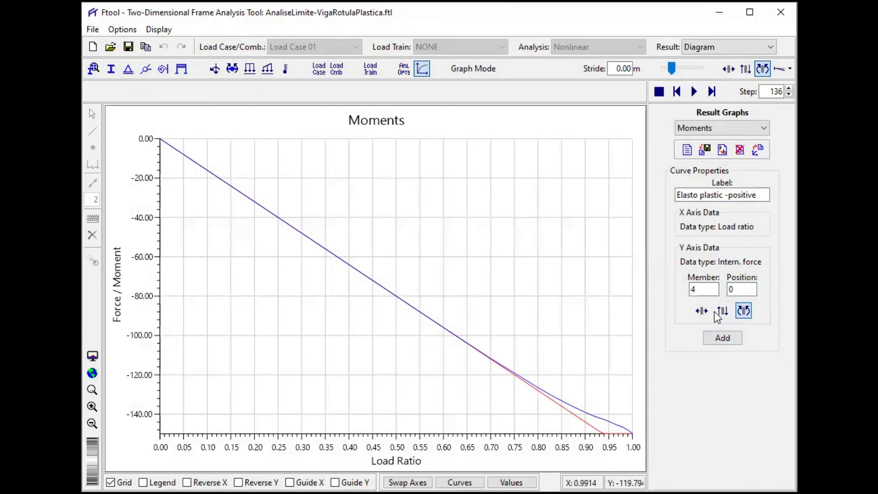
pyautogui.click(721, 339)
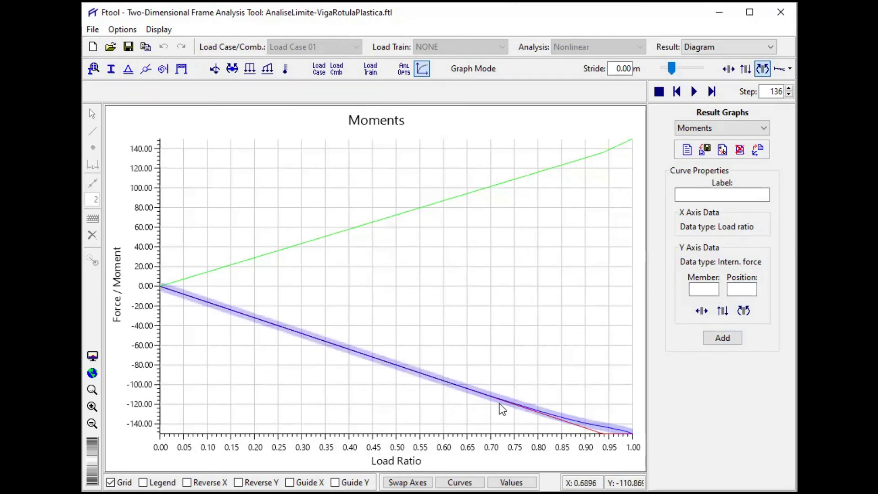
pyautogui.click(143, 482)
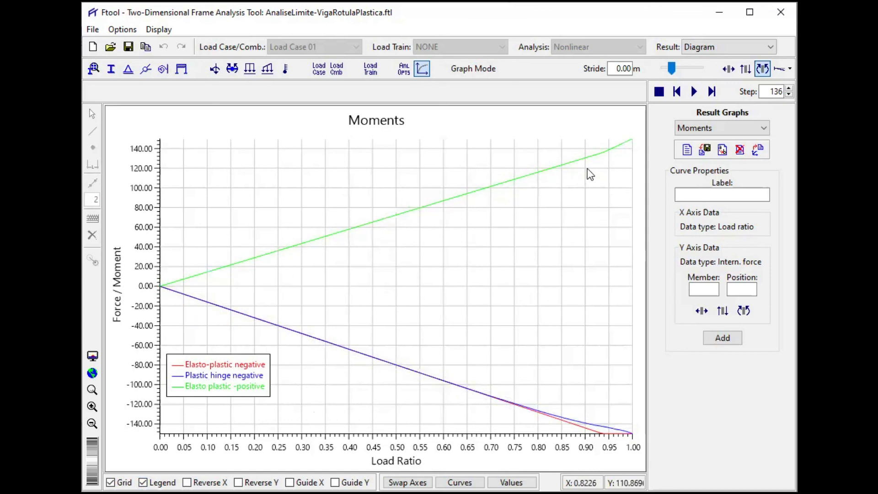
# - Add a "Platic hinge - positive" curve for the bending moment at position 0 of member 2, at the lower beam's midspan
pyautogui.moveTo(620, 144)
pyautogui.click(690, 195)
pyautogui.write('P')
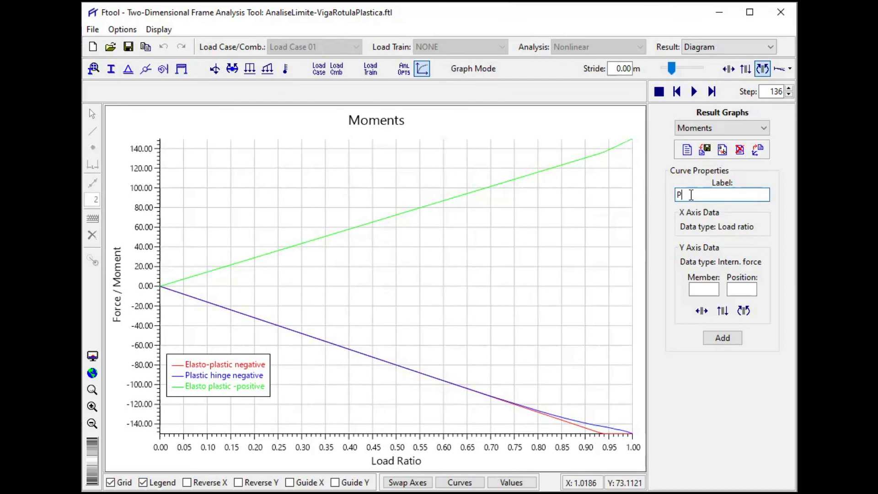
pyautogui.write('latic hinge - positive')
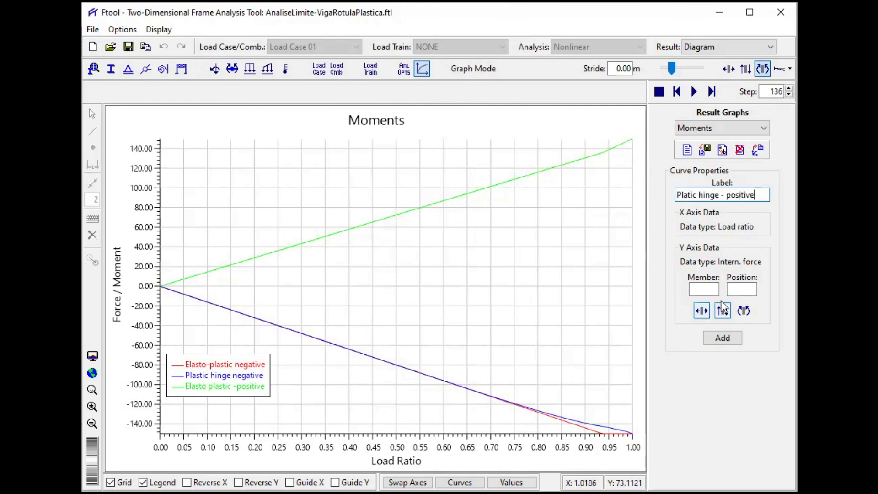
pyautogui.click(701, 292)
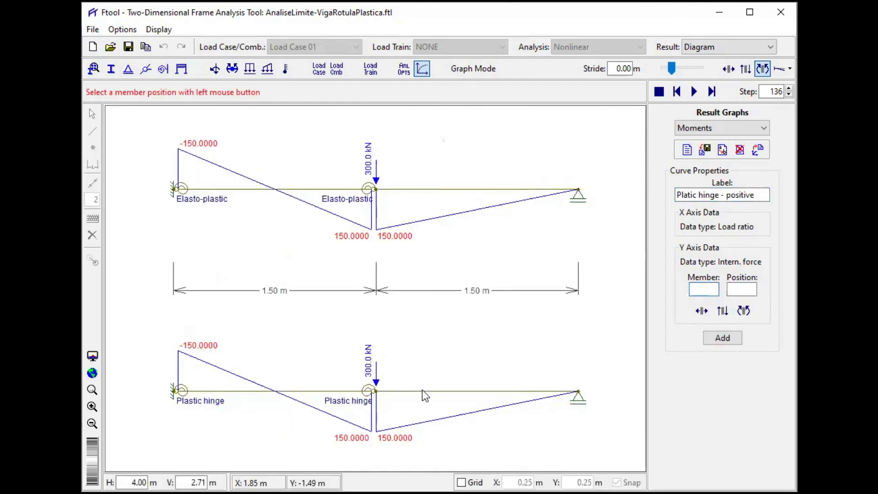
pyautogui.click(422, 390)
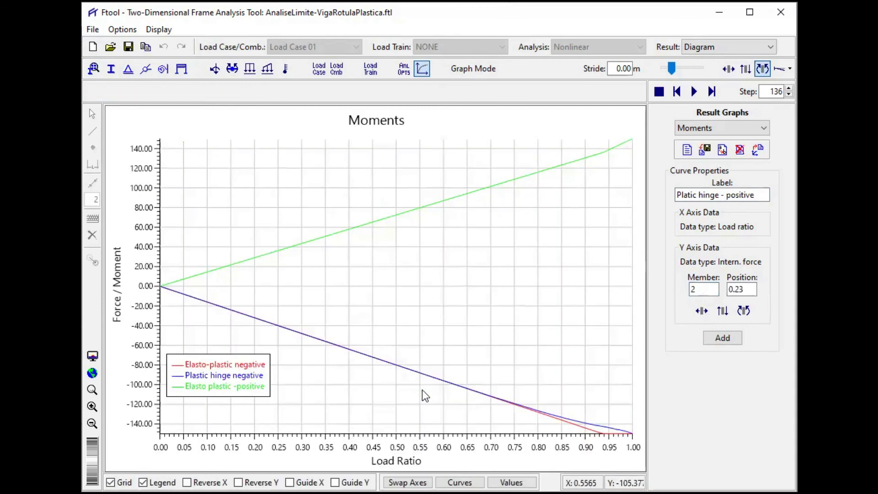
pyautogui.click(740, 292)
pyautogui.moveTo(741, 292); pyautogui.dragTo(725, 289)
pyautogui.write('0')
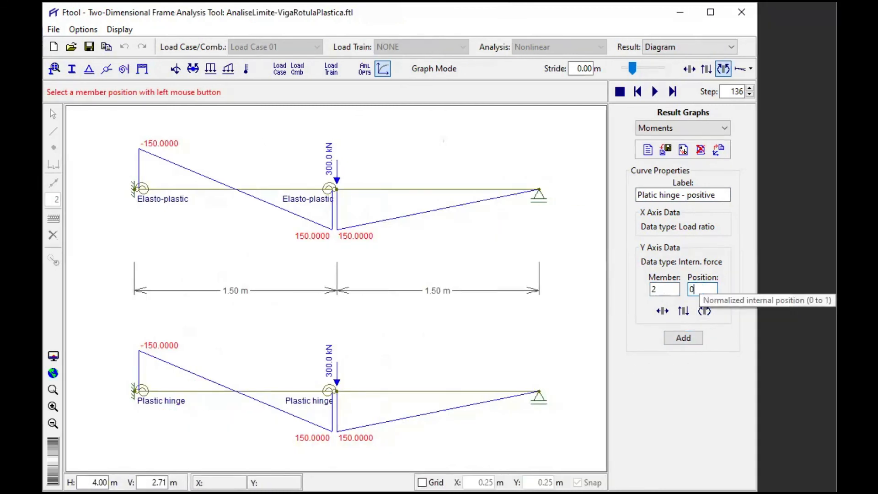
pyautogui.click(704, 311)
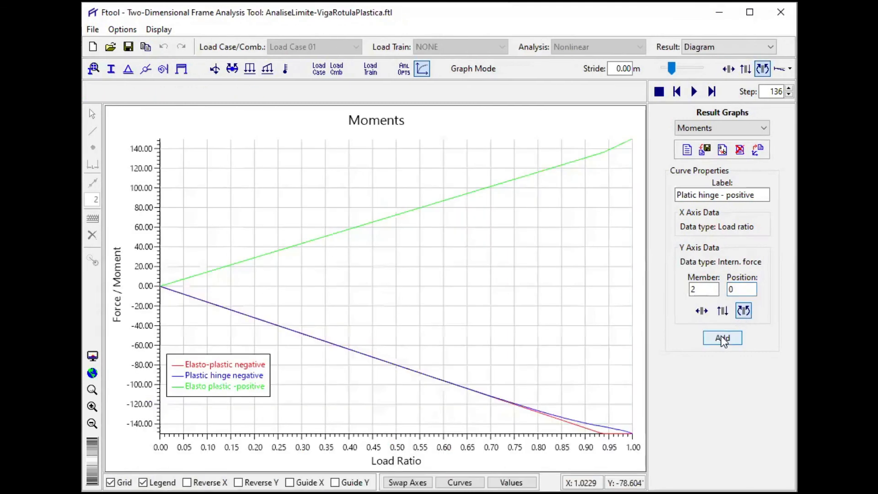
pyautogui.click(723, 338)
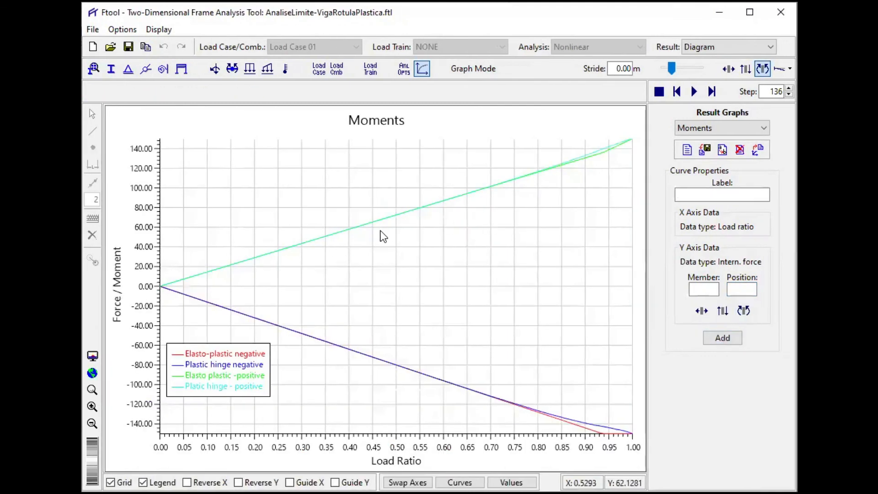
pyautogui.moveTo(610, 149)
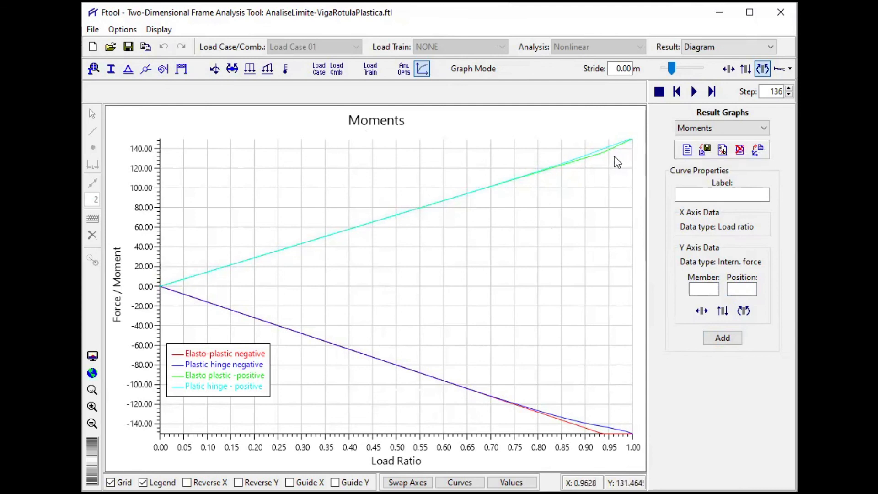
# - Return from the graph to the beams' bending moment diagrams and view the semi-rigid connection properties
pyautogui.click(403, 70)
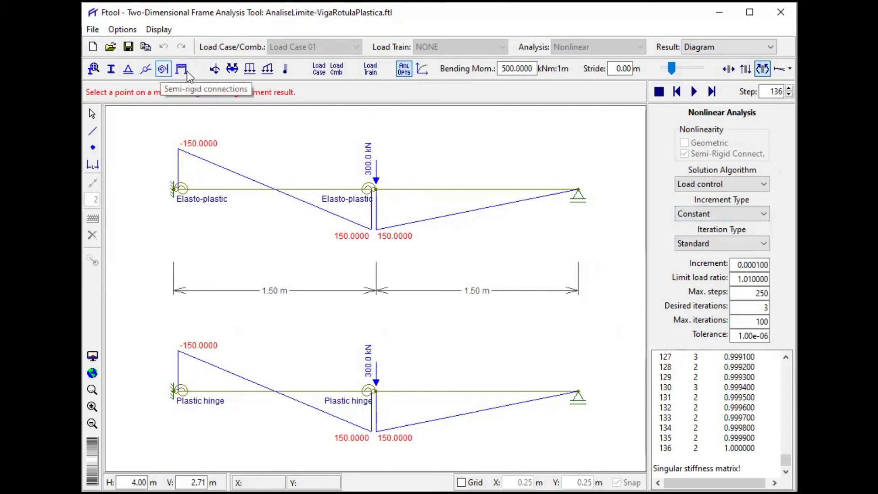
pyautogui.click(164, 69)
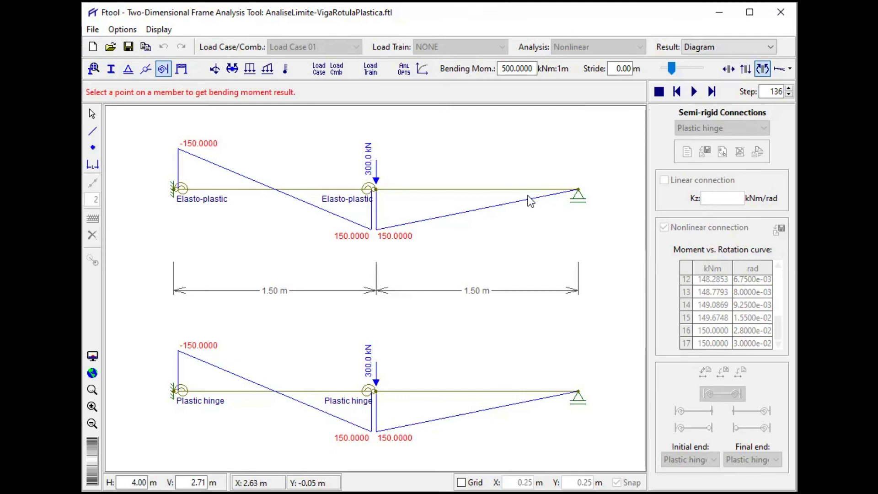
pyautogui.press('alt')
pyautogui.press('Escape')
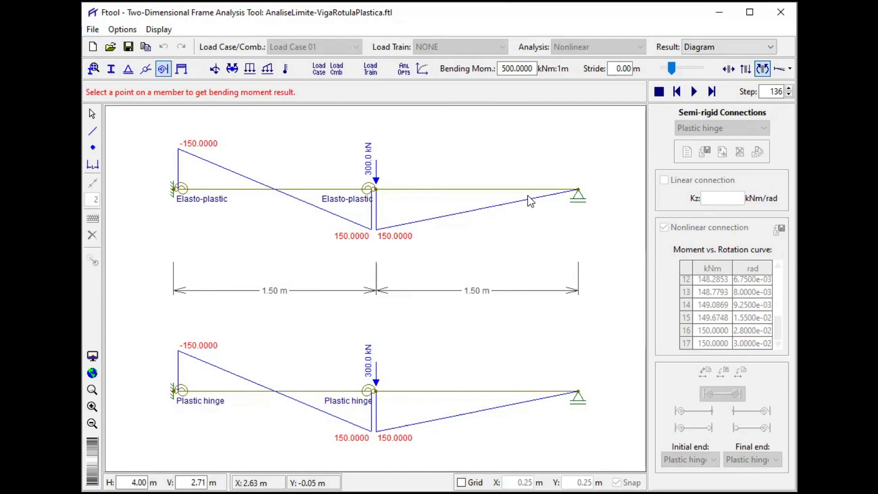